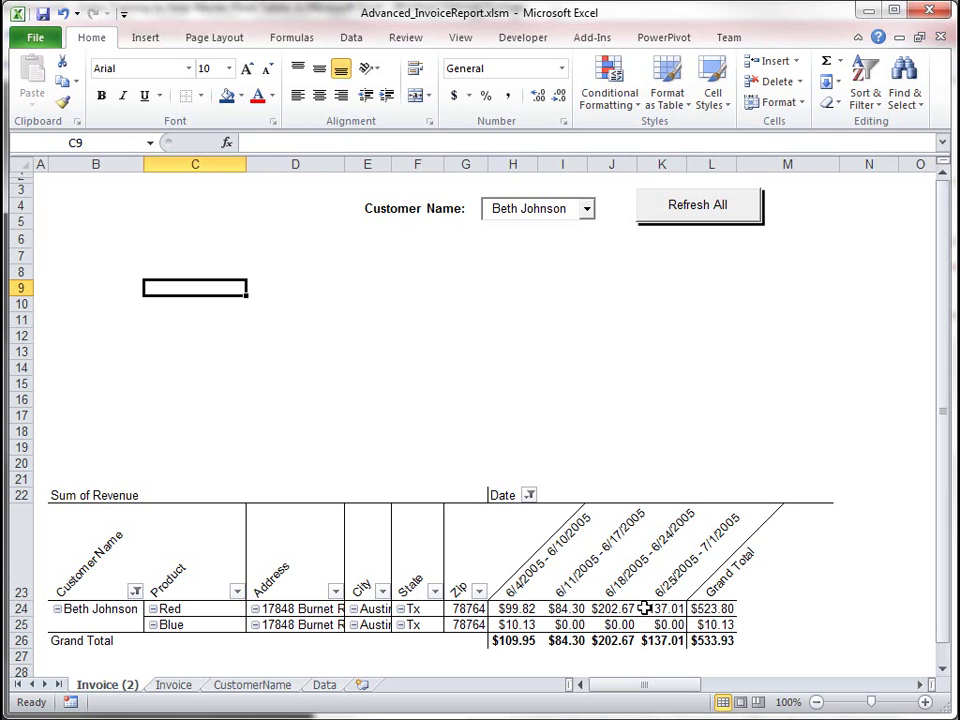
Step: Select Burt Reynolds as the invoice's customer and refresh all pivot tables
{"action": "left_click", "coordinate": [328, 572]}
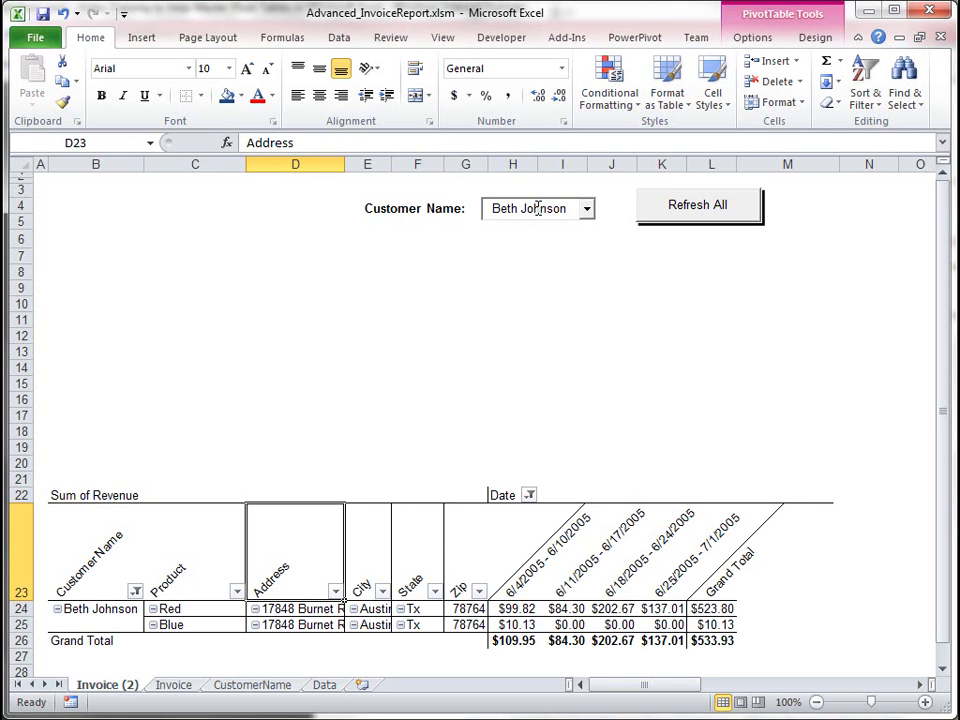
{"action": "left_click", "coordinate": [587, 209]}
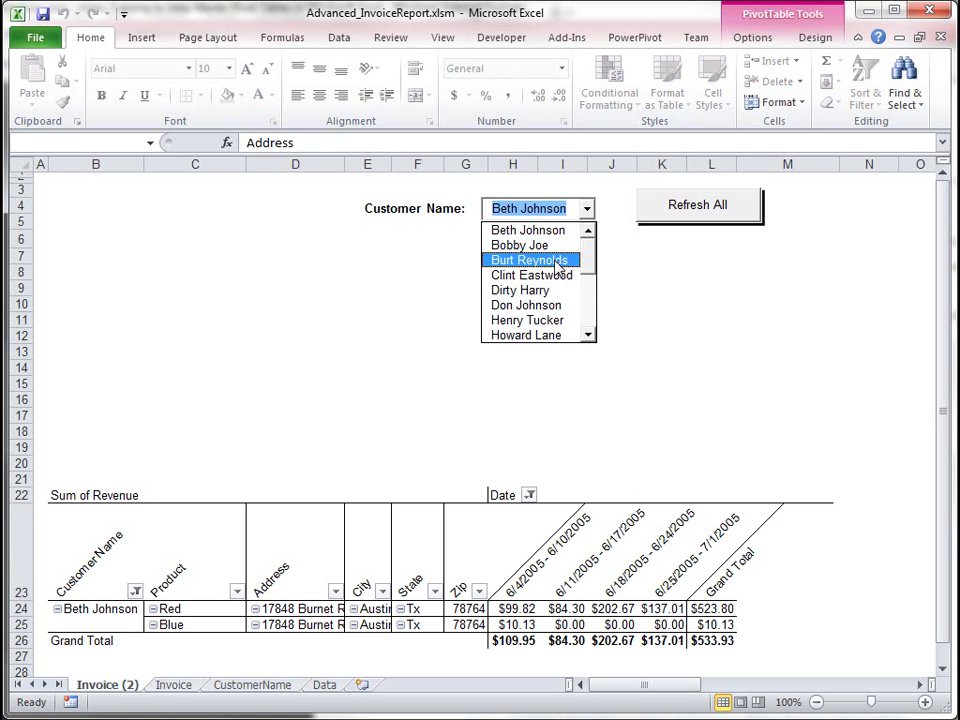
{"action": "left_click", "coordinate": [555, 261]}
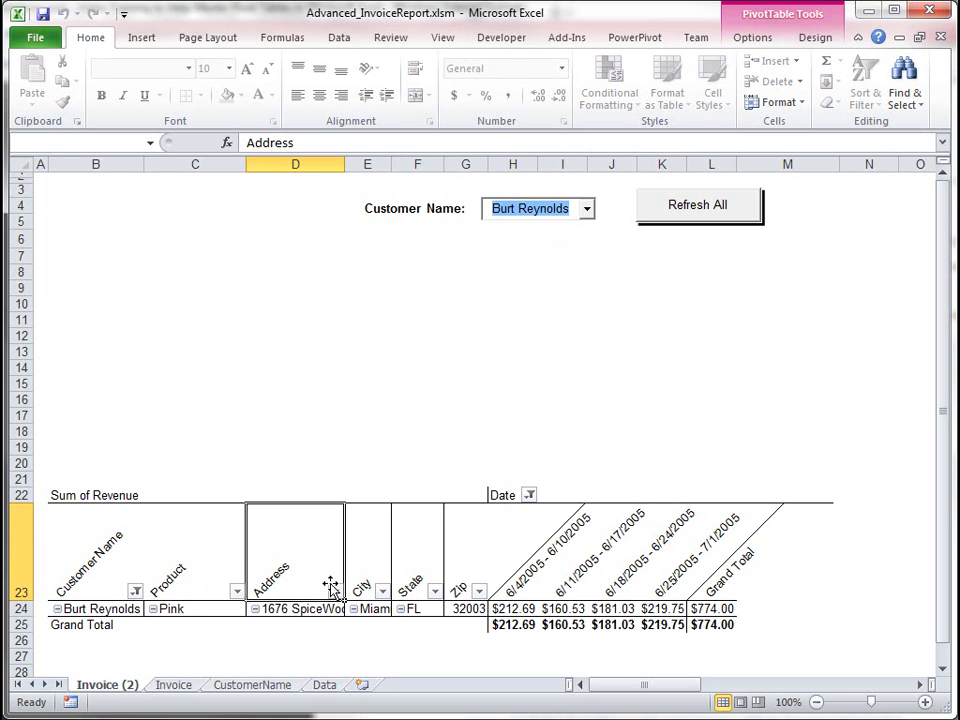
{"action": "left_click", "coordinate": [688, 208]}
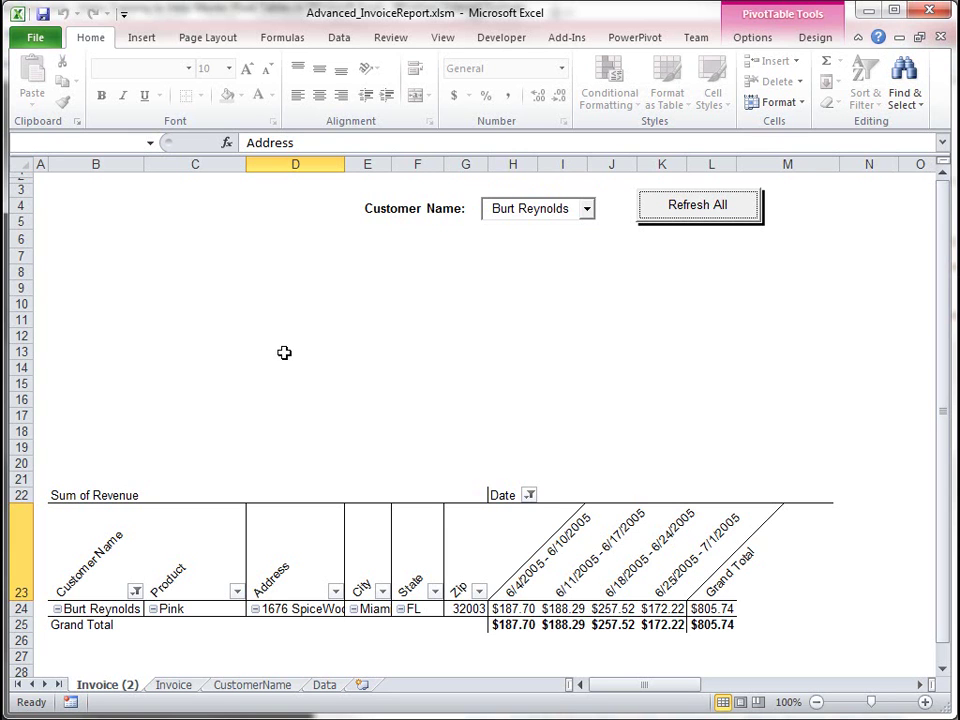
Step: Review the refresh button and customer combo box procedures in the Invoice sheet's VBA code, and return to the worksheet
{"action": "left_click", "coordinate": [495, 42]}
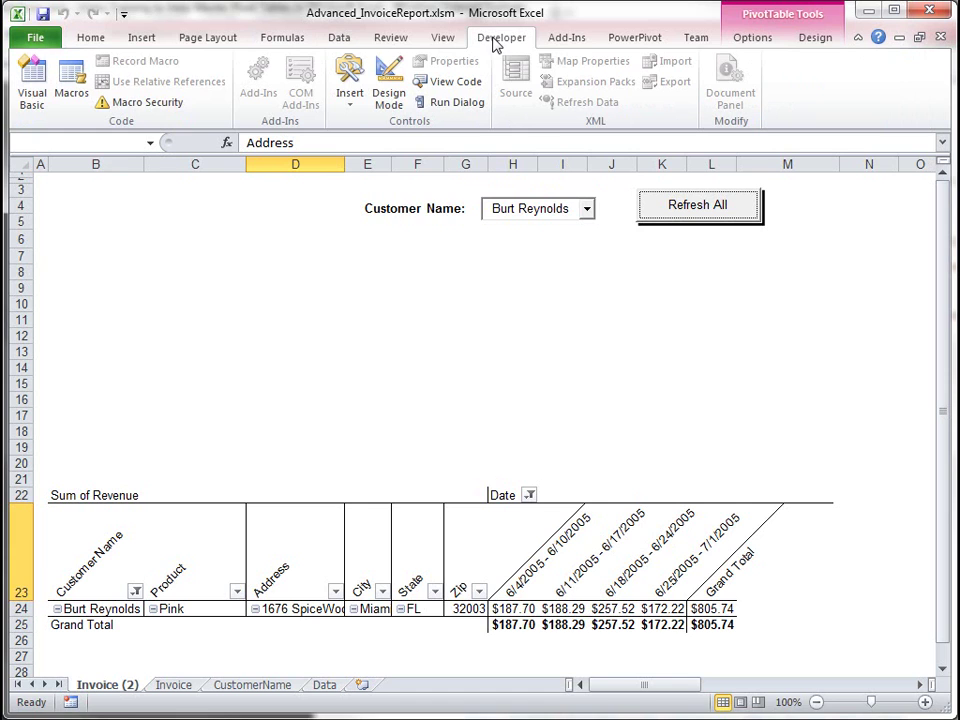
{"action": "left_click", "coordinate": [31, 82]}
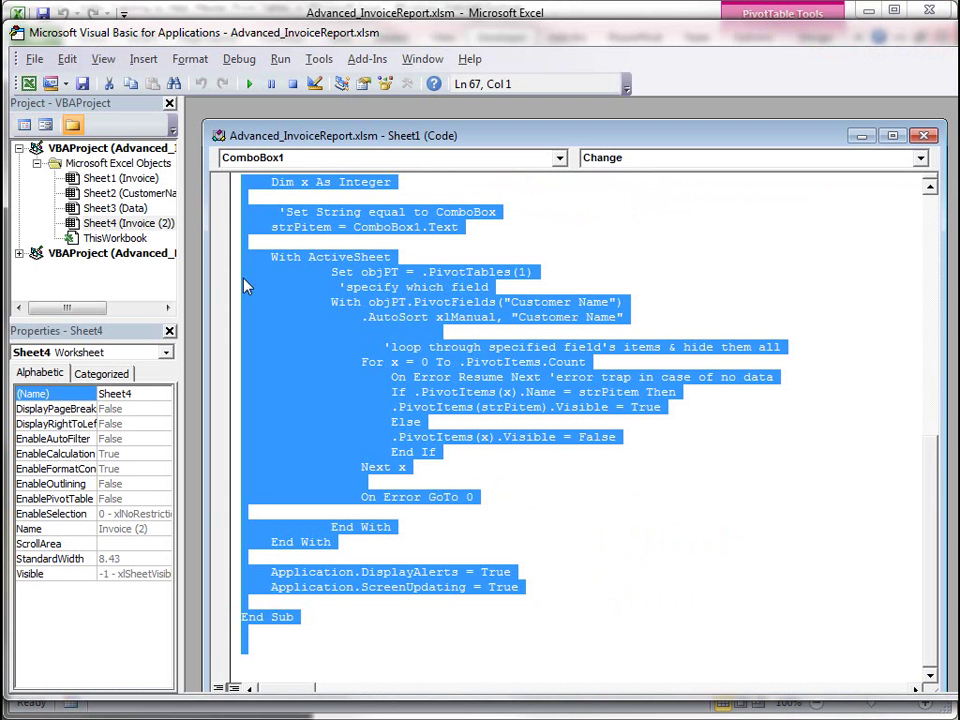
{"action": "left_click_drag", "start_coordinate": [281, 139], "coordinate": [275, 123]}
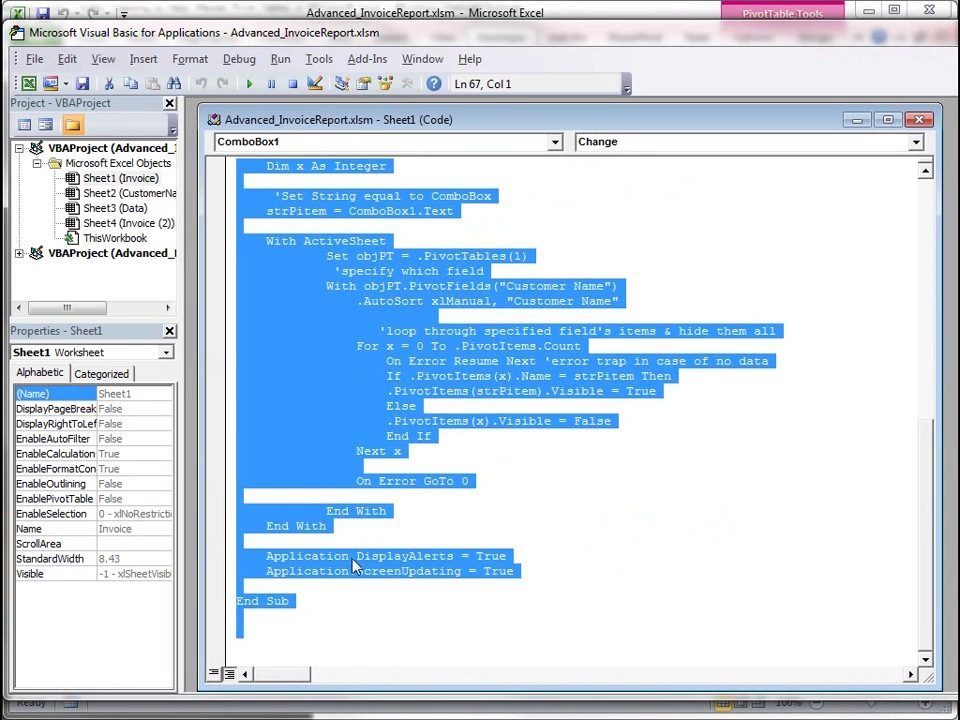
{"action": "scroll", "coordinate": [352, 566], "scroll_direction": "up", "scroll_amount": 11}
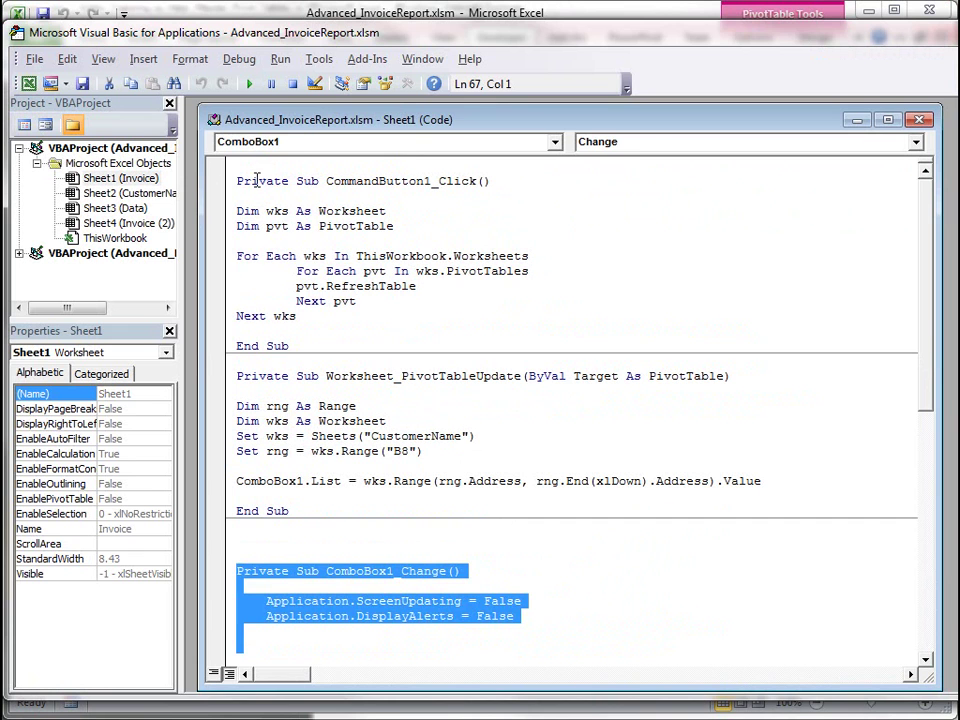
{"action": "left_click_drag", "start_coordinate": [238, 166], "coordinate": [359, 317]}
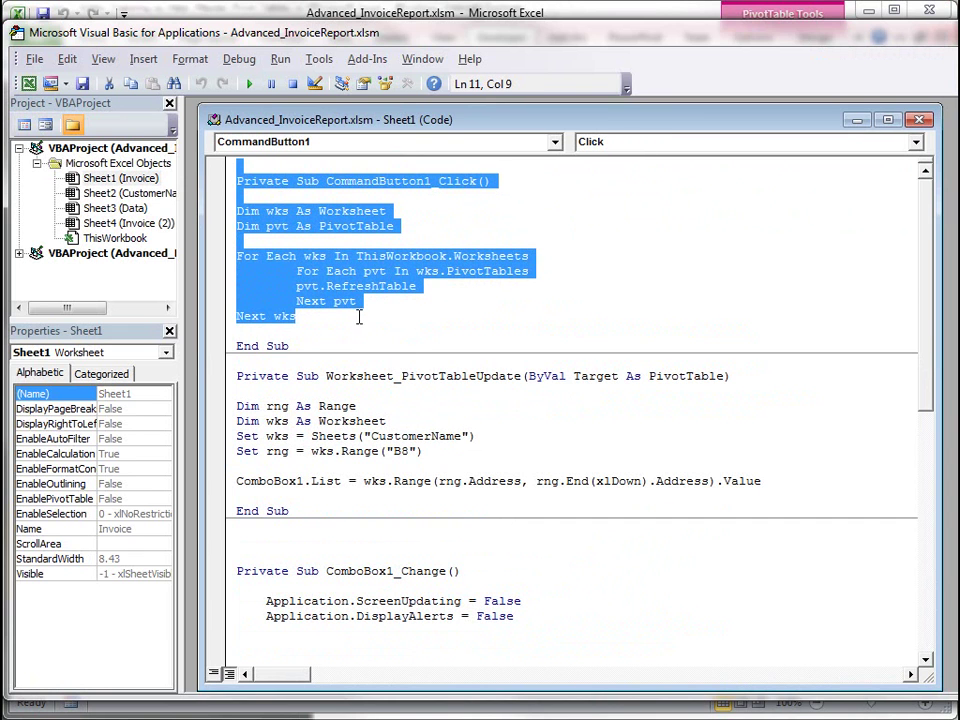
{"action": "scroll", "coordinate": [465, 332], "scroll_direction": "down", "scroll_amount": 5}
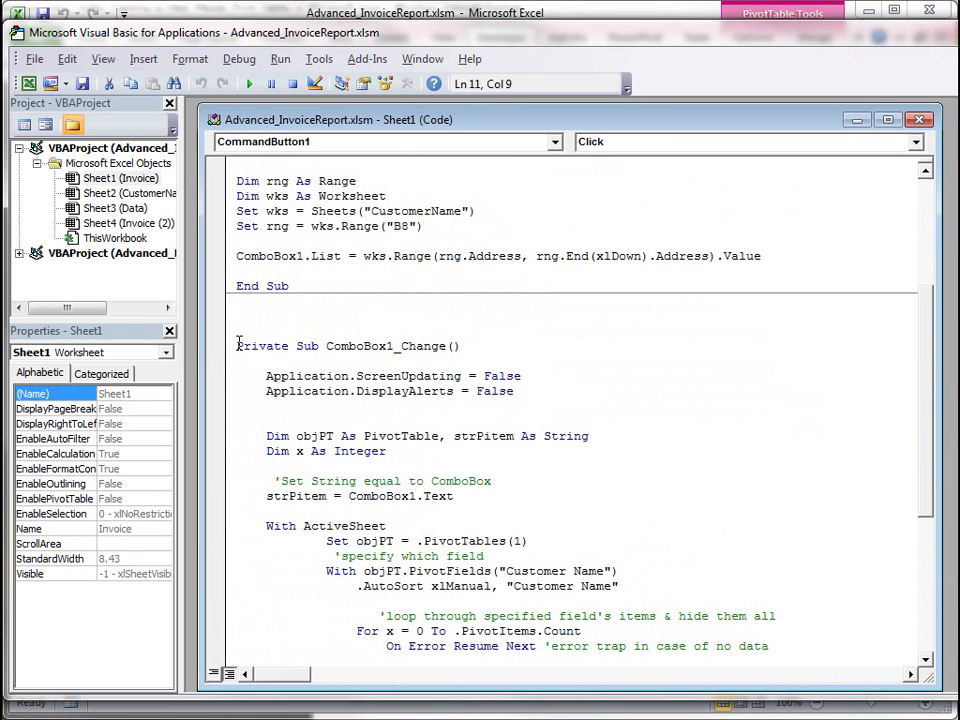
{"action": "left_click_drag", "start_coordinate": [238, 344], "coordinate": [584, 599]}
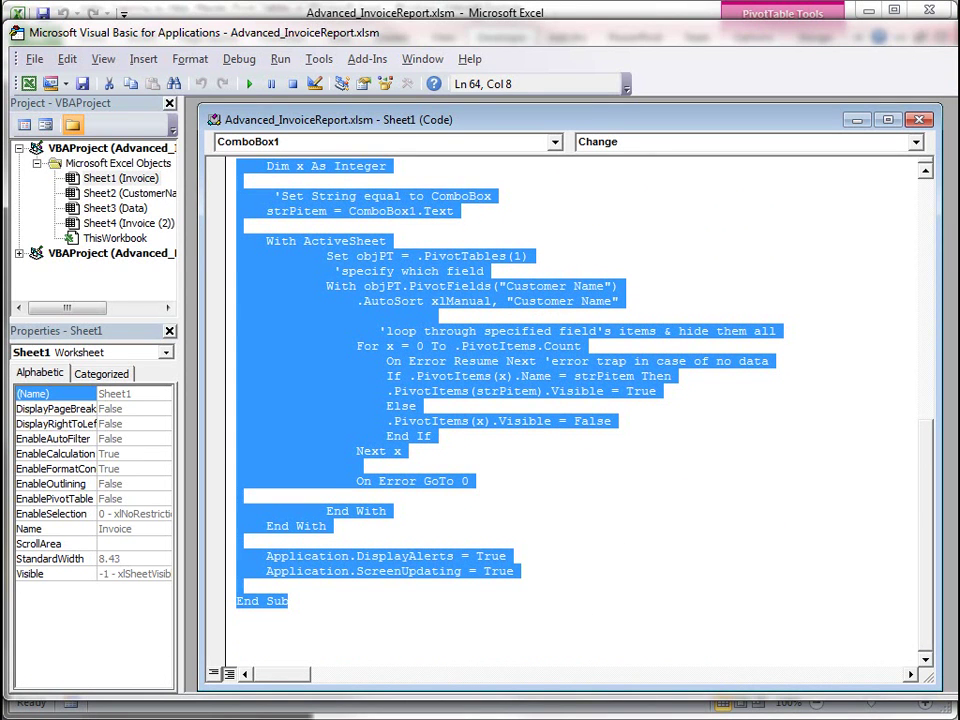
{"action": "key", "text": "alt+F11"}
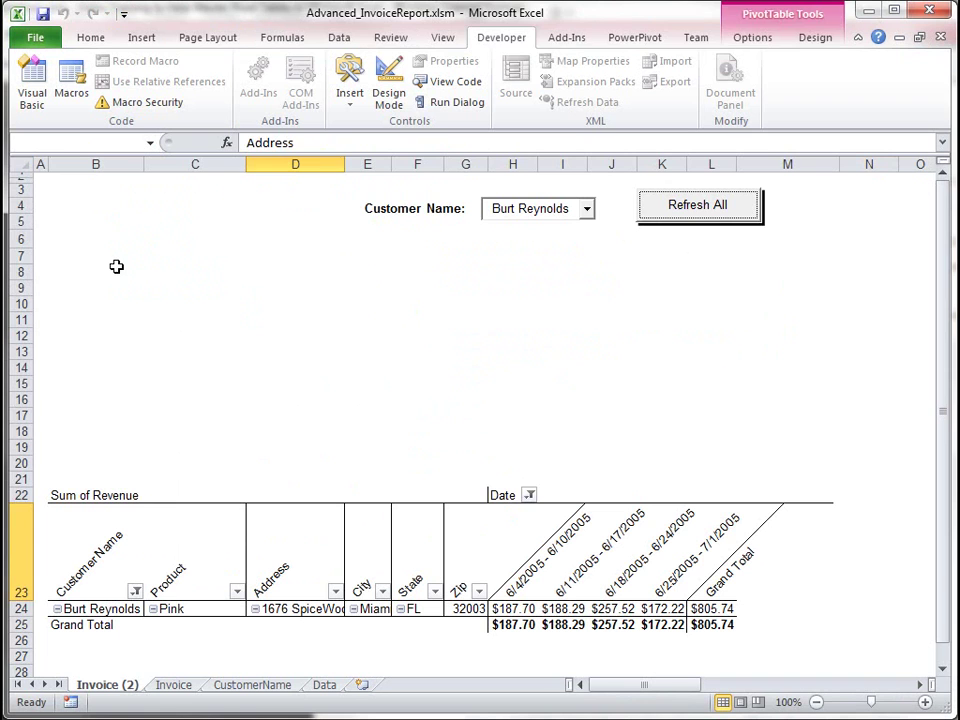
Step: Enter the label "Ship To:" in cell C9 above the pivot table
{"action": "left_click", "coordinate": [114, 259]}
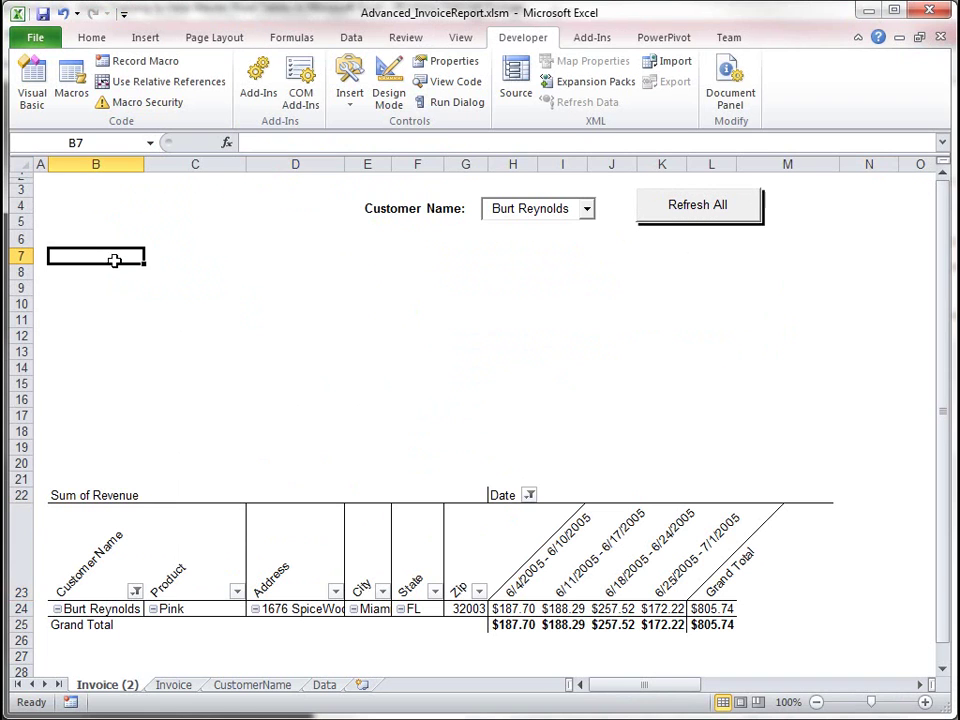
{"action": "left_click", "coordinate": [191, 271]}
{"action": "left_click", "coordinate": [193, 283]}
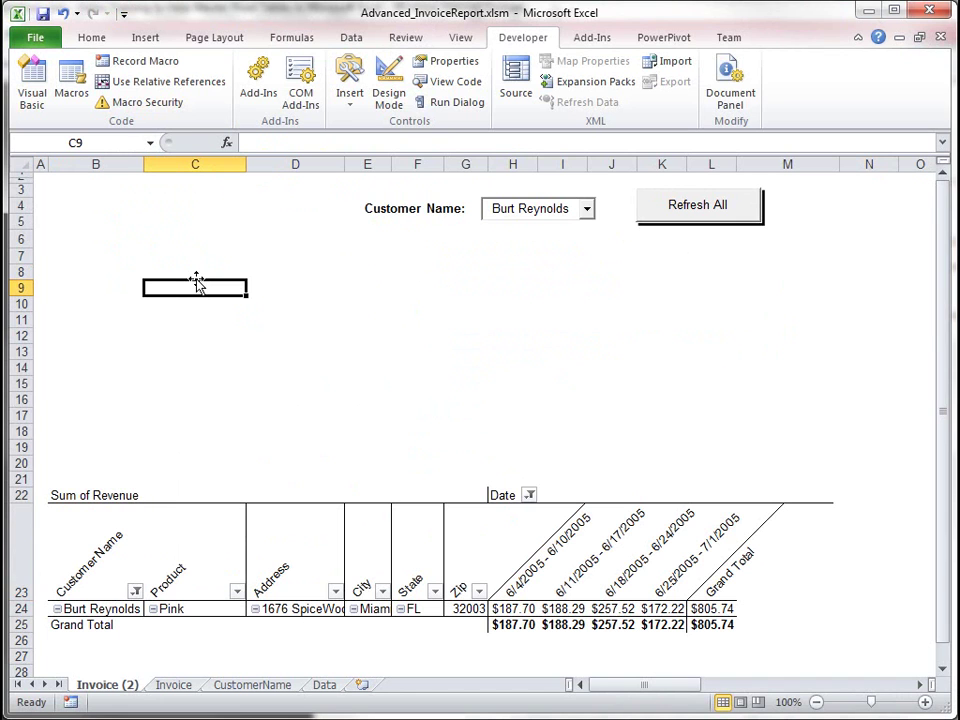
{"action": "type", "text": "Ship T"}
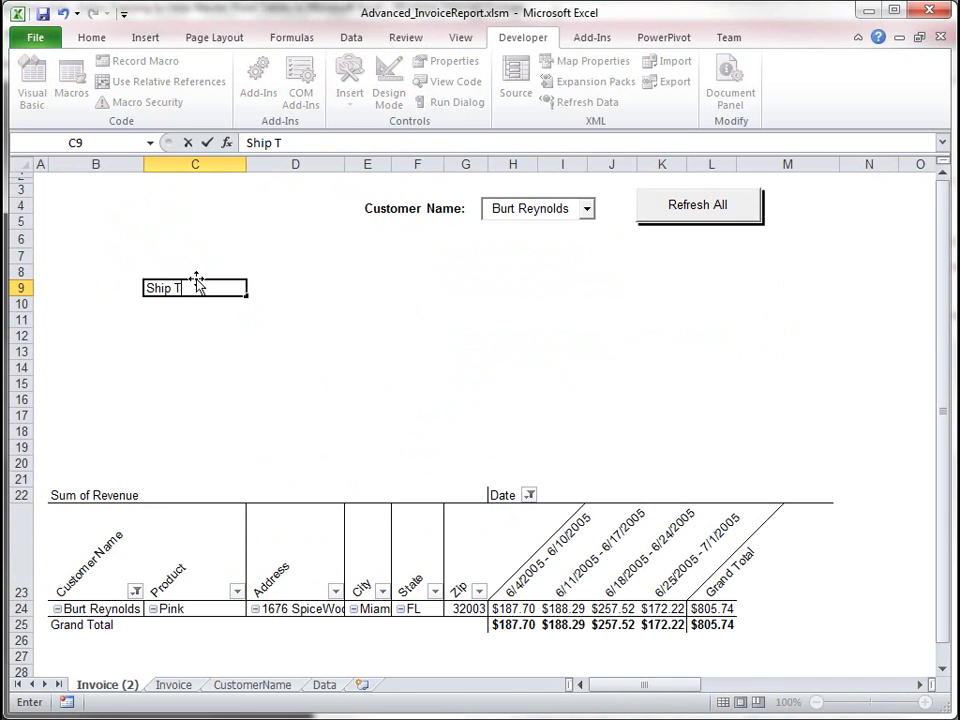
{"action": "type", "text": "o:"}
{"action": "key", "text": "Return"}
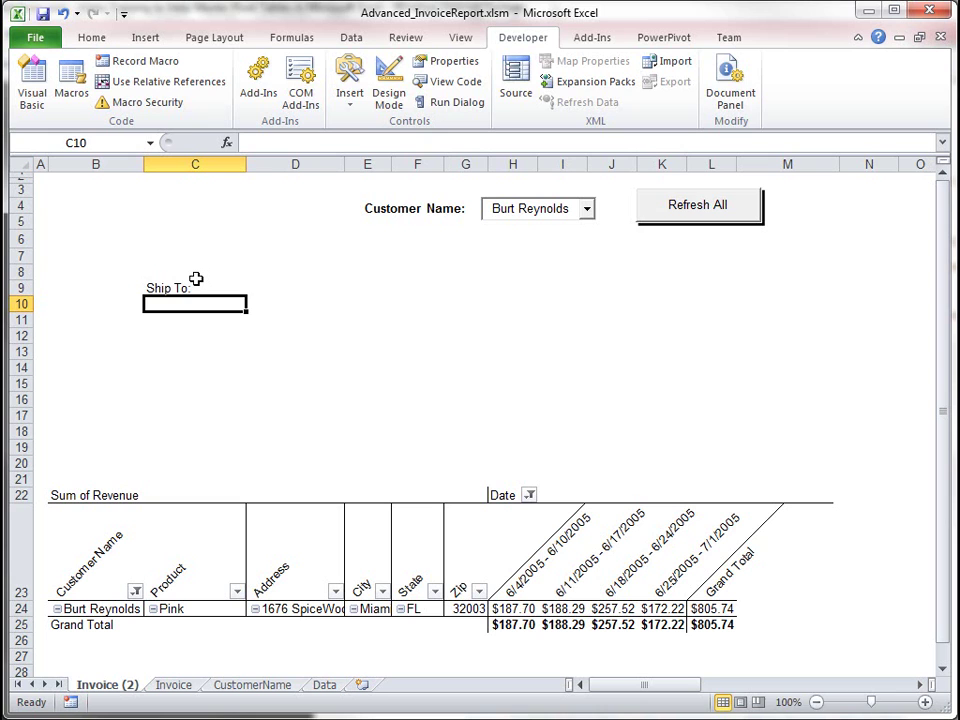
Step: Link C10 to the customer name with =B24 and C11 to the street address with =D24
{"action": "type", "text": "="}
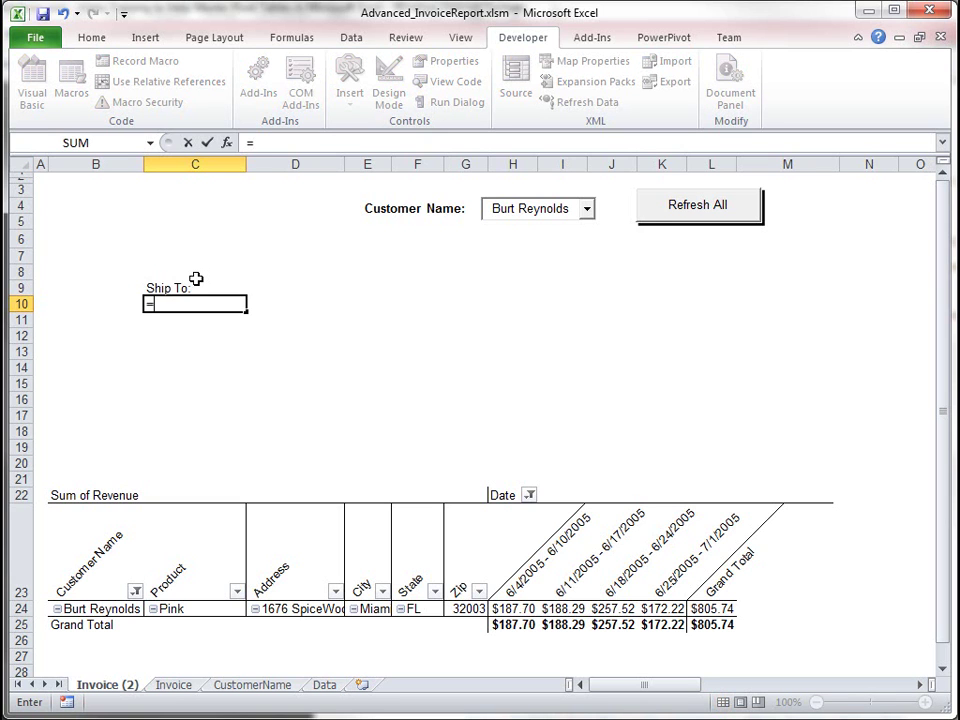
{"action": "type", "text": "b"}
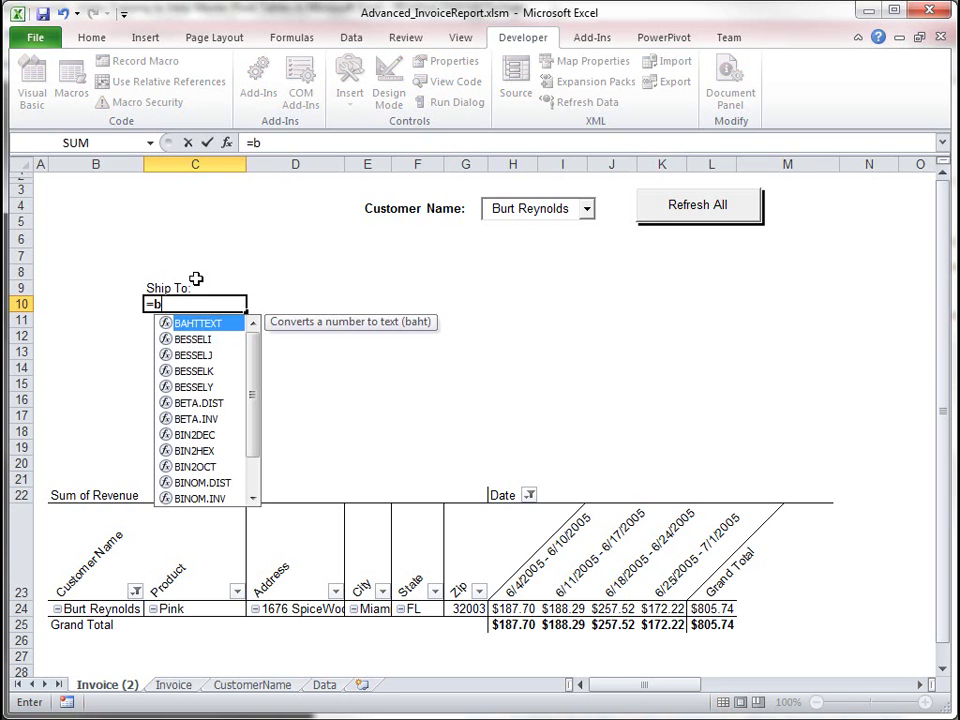
{"action": "type", "text": "24"}
{"action": "key", "text": "Return"}
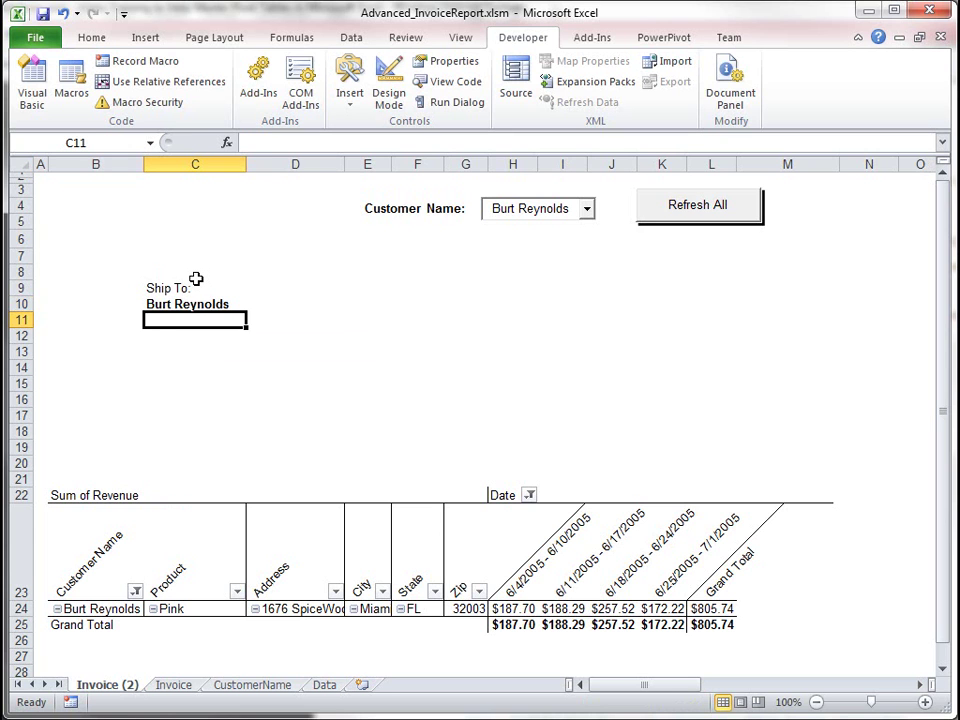
{"action": "type", "text": "=d"}
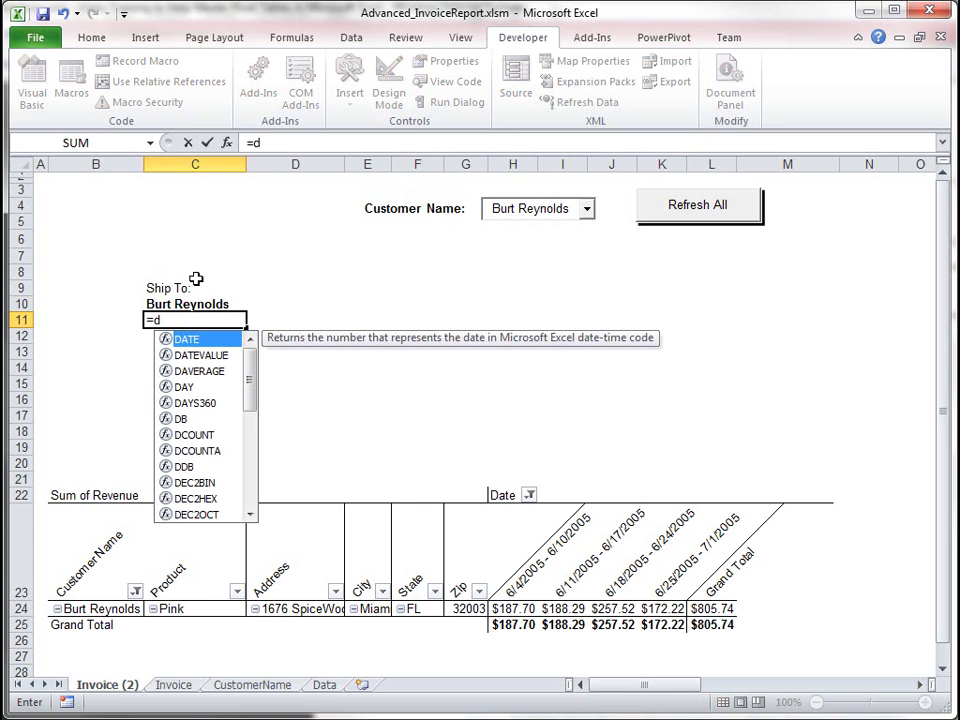
{"action": "type", "text": "24"}
{"action": "key", "text": "Return"}
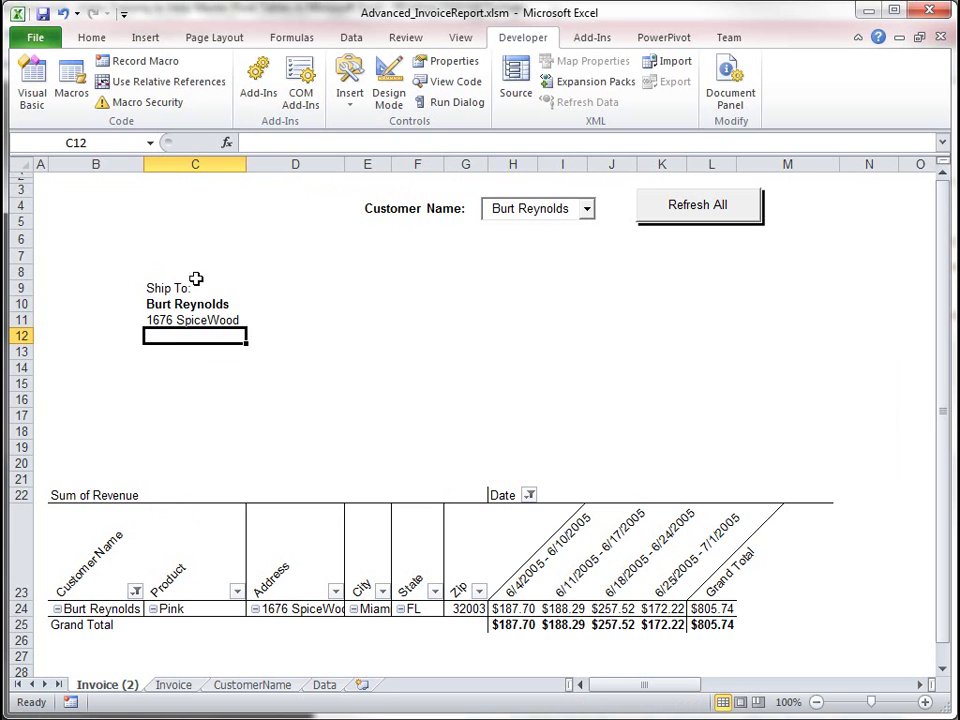
Step: Write a formula in C12 that joins D24, a comma and space, E24, a space and G24
{"action": "type", "text": "="}
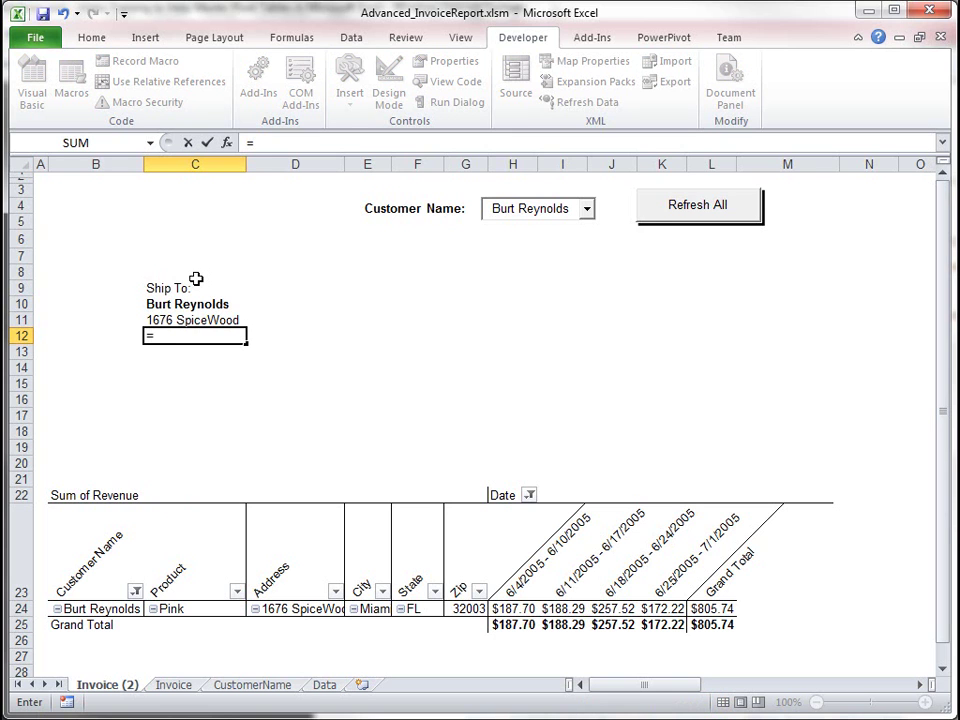
{"action": "type", "text": "d24&"}
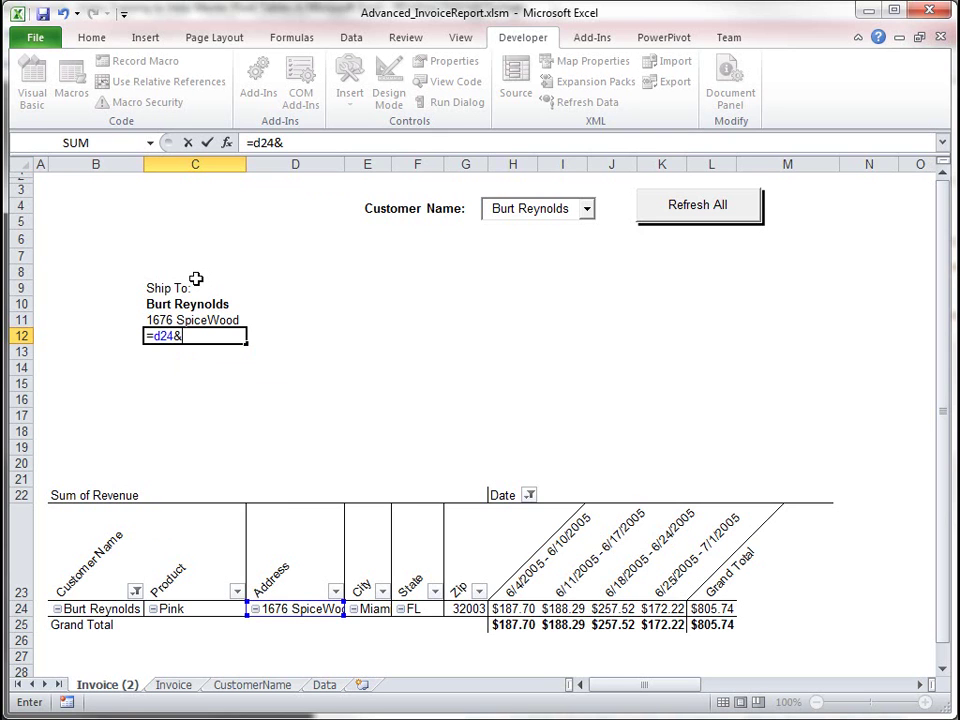
{"action": "type", "text": "\",\"&"}
{"action": "key", "text": "Left"}
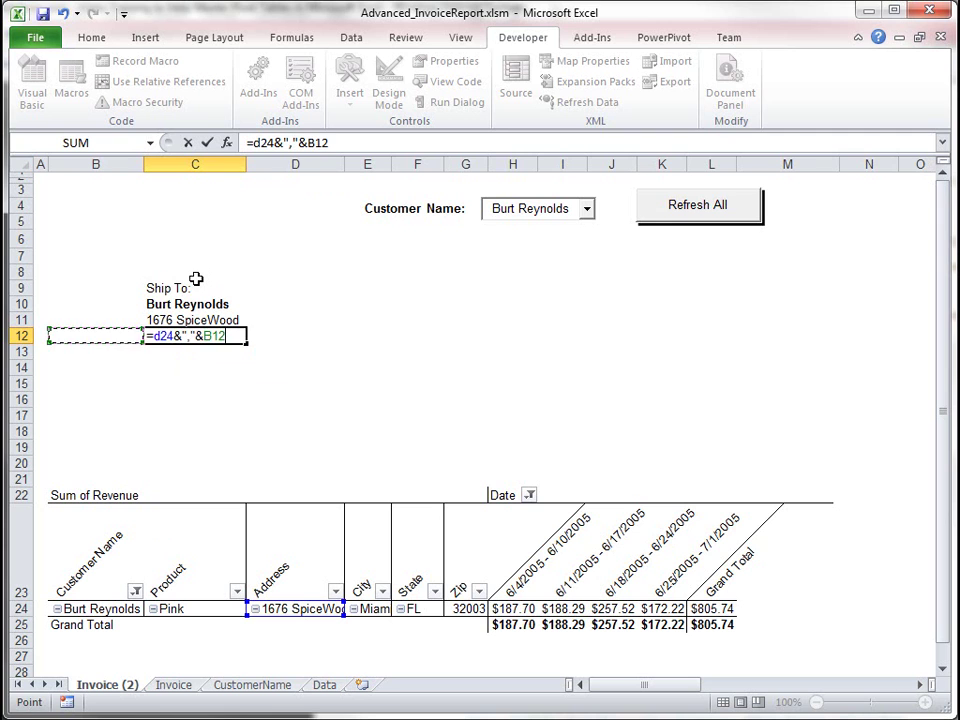
{"action": "key", "text": "Right"}
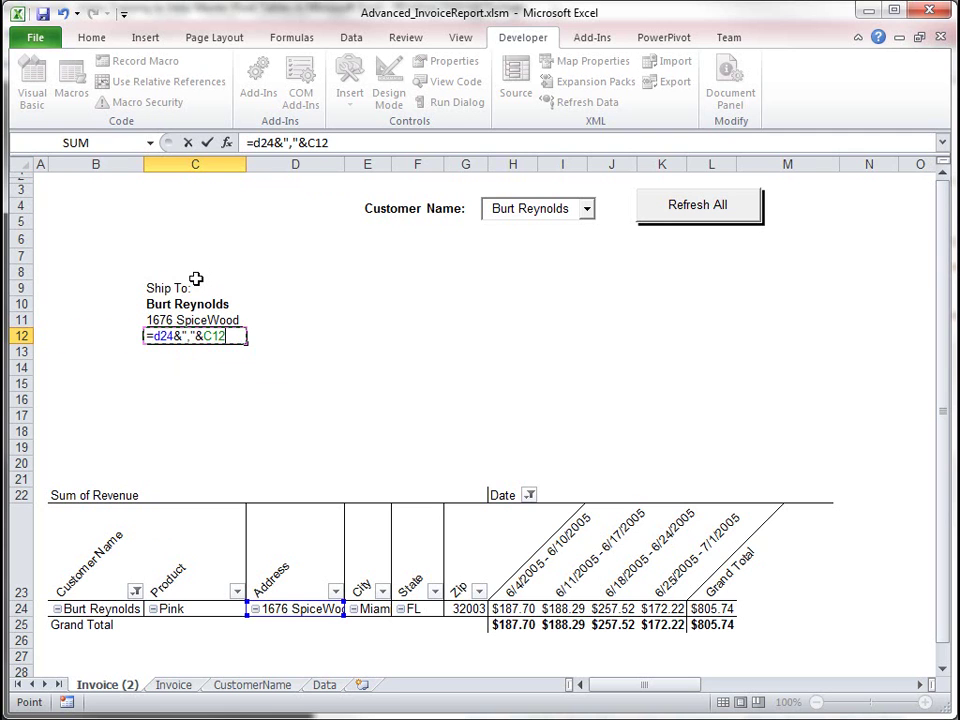
{"action": "left_click", "coordinate": [379, 143]}
{"action": "key", "text": "BackSpace"}
{"action": "key", "text": "BackSpace"}
{"action": "key", "text": "BackSpace"}
{"action": "key", "text": "BackSpace"}
{"action": "key", "text": "BackSpace"}
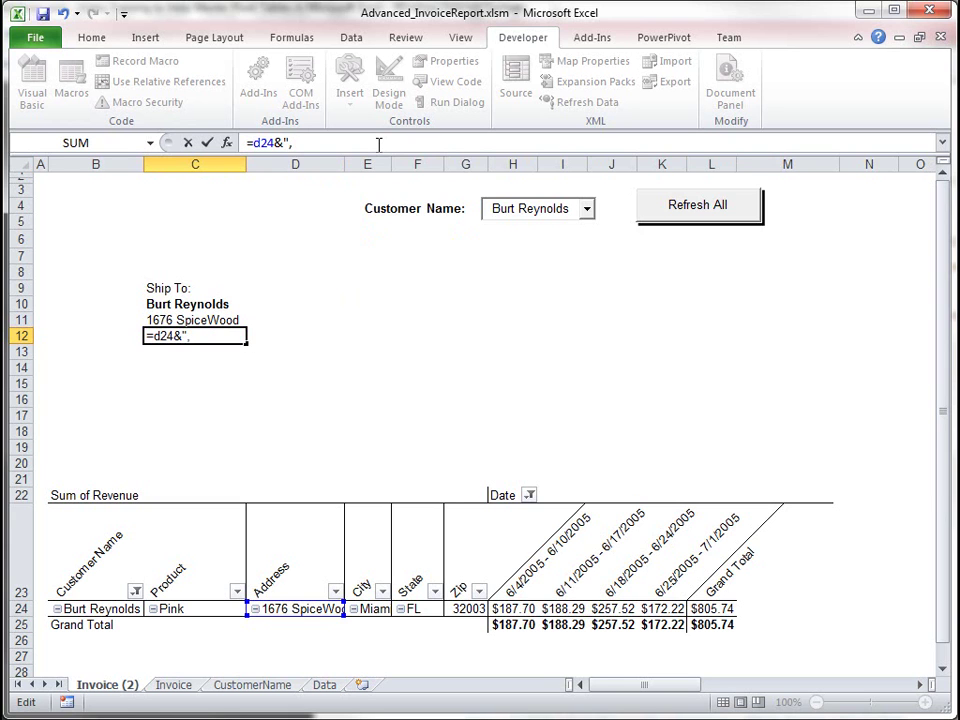
{"action": "type", "text": "\" & e"}
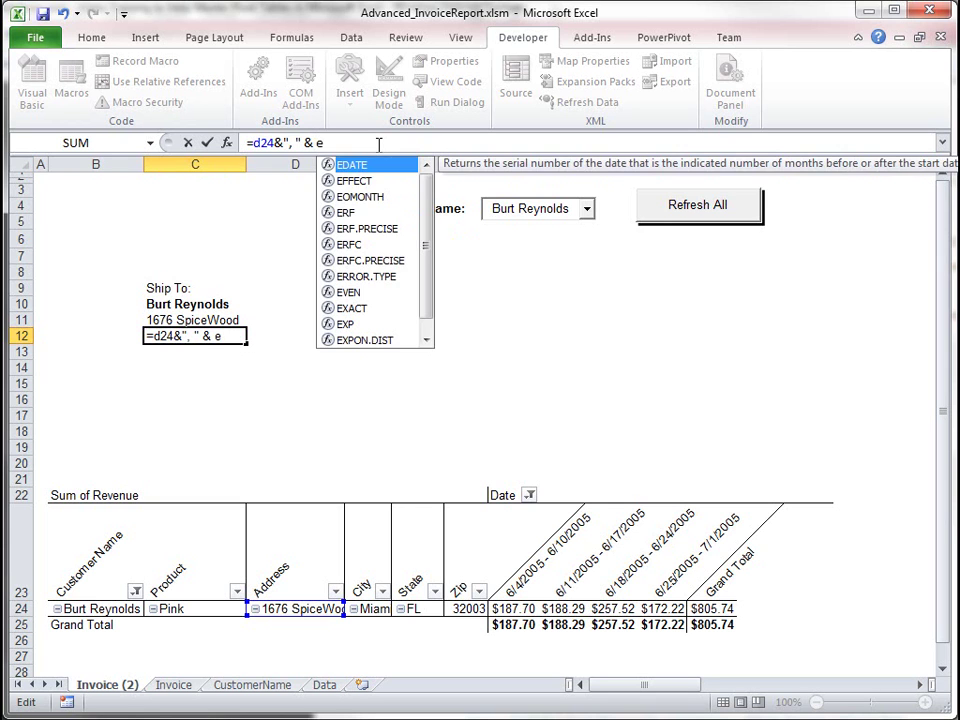
{"action": "type", "text": "24"}
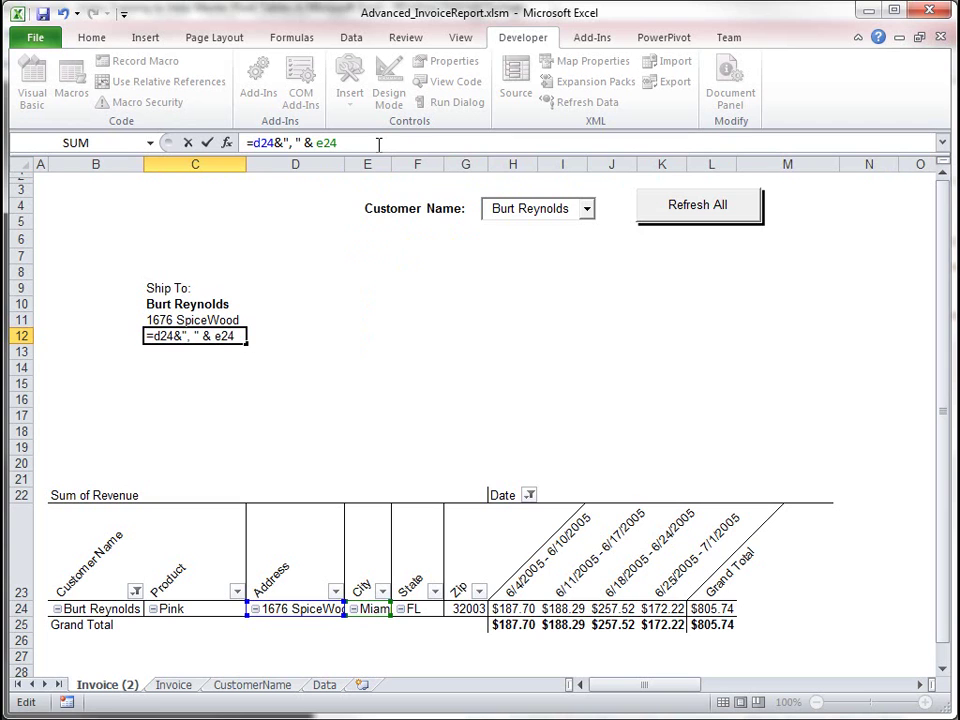
{"action": "type", "text": " & \" \" &"}
{"action": "type", "text": "g24"}
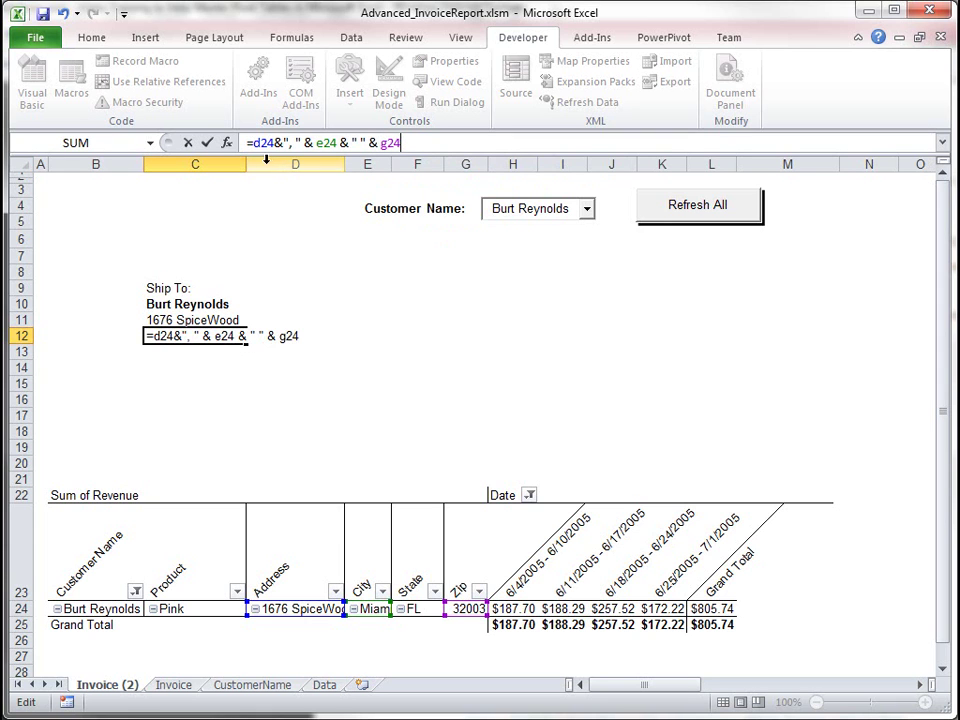
Step: Correct the C12 formula's references so it reads =E24&", " & F24 & " " & G24, and check the entered formula
{"action": "left_click_drag", "start_coordinate": [324, 142], "coordinate": [317, 142]}
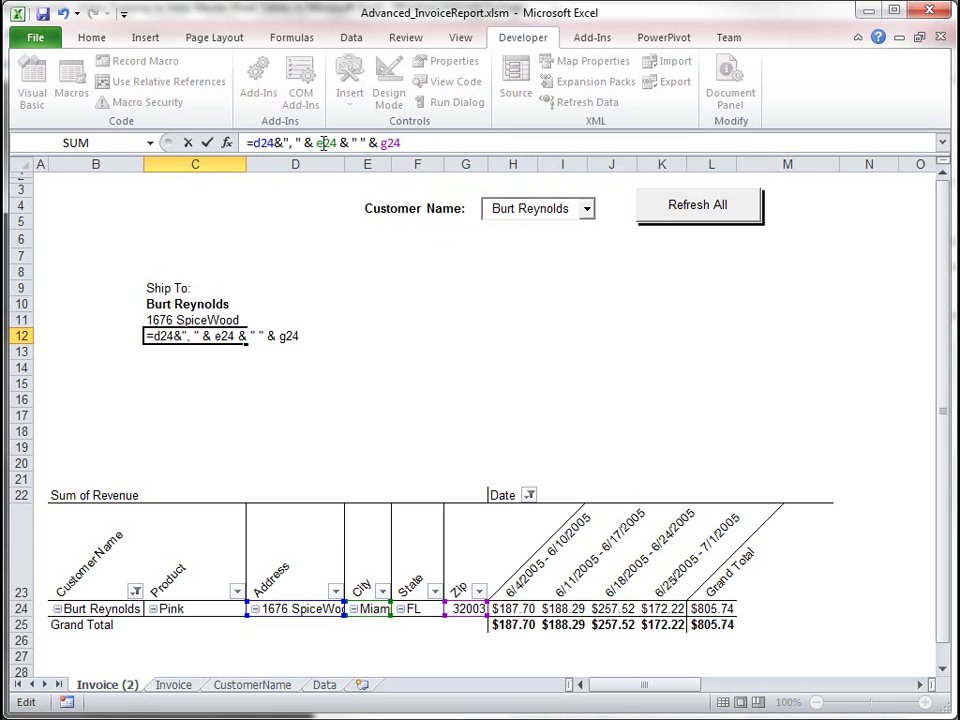
{"action": "type", "text": "f"}
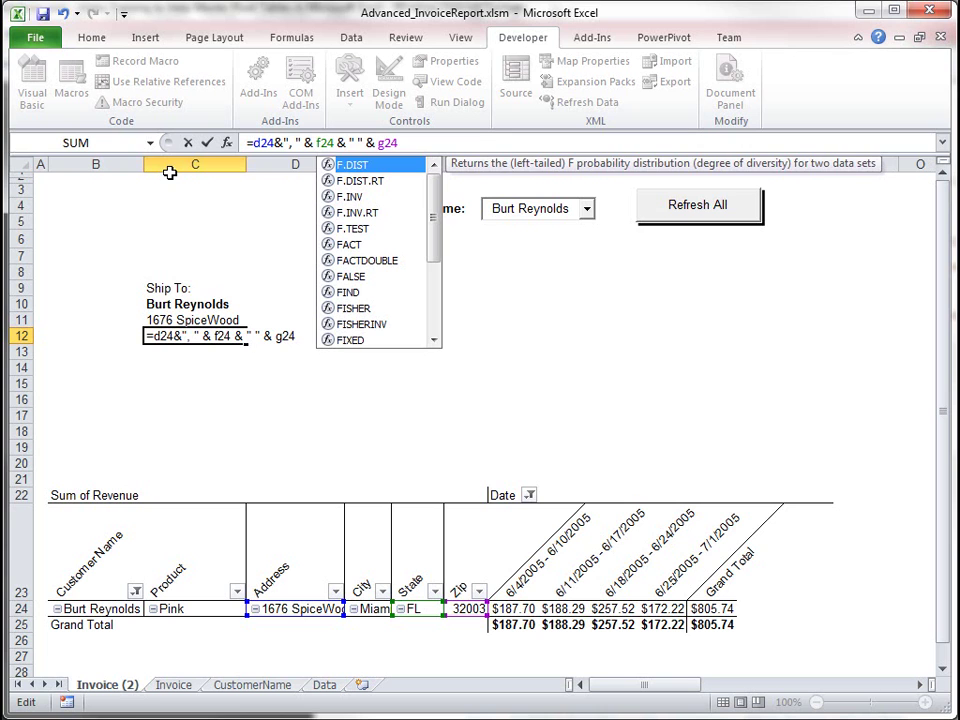
{"action": "left_click", "coordinate": [273, 145]}
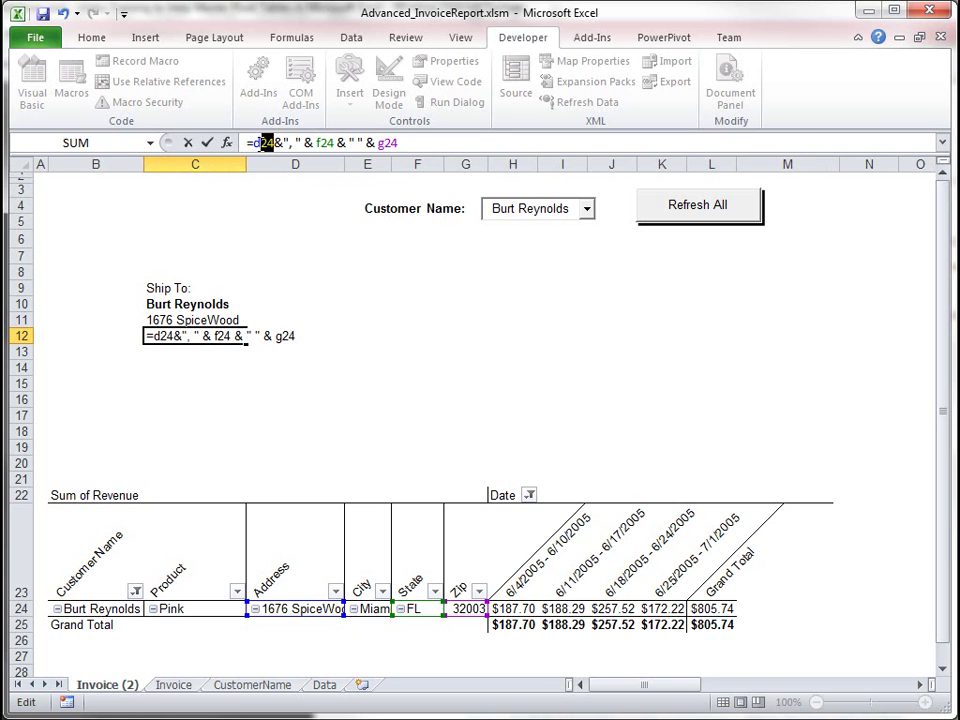
{"action": "key", "text": "BackSpace"}
{"action": "type", "text": "e"}
{"action": "key", "text": "Return"}
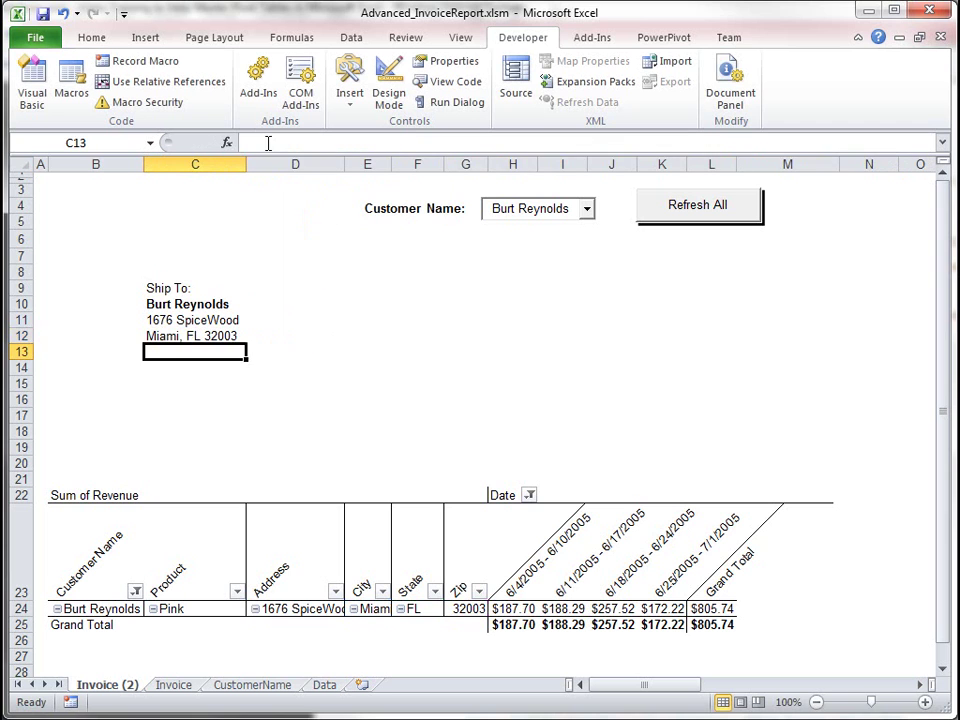
{"action": "left_click", "coordinate": [208, 336]}
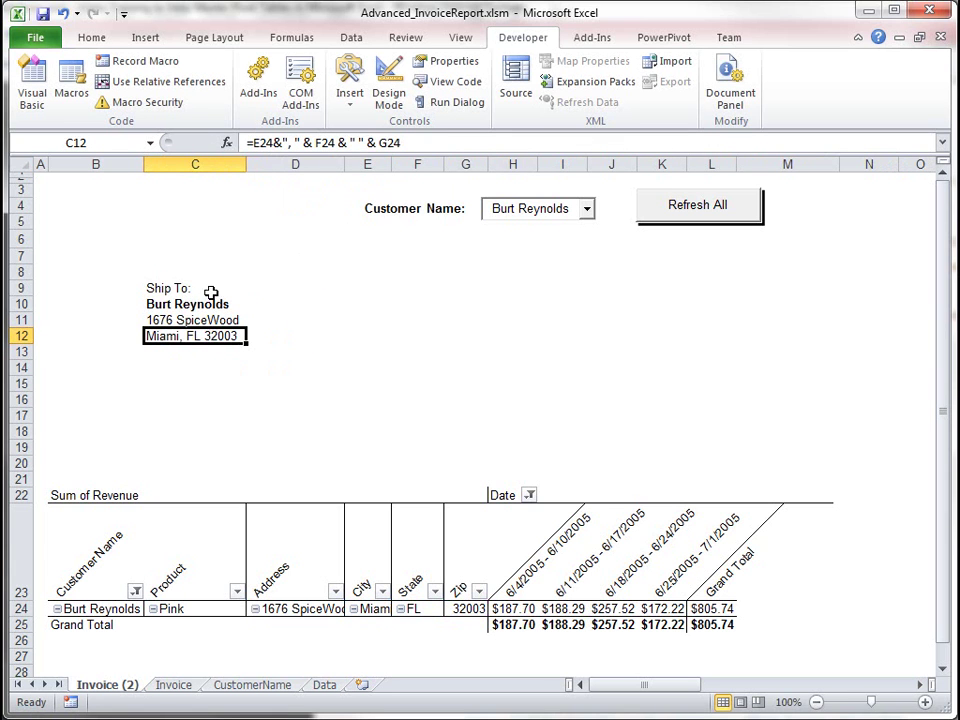
{"action": "left_click", "coordinate": [615, 302]}
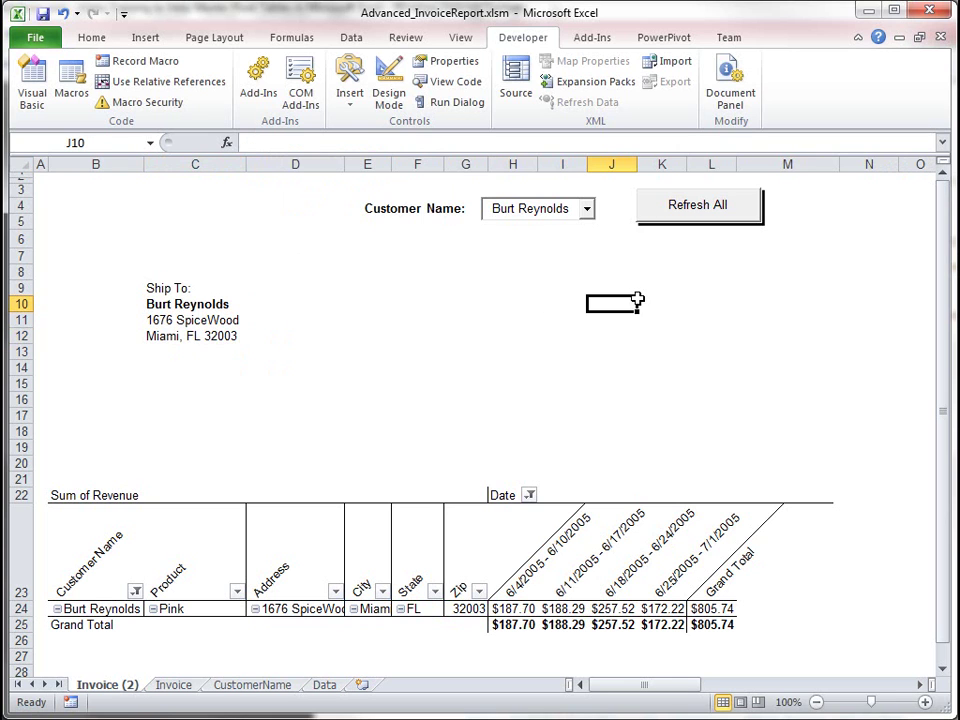
Step: Enter the label "Bill To:" in cell J9
{"action": "left_click", "coordinate": [620, 288]}
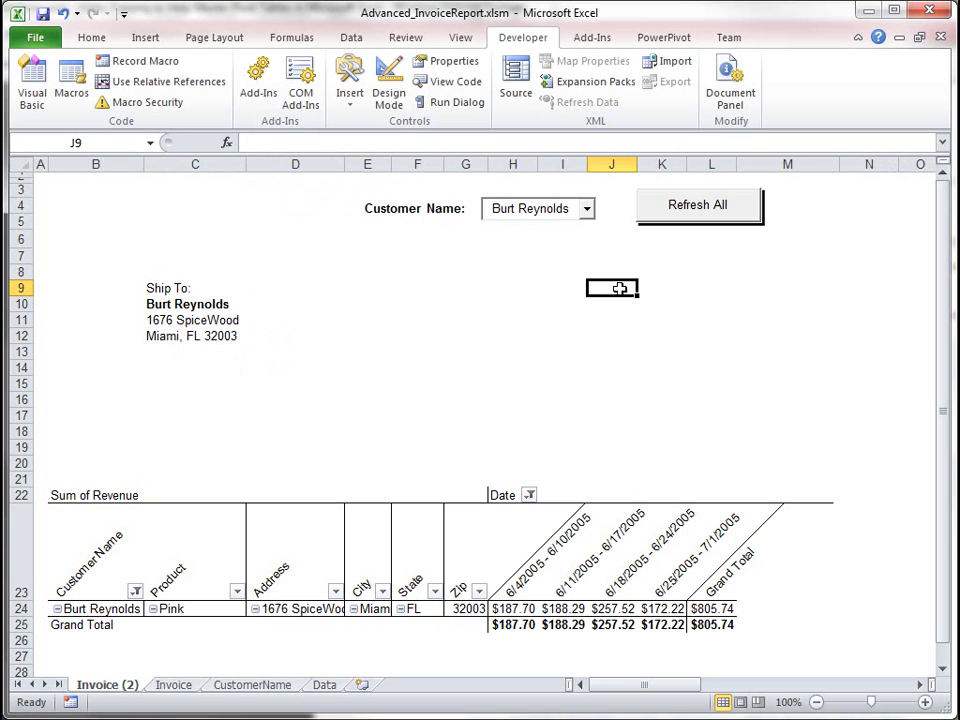
{"action": "type", "text": "Bill"}
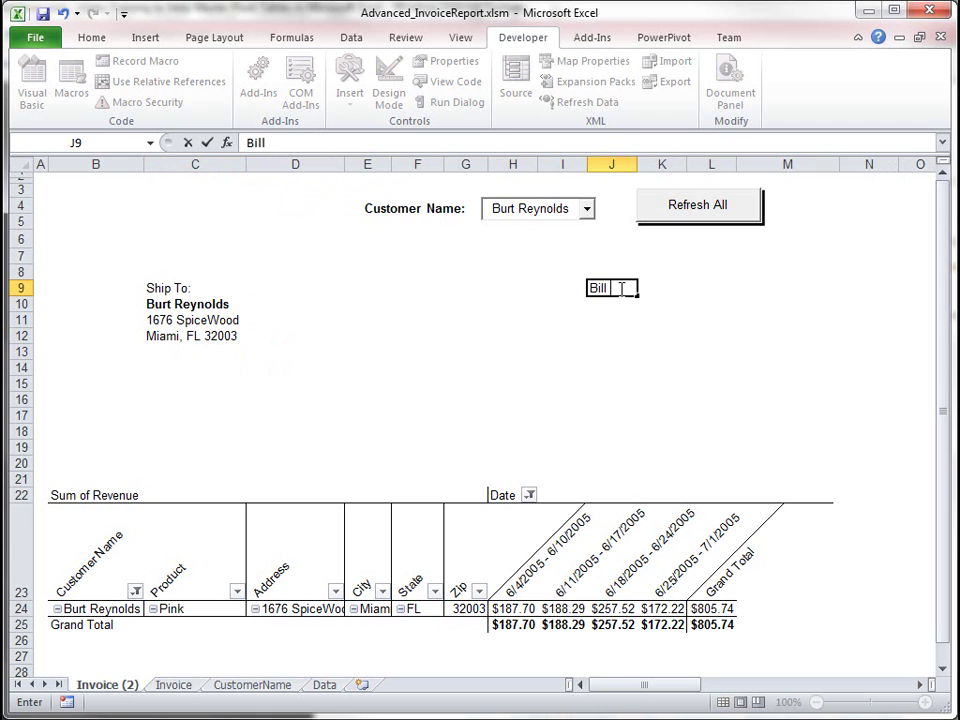
{"action": "type", "text": " To:"}
{"action": "key", "text": "Return"}
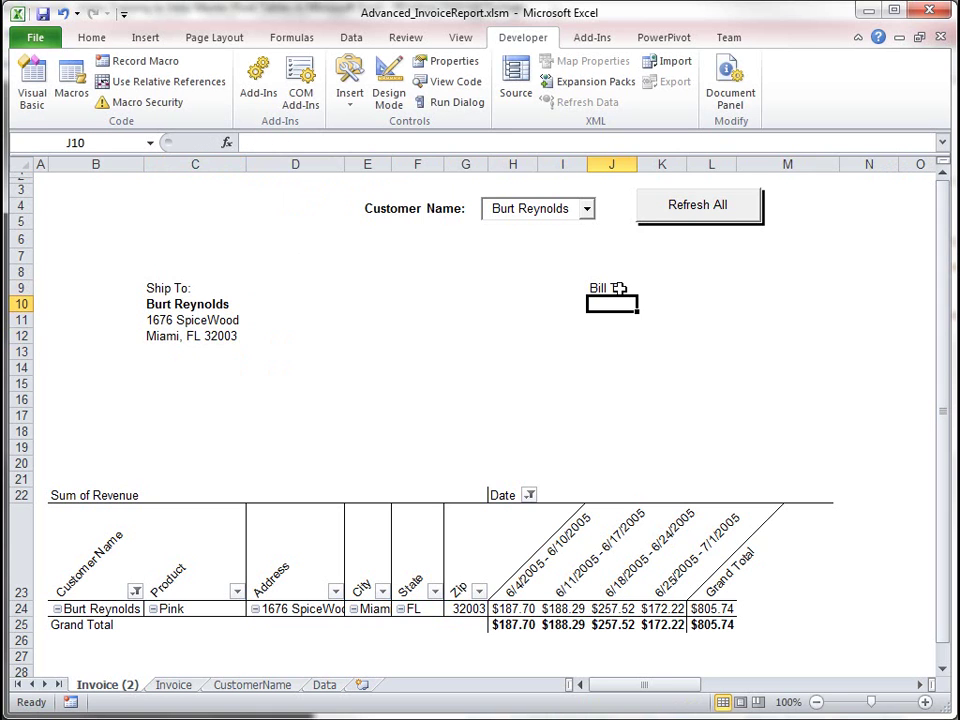
Step: Link J10 to the Ship To name with =C10 and fill the formula down through J12
{"action": "type", "text": "="}
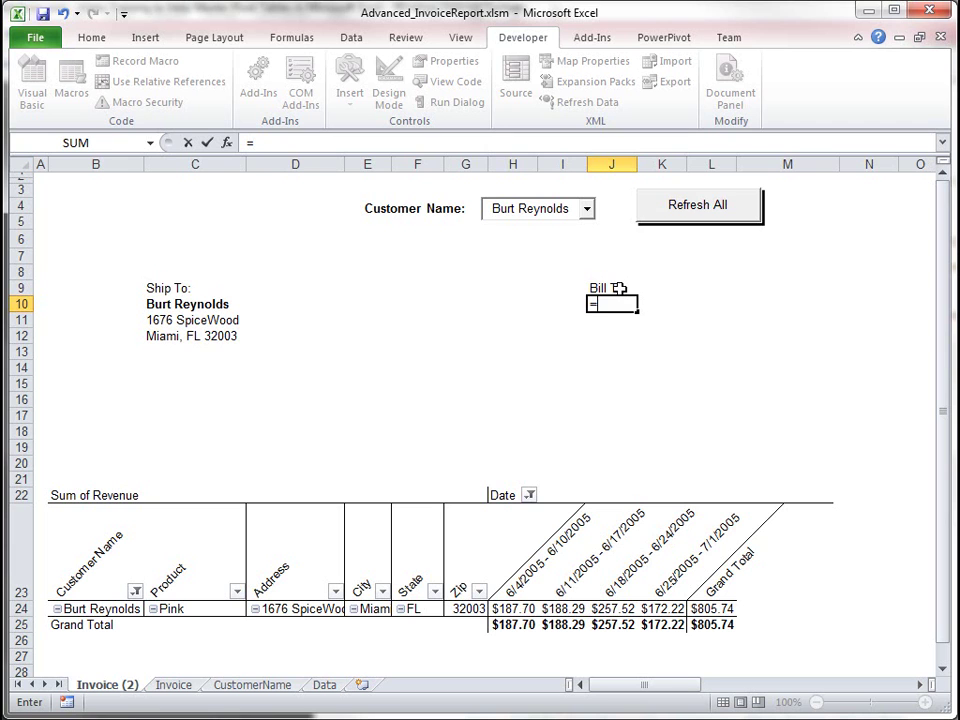
{"action": "type", "text": "c"}
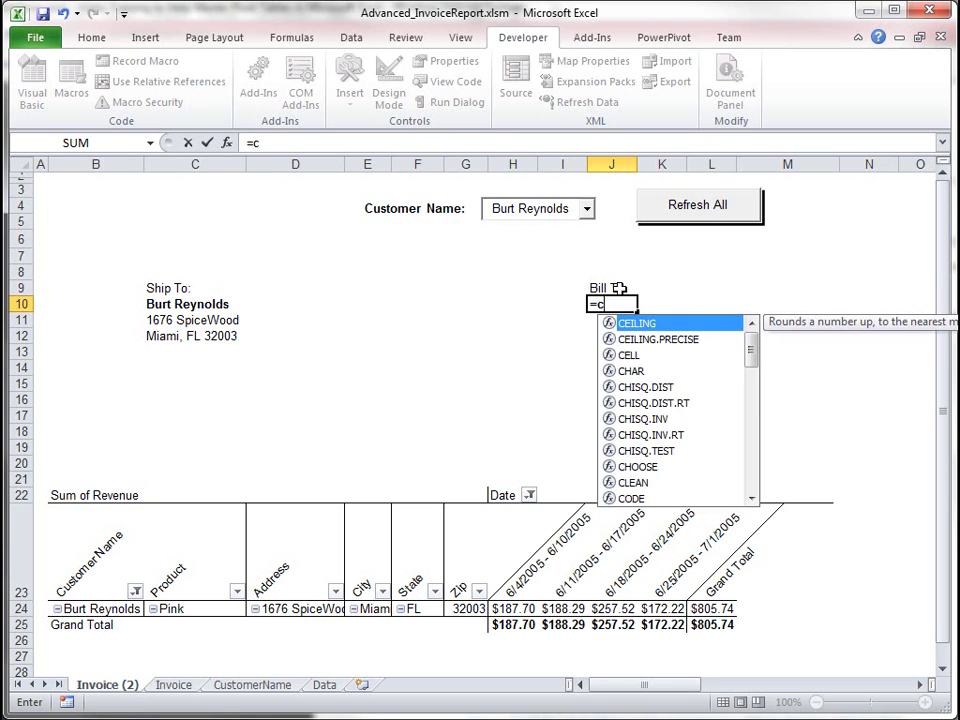
{"action": "type", "text": "10"}
{"action": "key", "text": "Return"}
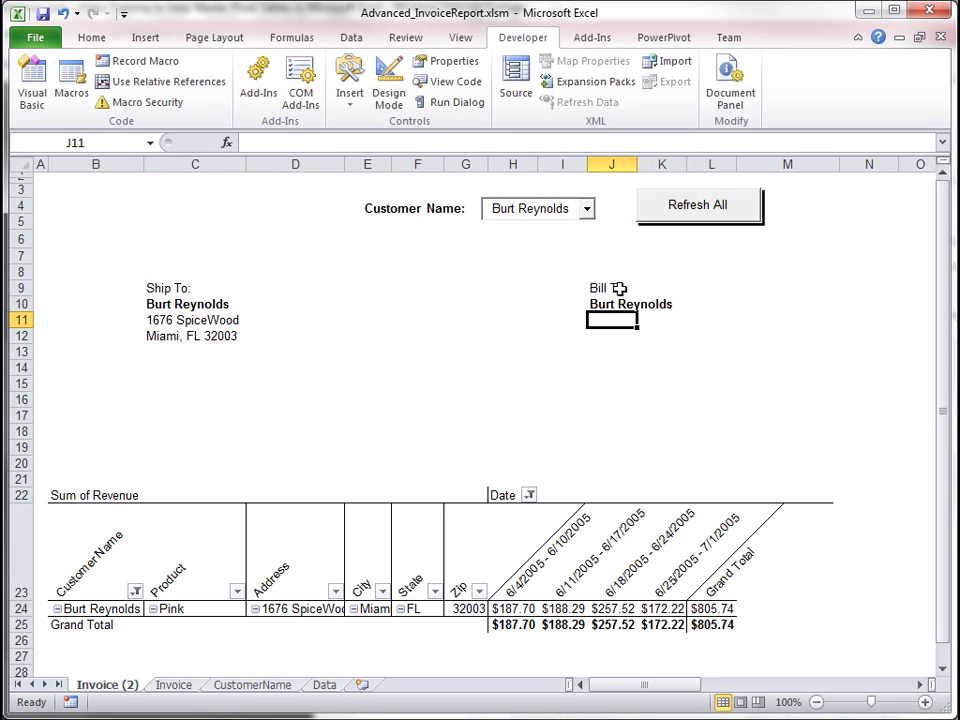
{"action": "left_click", "coordinate": [607, 307]}
{"action": "left_click_drag", "start_coordinate": [636, 313], "coordinate": [637, 340]}
{"action": "left_click", "coordinate": [613, 398]}
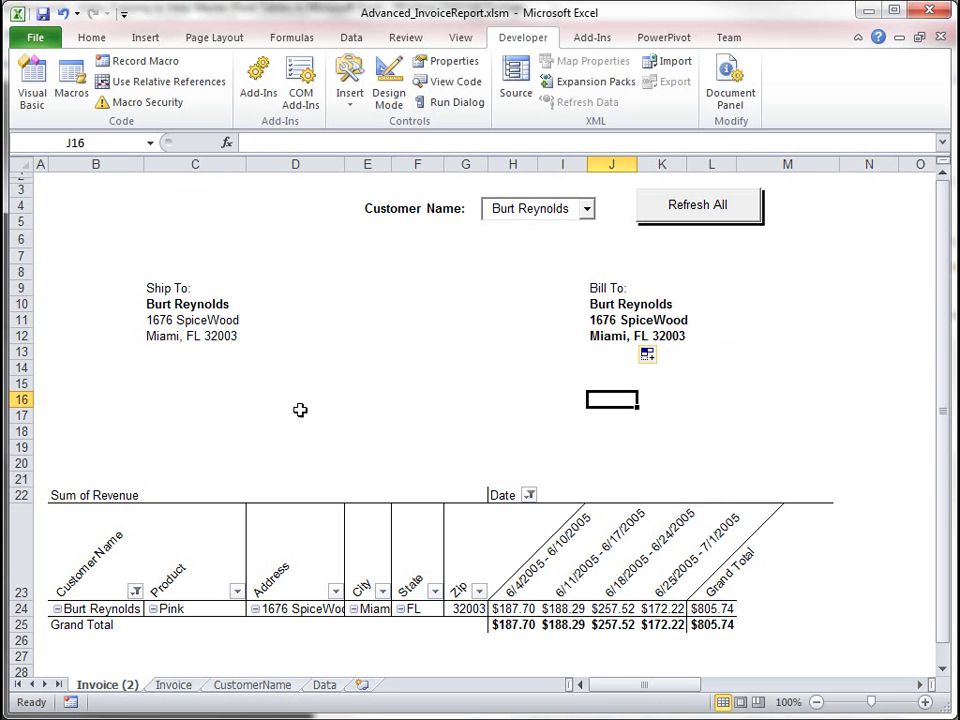
Step: Make the Ship To block C9:C12 and the Bill To block J9:J12 entirely bold
{"action": "left_click_drag", "start_coordinate": [182, 291], "coordinate": [190, 336]}
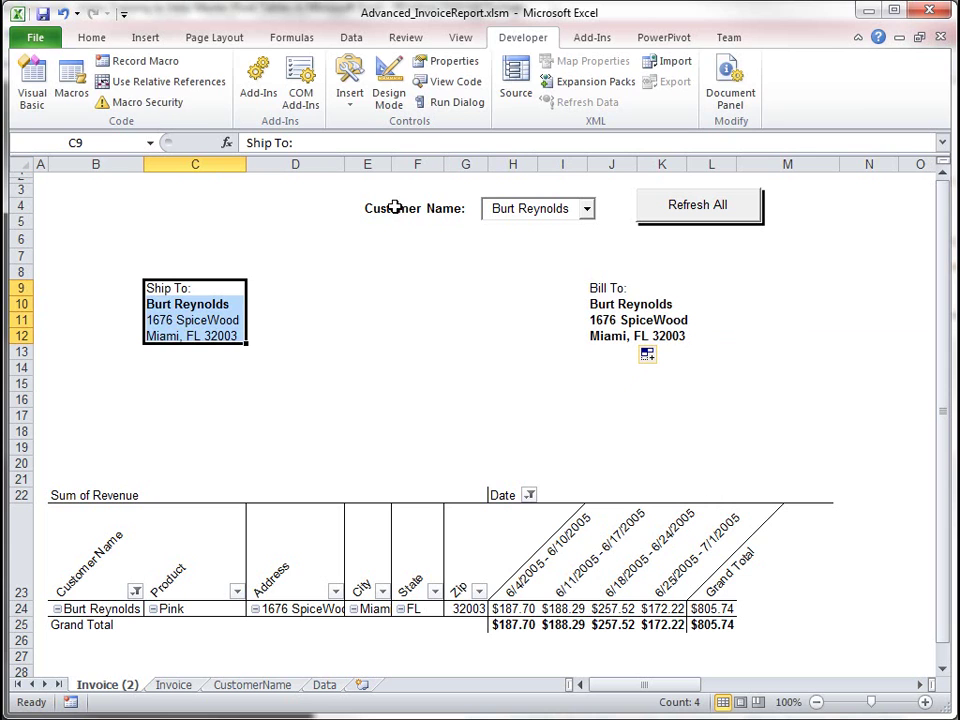
{"action": "left_click", "coordinate": [91, 38]}
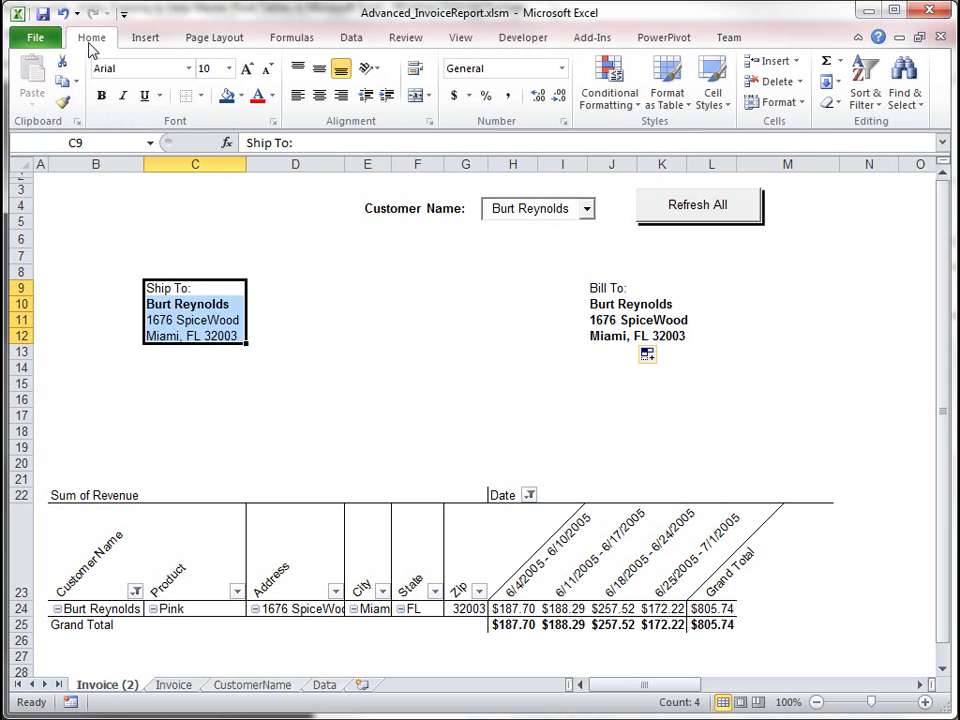
{"action": "left_click", "coordinate": [101, 95]}
{"action": "left_click_drag", "start_coordinate": [612, 289], "coordinate": [610, 336]}
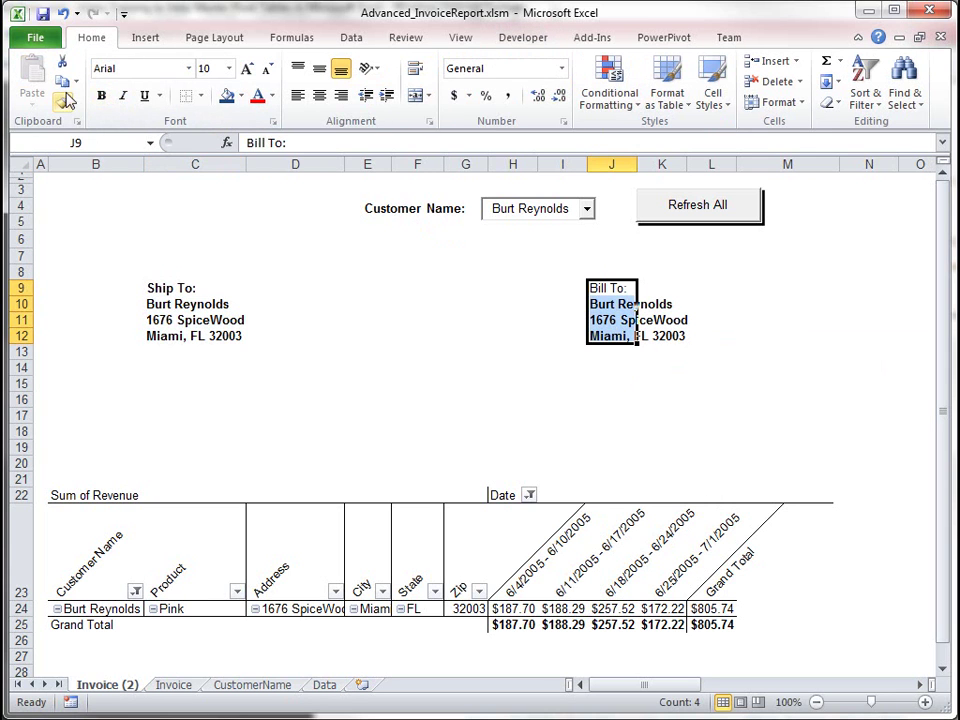
{"action": "left_click", "coordinate": [101, 95]}
{"action": "left_click", "coordinate": [732, 255]}
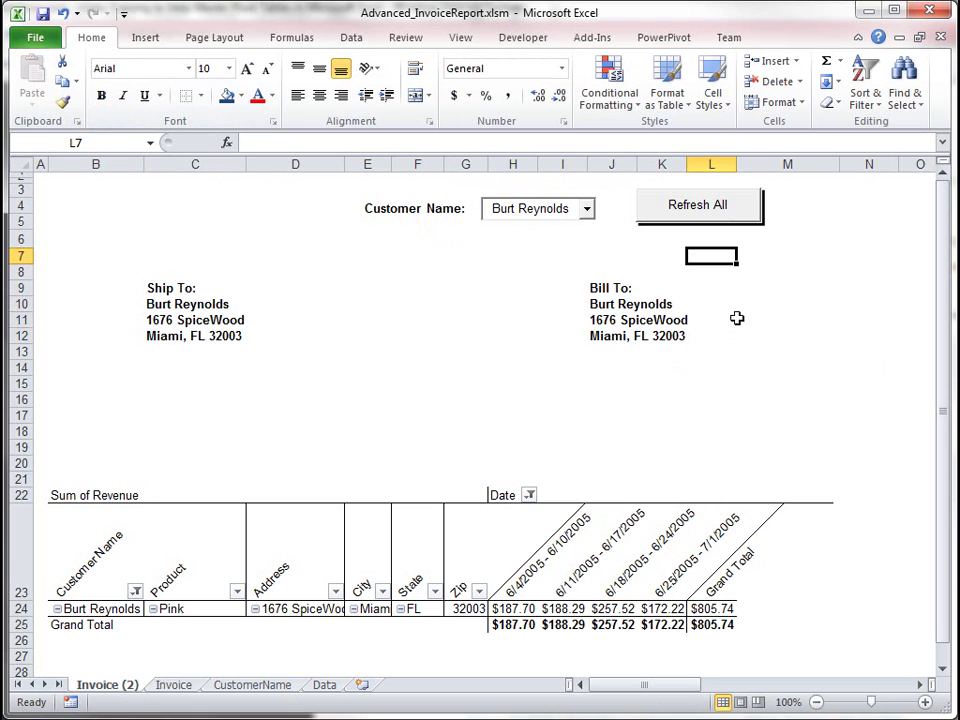
Step: Choose the first customer in the Customer Name list to update the invoice
{"action": "left_click", "coordinate": [586, 210]}
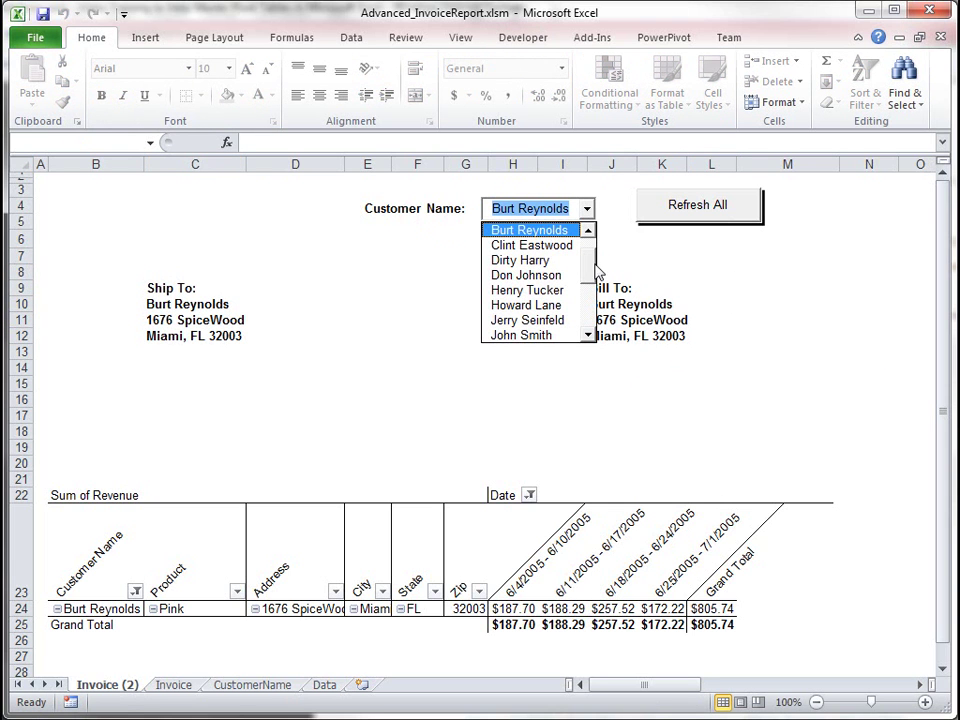
{"action": "scroll", "coordinate": [530, 260], "scroll_direction": "up", "scroll_amount": 2}
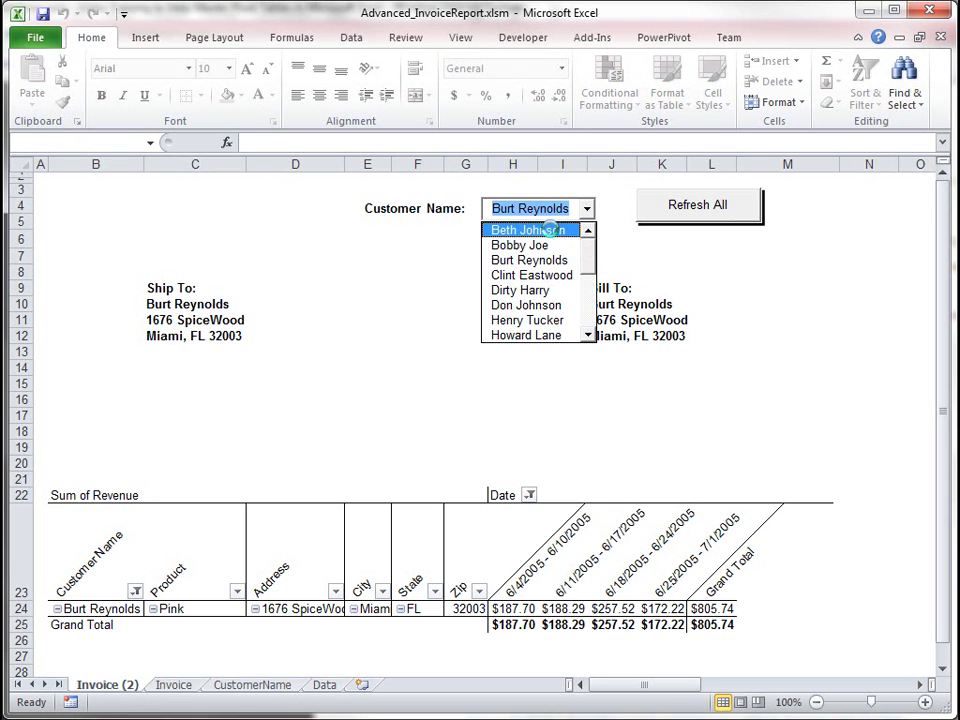
{"action": "left_click", "coordinate": [553, 230]}
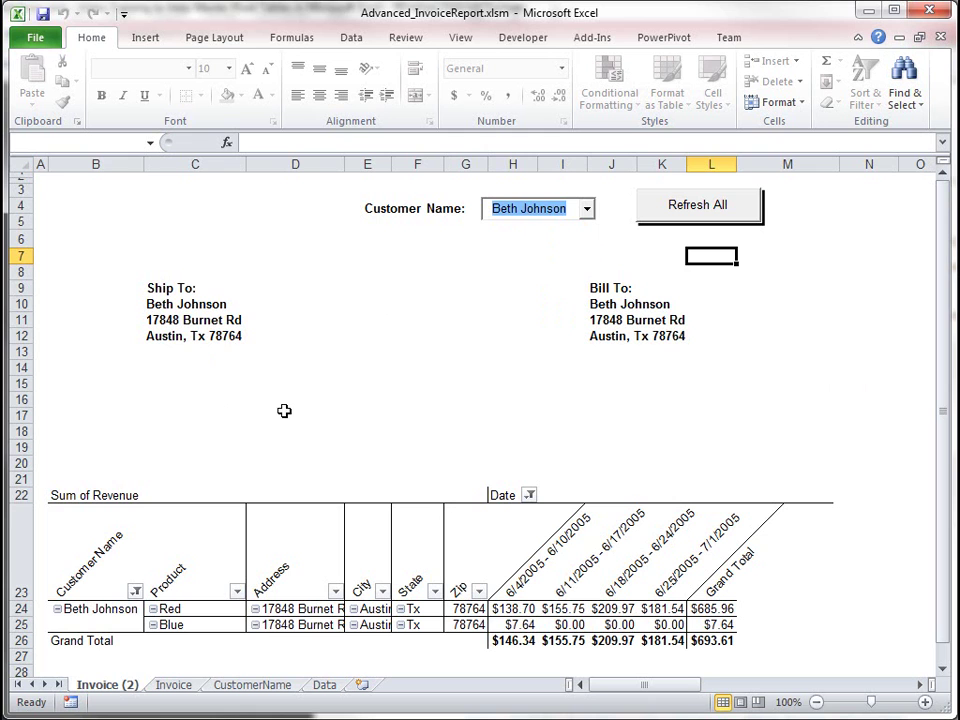
Step: Hide the pivot table's CustomerName column B and its Address through Zip columns D:G
{"action": "left_click", "coordinate": [94, 164]}
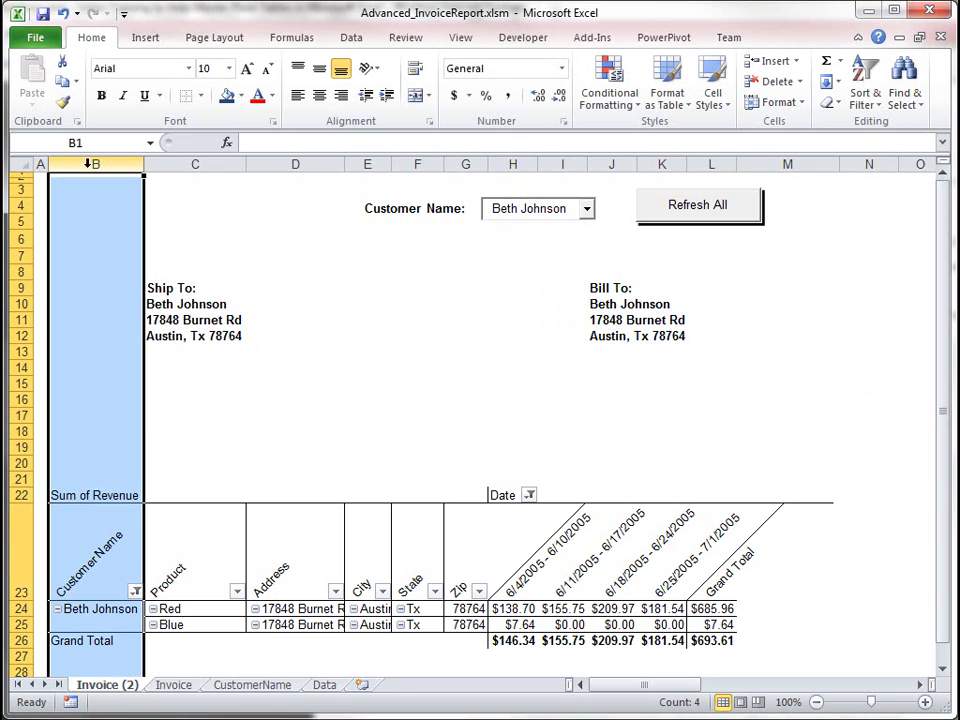
{"action": "right_click", "coordinate": [93, 166]}
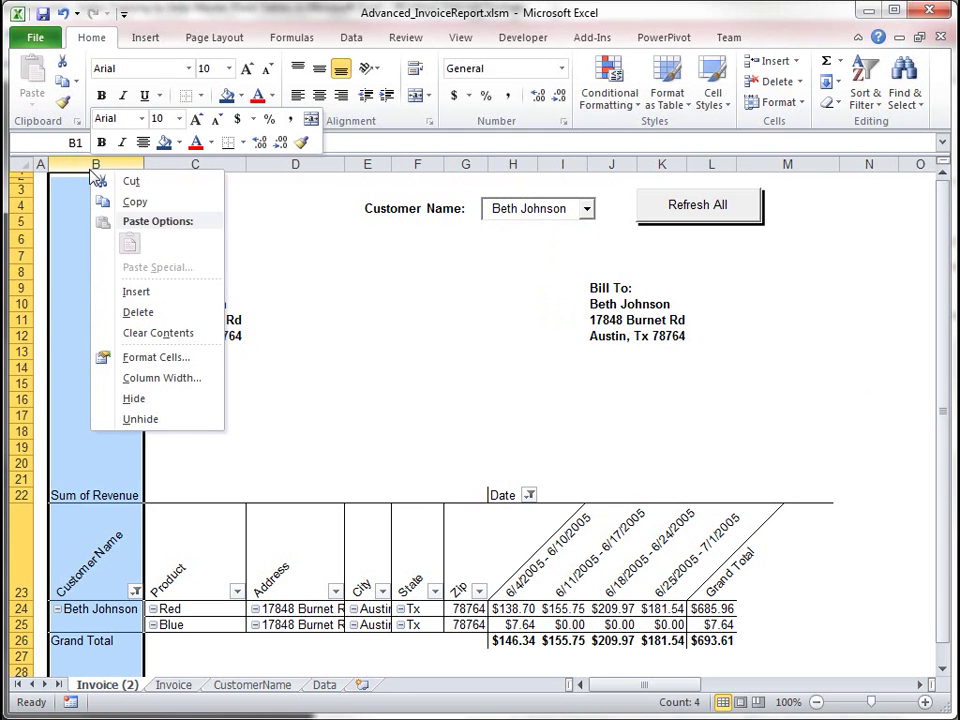
{"action": "left_click", "coordinate": [133, 398]}
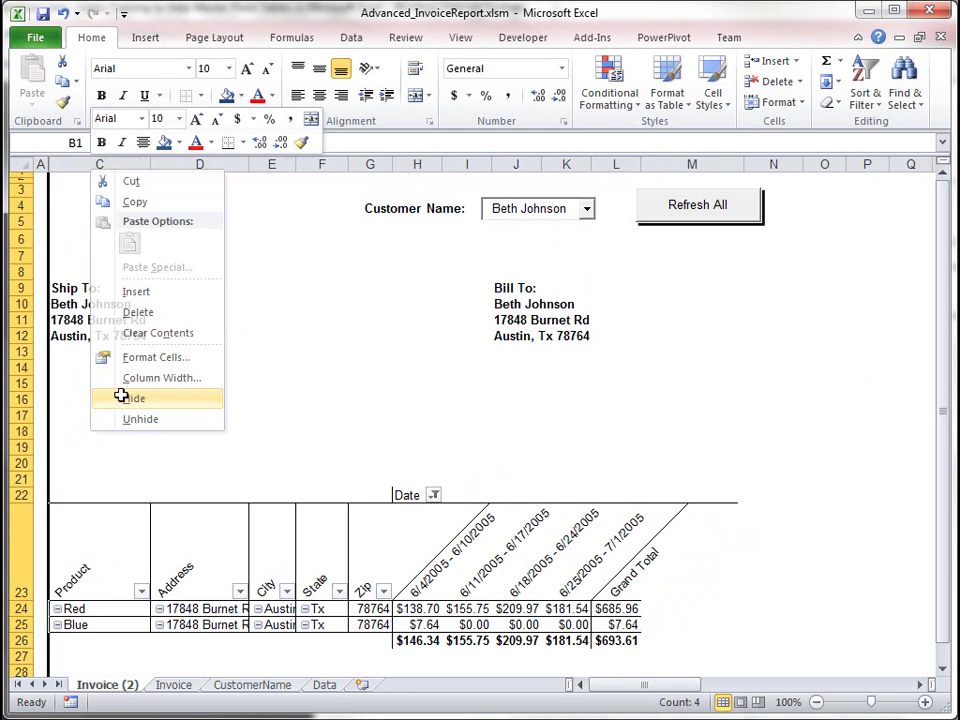
{"action": "left_click", "coordinate": [201, 165]}
{"action": "left_click_drag", "start_coordinate": [226, 170], "coordinate": [369, 172]}
{"action": "right_click", "coordinate": [219, 165]}
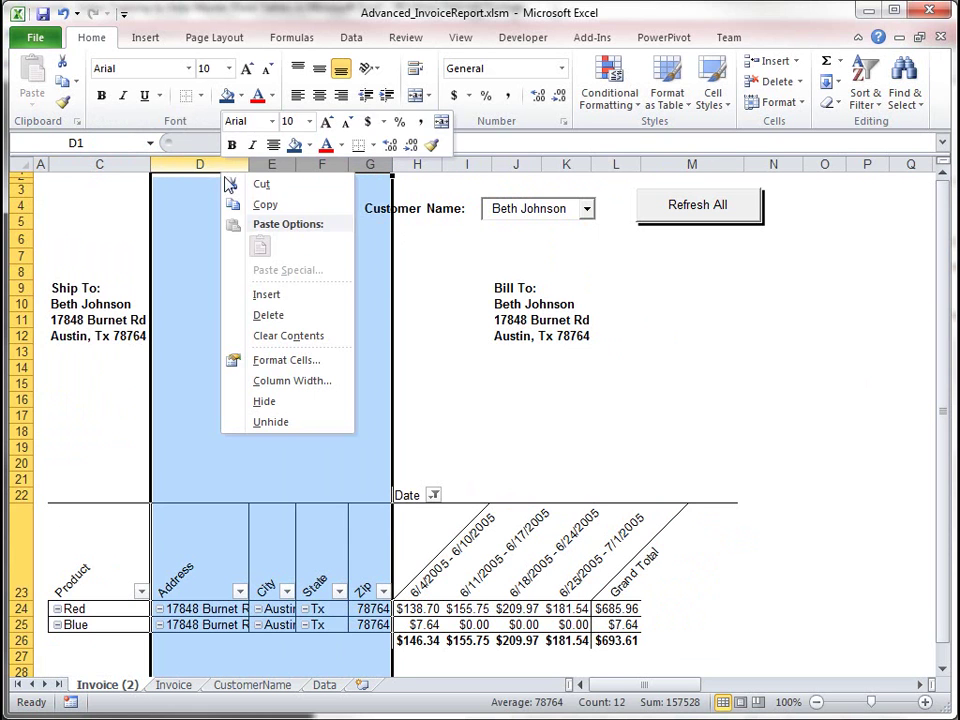
{"action": "left_click", "coordinate": [269, 399]}
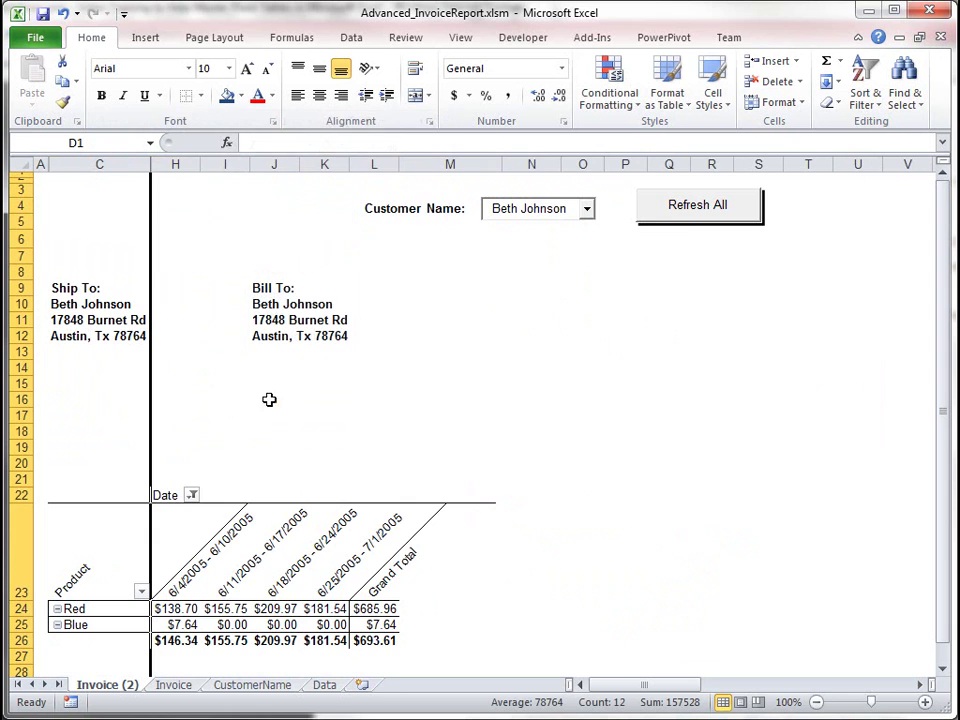
{"action": "left_click", "coordinate": [355, 431]}
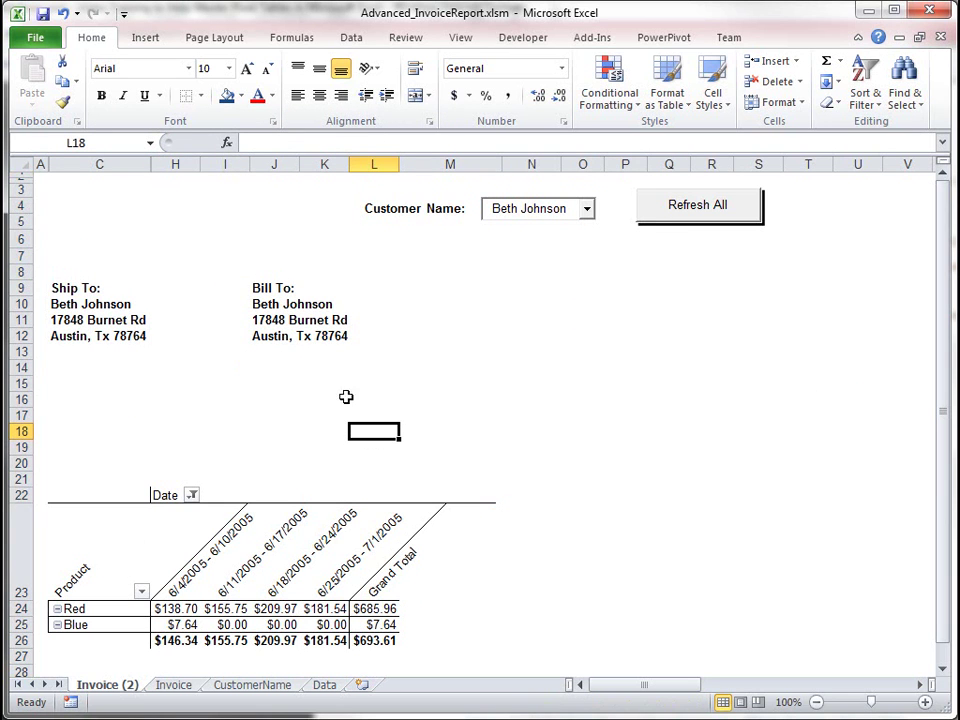
Step: Move the Bill To block from J9:J12 to N9:N12
{"action": "left_click_drag", "start_coordinate": [274, 286], "coordinate": [288, 327]}
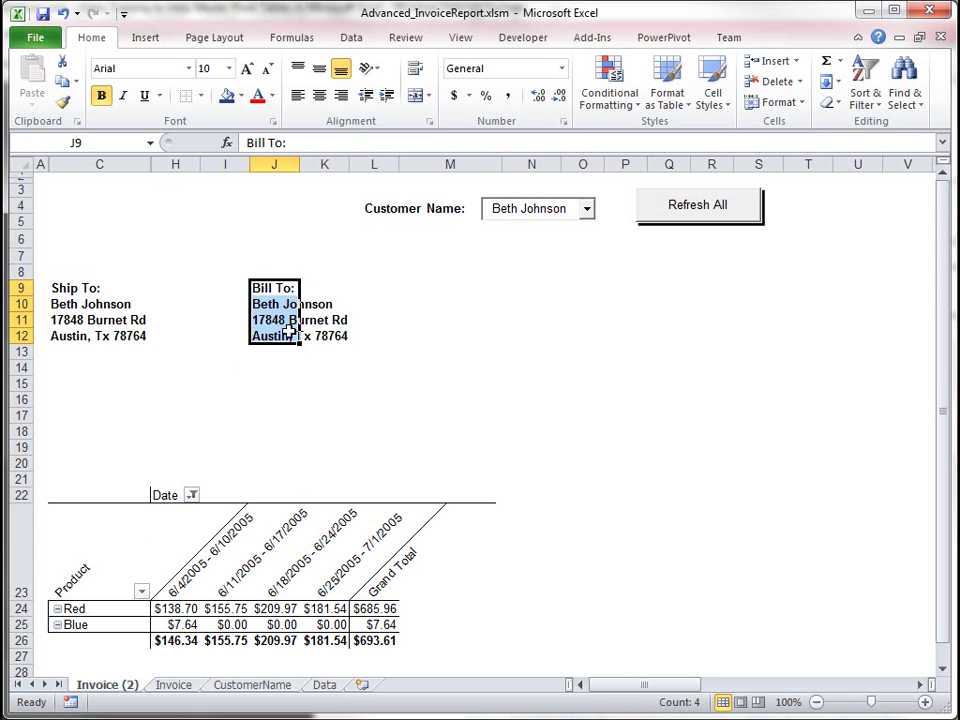
{"action": "key", "text": "ctrl+c"}
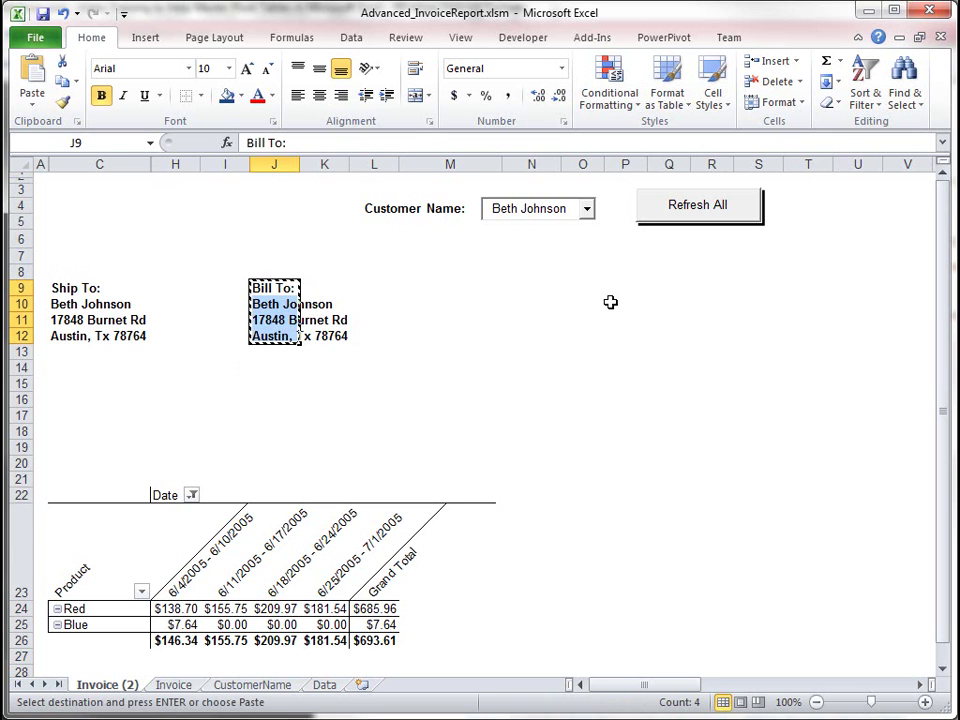
{"action": "left_click", "coordinate": [570, 287]}
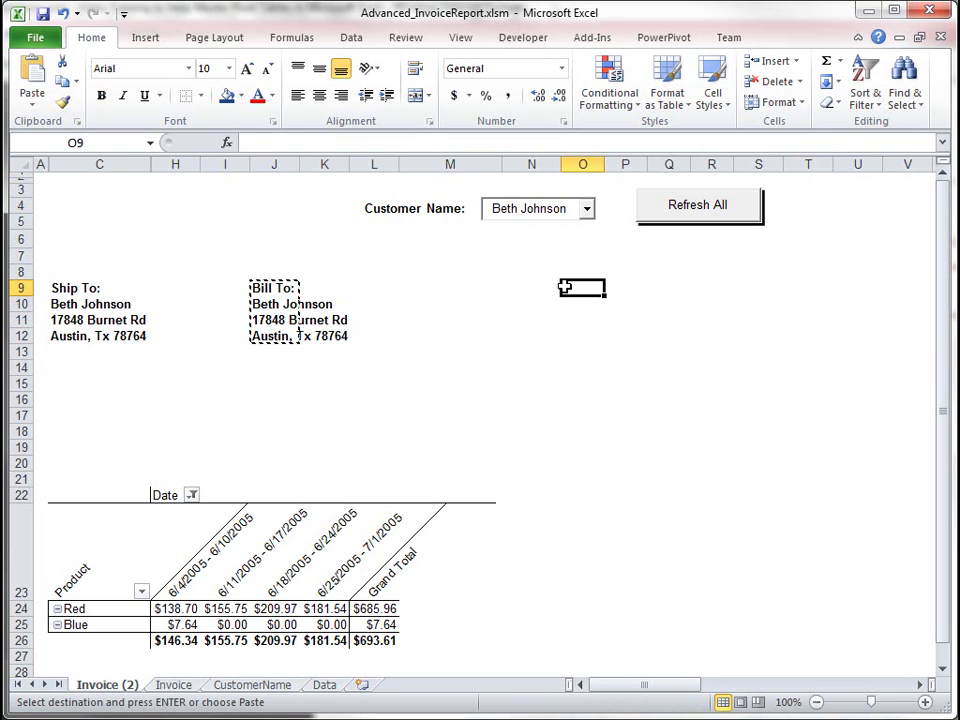
{"action": "left_click", "coordinate": [557, 287]}
{"action": "key", "text": "ctrl+v"}
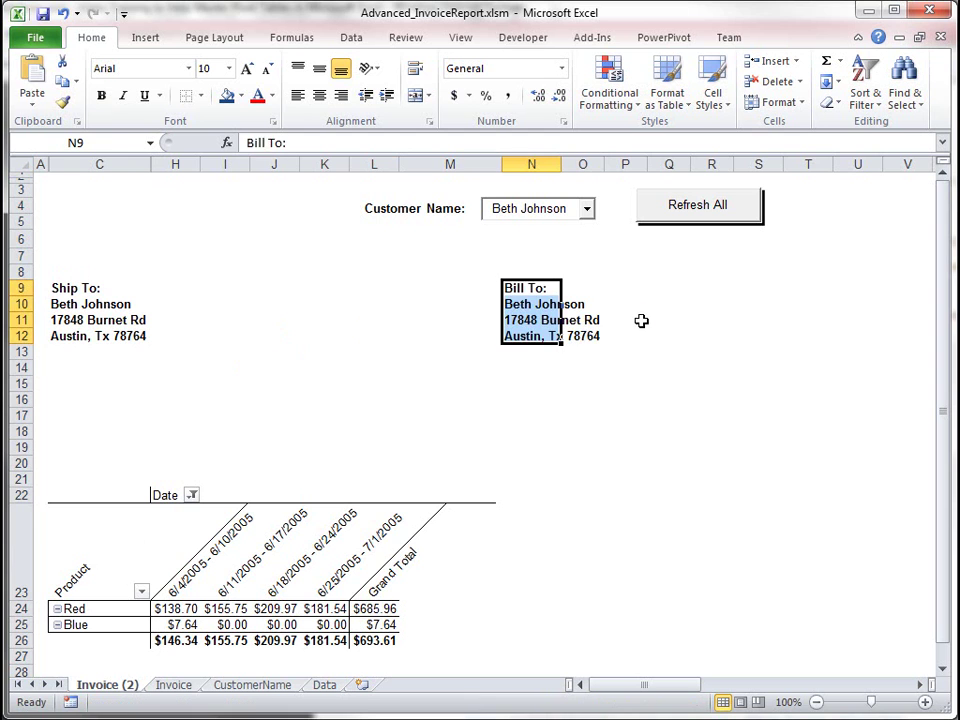
{"action": "left_click", "coordinate": [598, 399]}
Step: Apply outside borders around the Ship To block C9:H12 and the Bill To block N9:P12
{"action": "left_click_drag", "start_coordinate": [75, 287], "coordinate": [162, 336]}
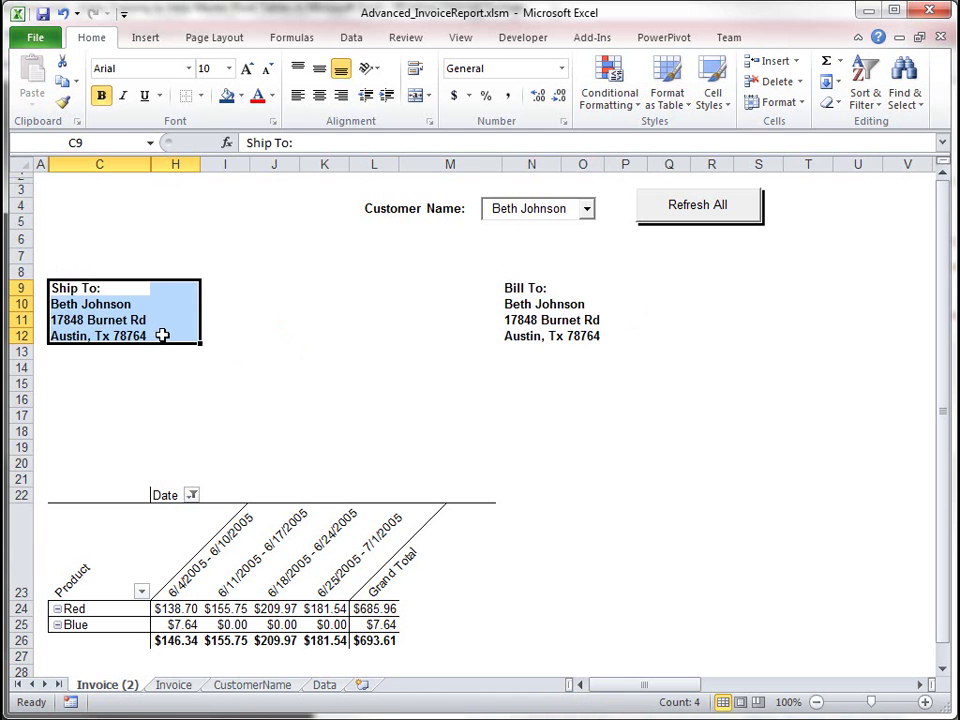
{"action": "left_click", "coordinate": [201, 95]}
{"action": "left_click", "coordinate": [230, 265]}
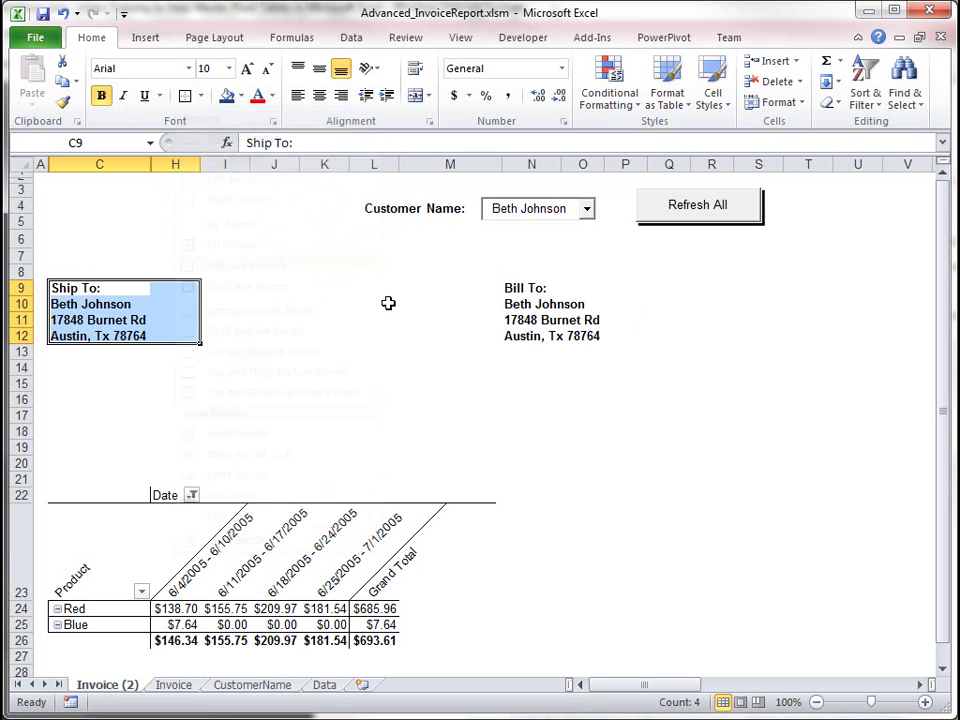
{"action": "left_click", "coordinate": [511, 288]}
{"action": "left_click_drag", "start_coordinate": [511, 288], "coordinate": [614, 336]}
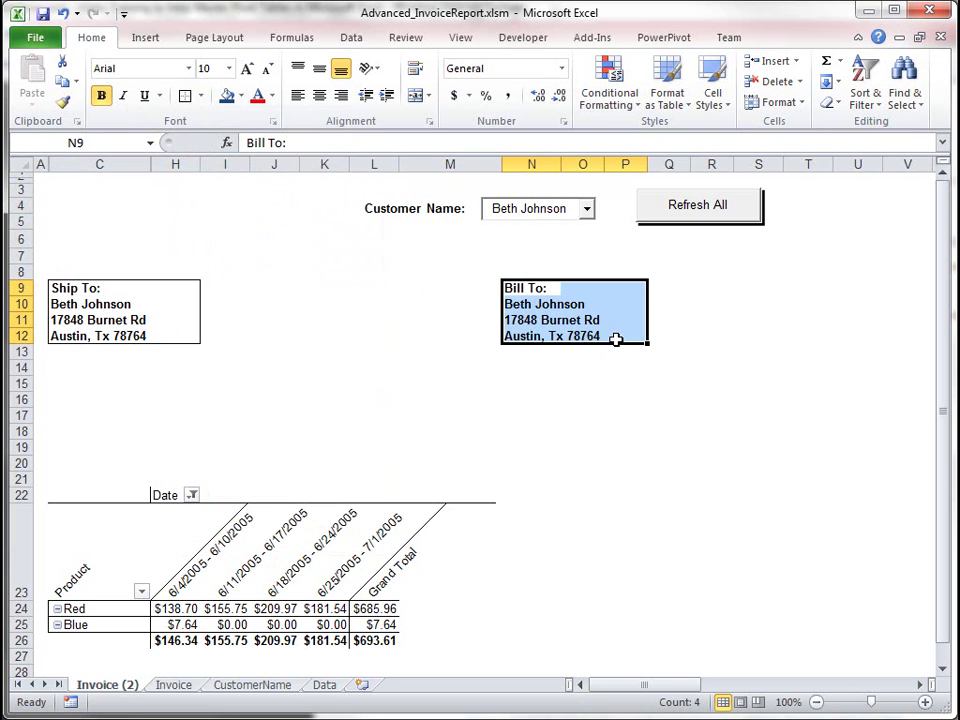
{"action": "left_click", "coordinate": [184, 97]}
{"action": "left_click", "coordinate": [318, 399]}
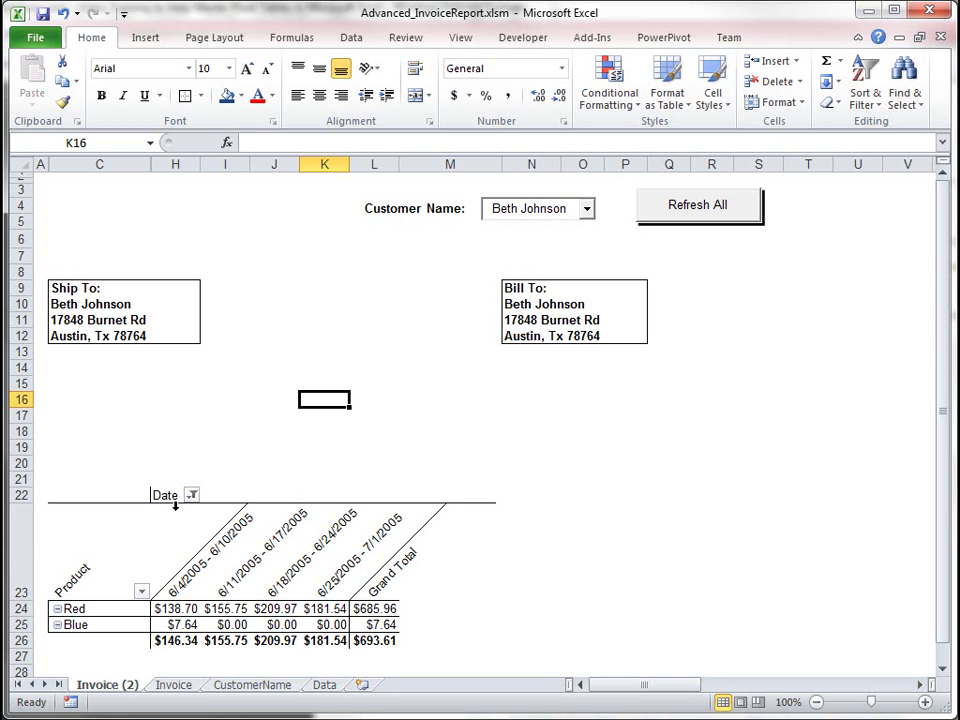
{"action": "left_click_drag", "start_coordinate": [20, 384], "coordinate": [16, 432]}
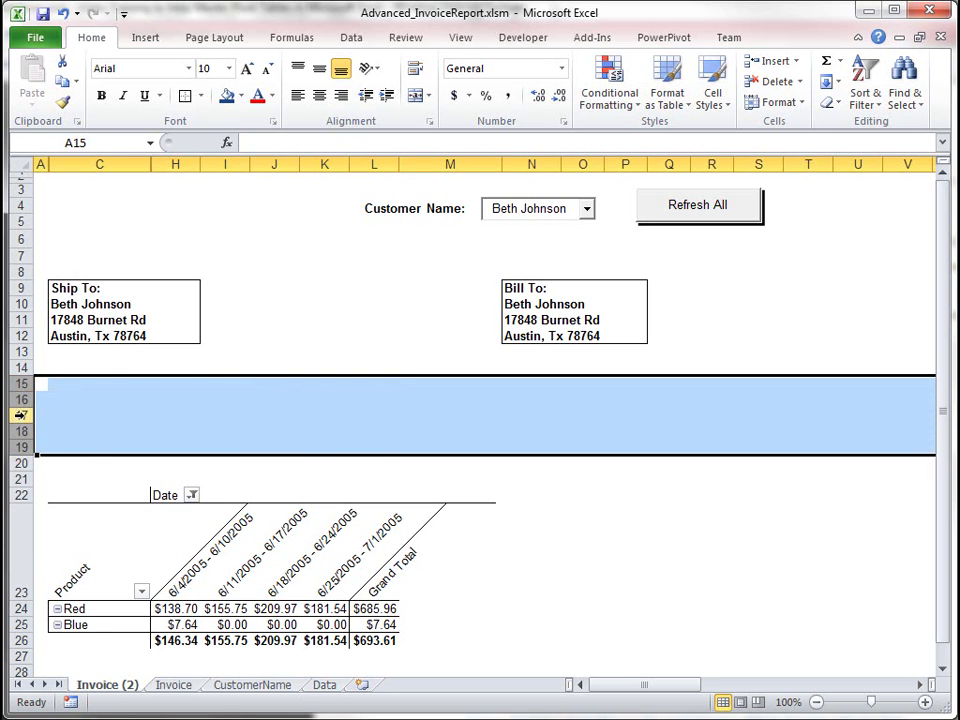
{"action": "right_click", "coordinate": [27, 414]}
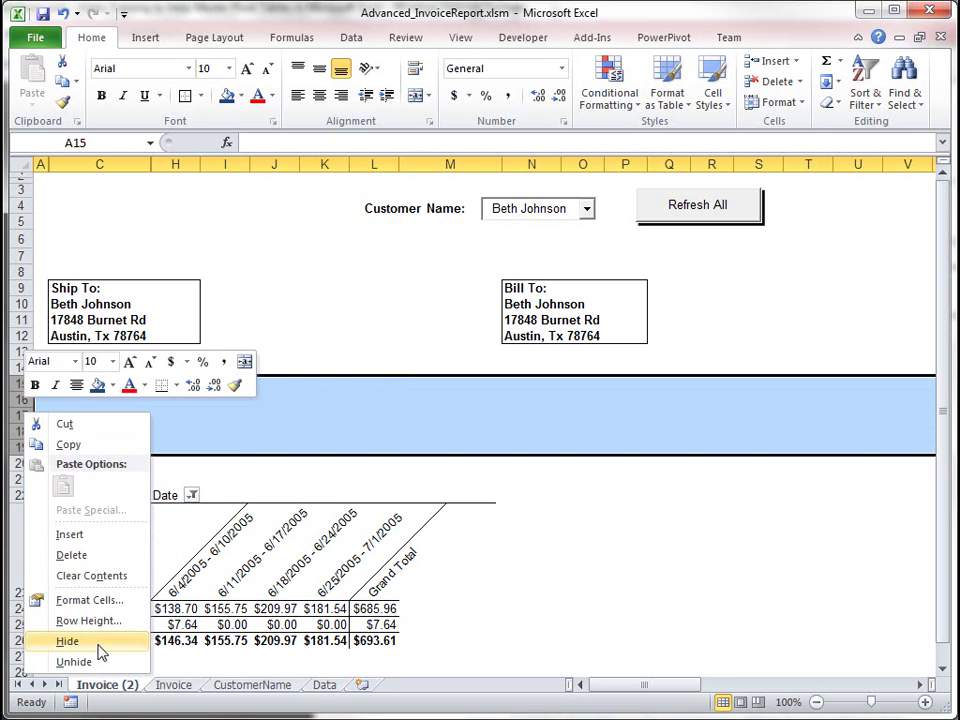
{"action": "key", "text": "Escape"}
{"action": "left_click", "coordinate": [527, 413]}
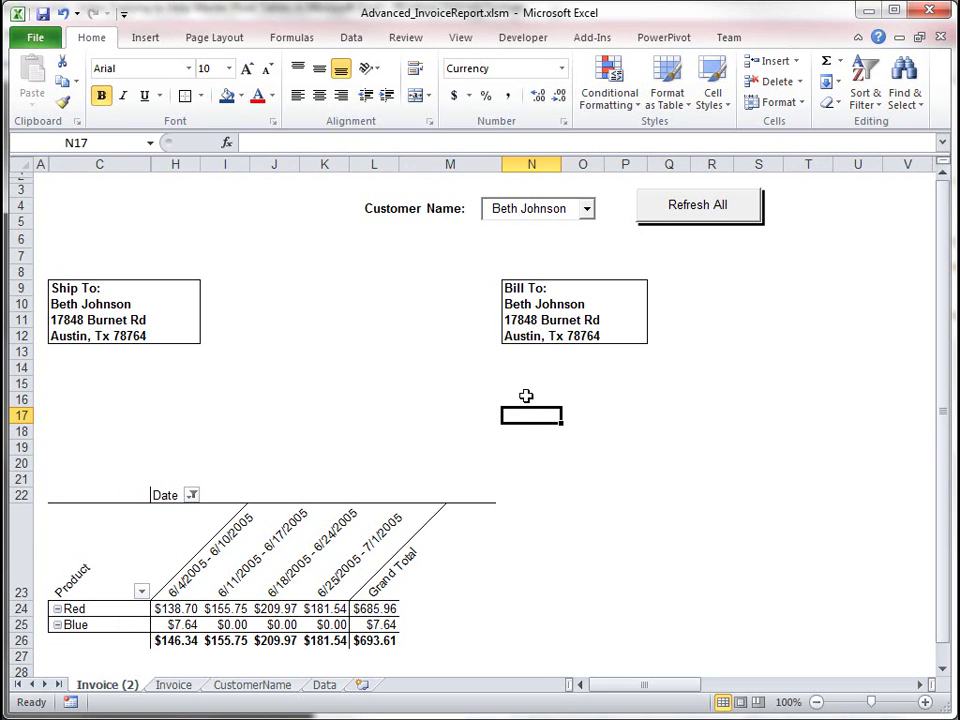
Step: Enter the label "Invoice Subtotal:" in cell N16, below the Bill To block
{"action": "left_click", "coordinate": [500, 397]}
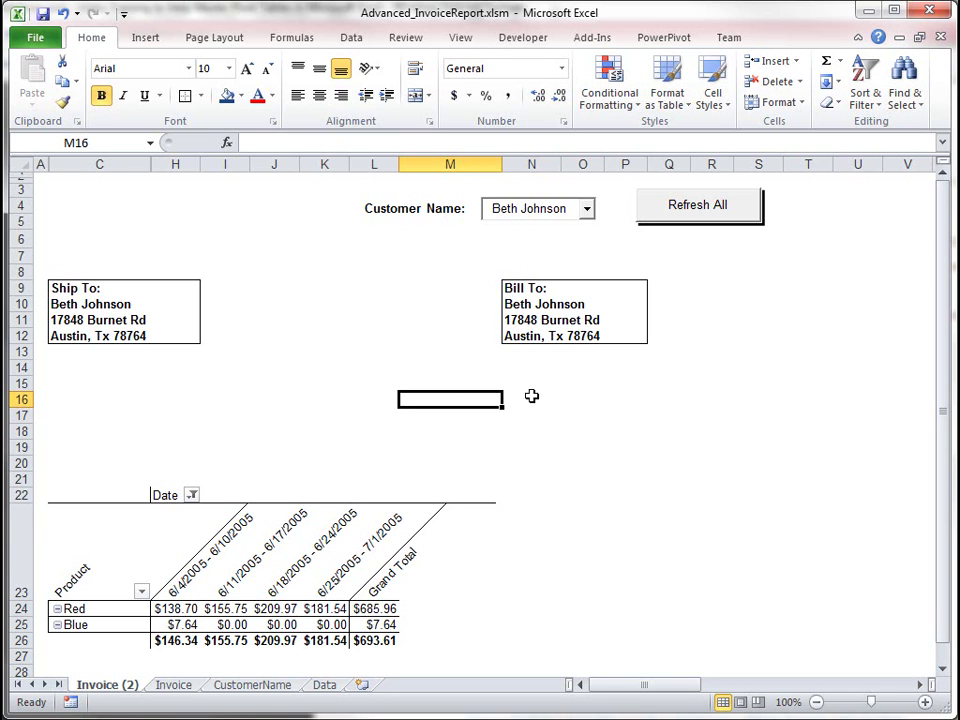
{"action": "left_click", "coordinate": [531, 396]}
{"action": "type", "text": "I"}
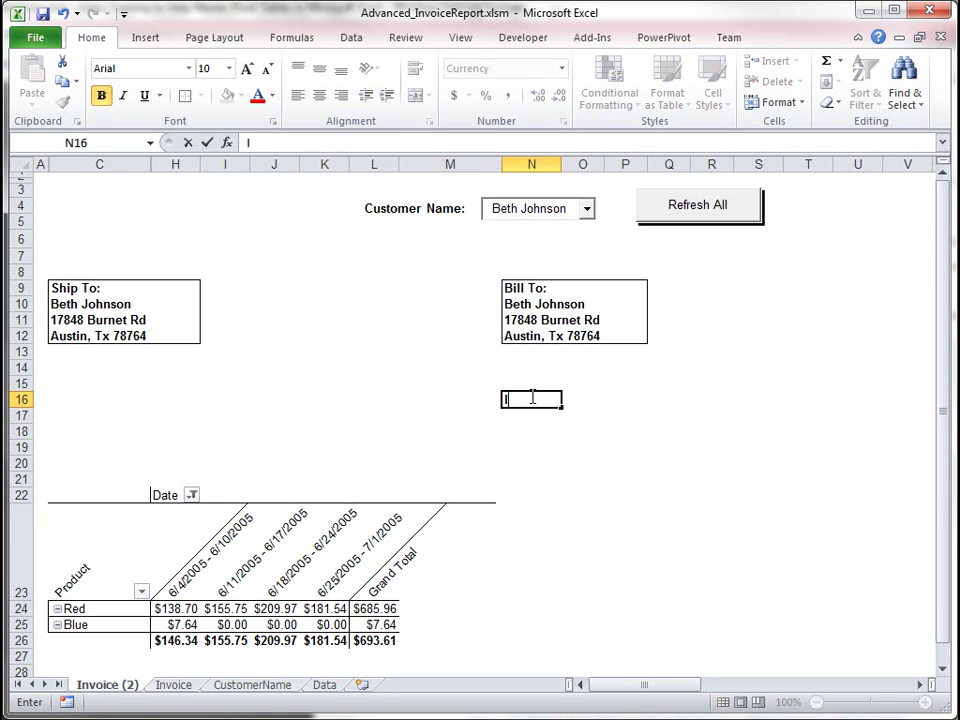
{"action": "type", "text": "nvoice Sub"}
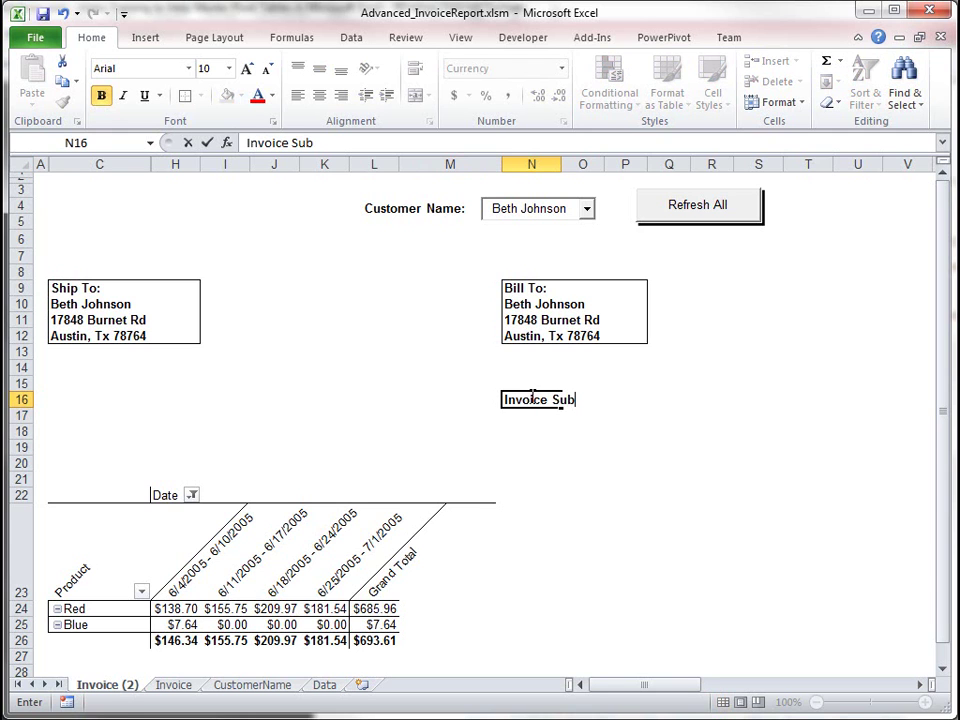
{"action": "type", "text": "total:"}
{"action": "key", "text": "Tab"}
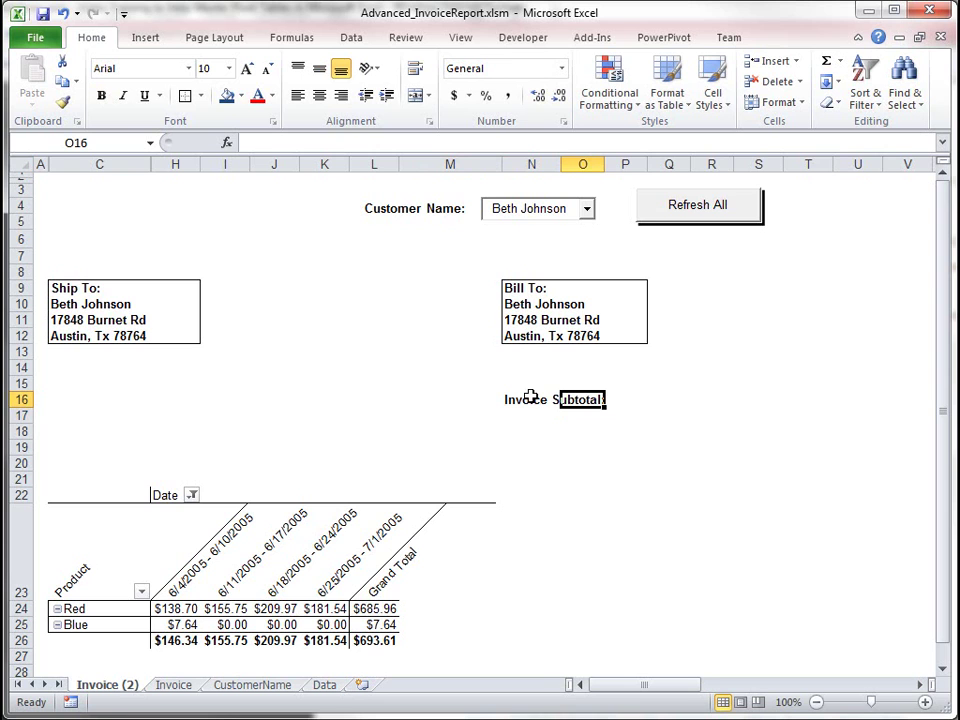
Step: Enter a formula in P16, beside the Invoice Subtotal label, that references the pivot table's overall Revenue grand total in L26
{"action": "left_click", "coordinate": [615, 400]}
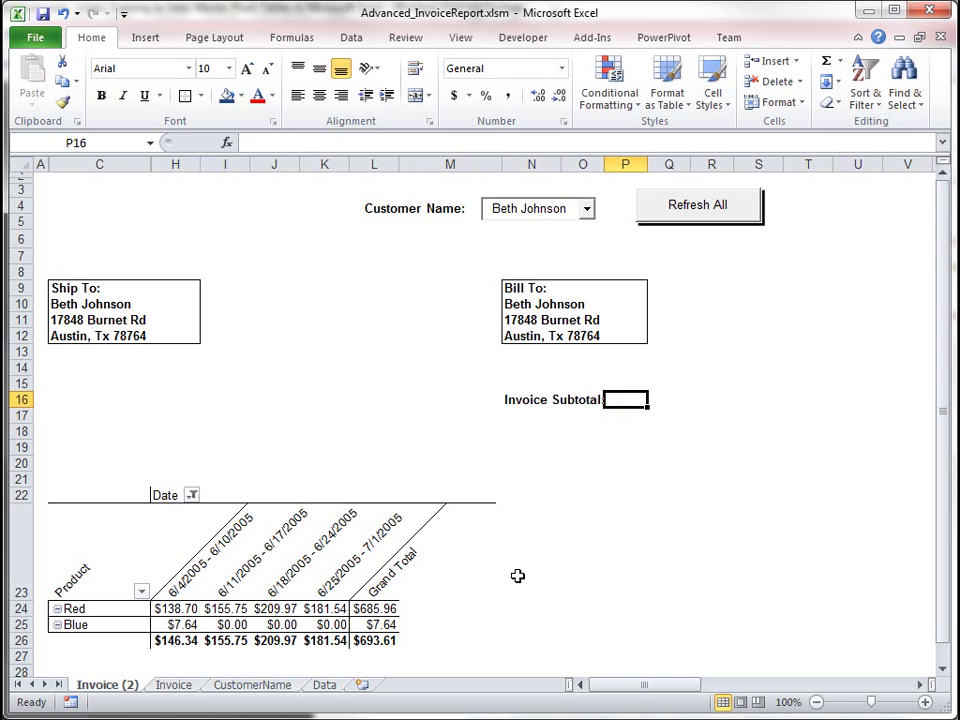
{"action": "type", "text": "="}
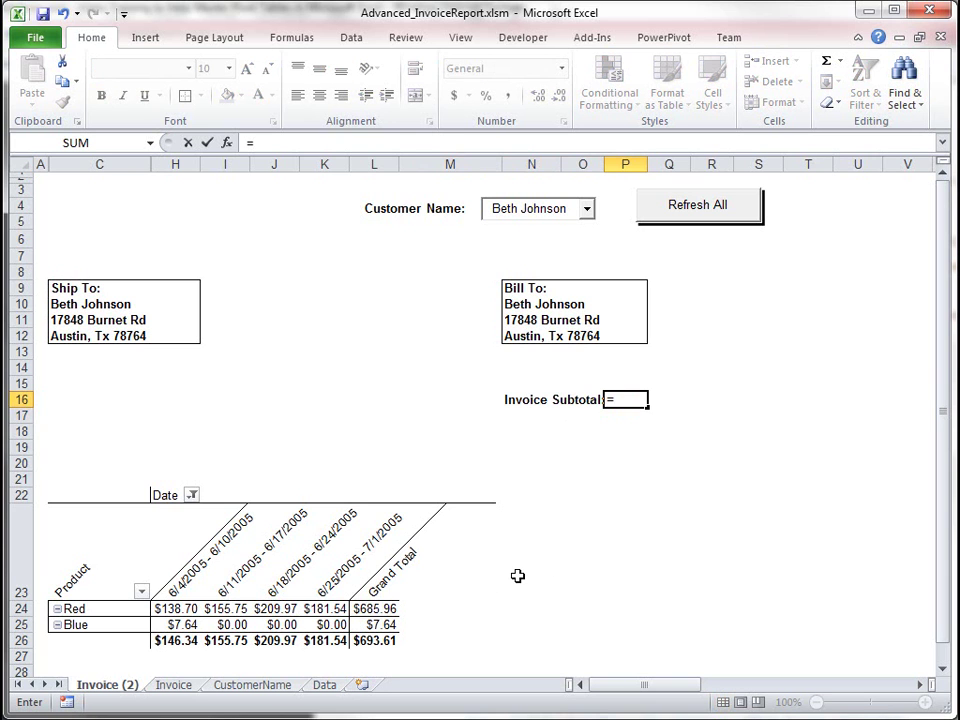
{"action": "left_click", "coordinate": [375, 640]}
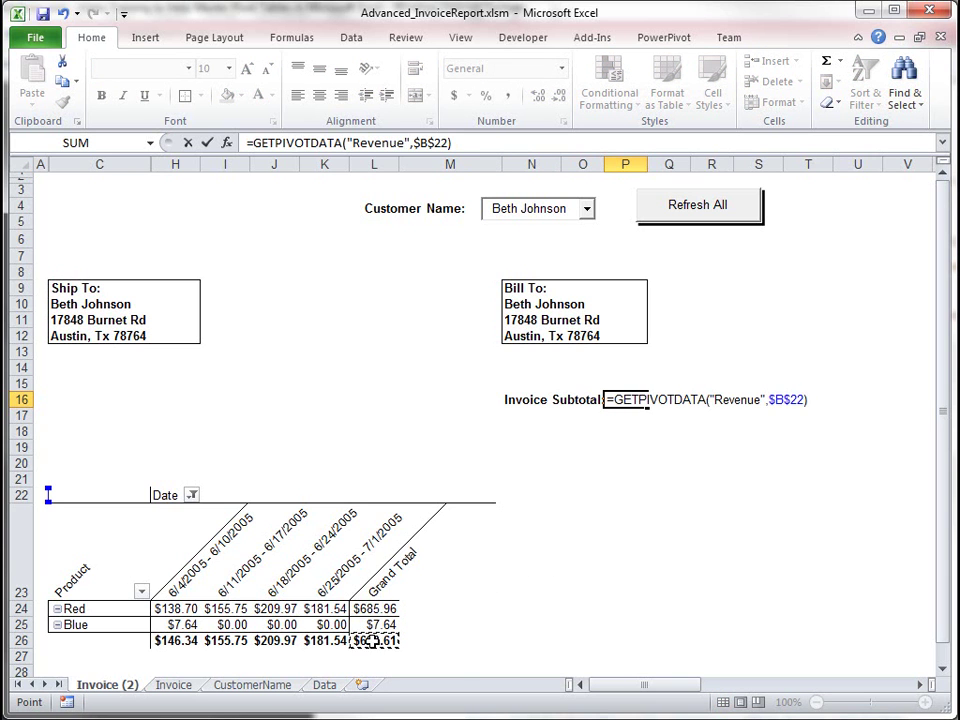
{"action": "key", "text": "Return"}
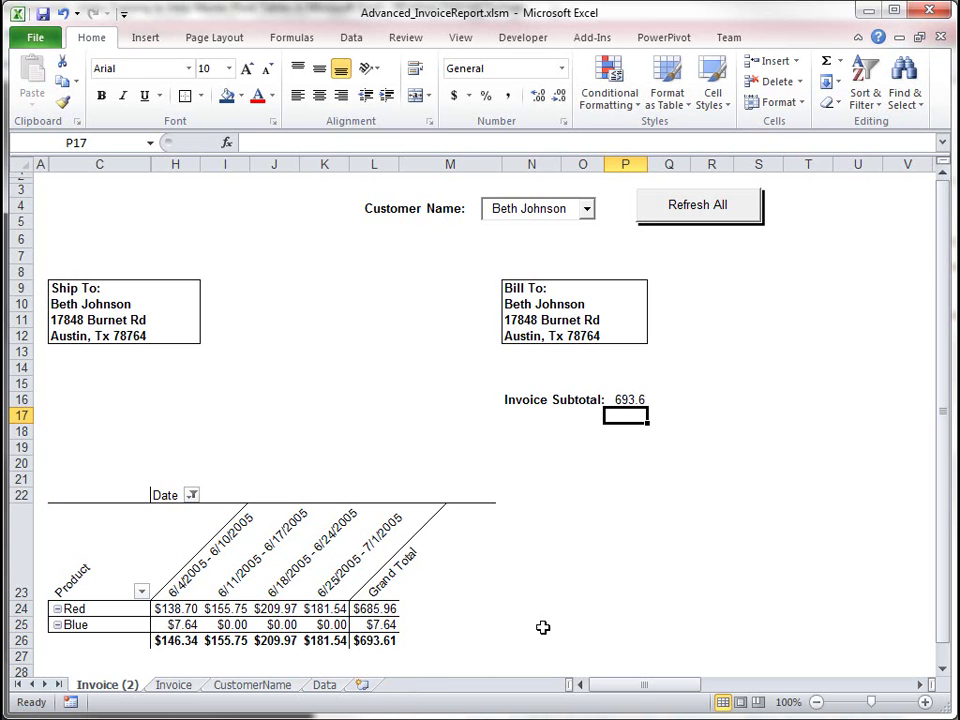
{"action": "left_click", "coordinate": [630, 399]}
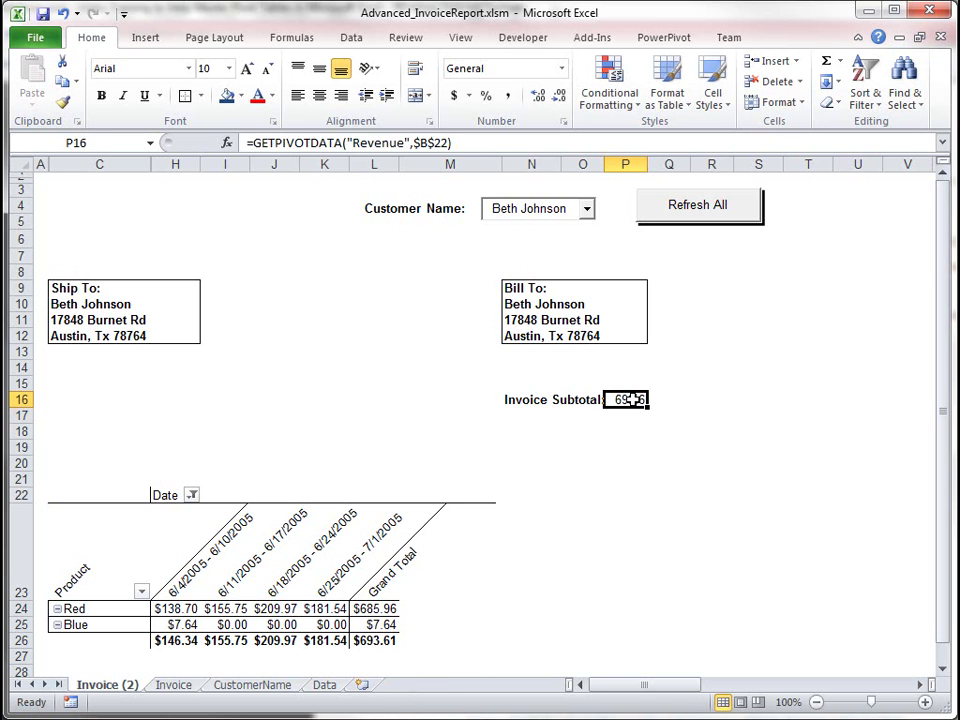
Step: Add the label "Tax:" in N17 and calculate tax in P17 as .0725 times the subtotal in P16
{"action": "left_click", "coordinate": [537, 418]}
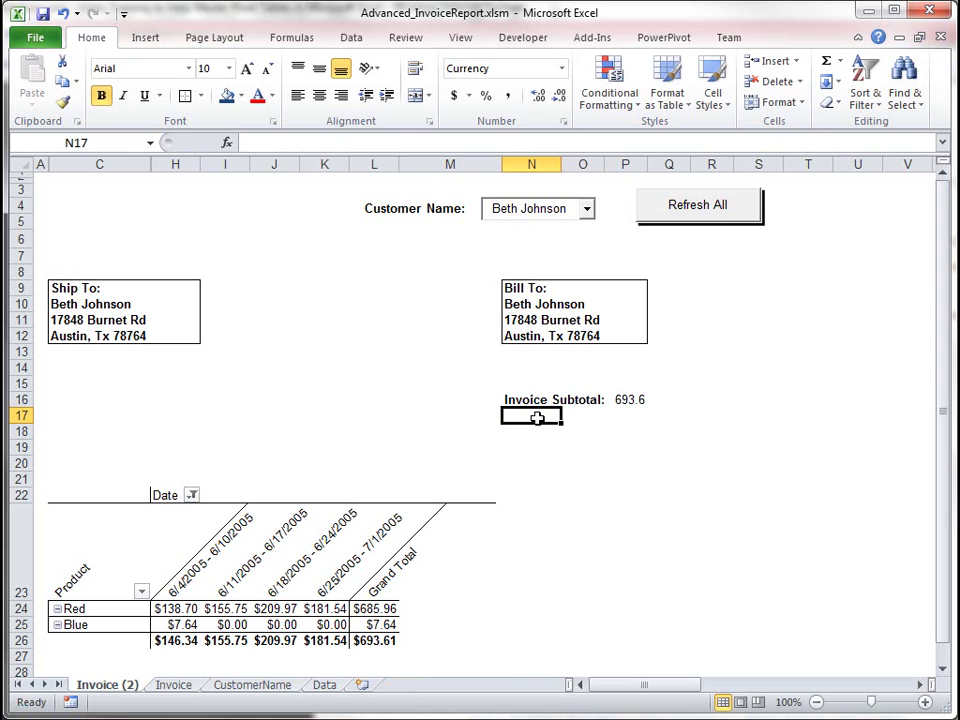
{"action": "type", "text": "Ta"}
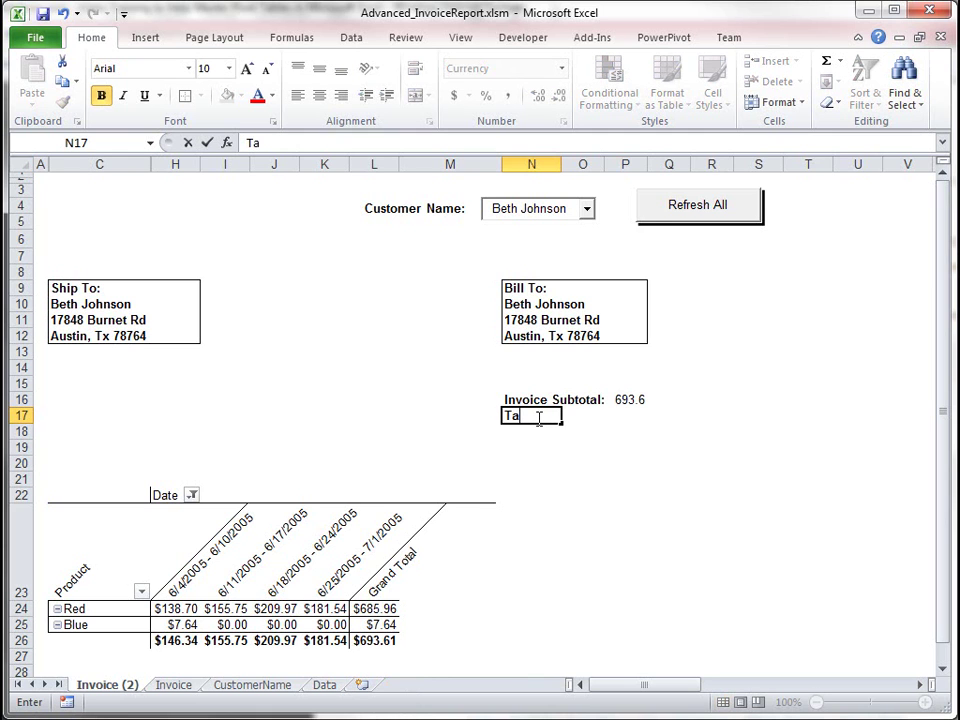
{"action": "type", "text": "x:"}
{"action": "key", "text": "Tab"}
{"action": "key", "text": "Tab"}
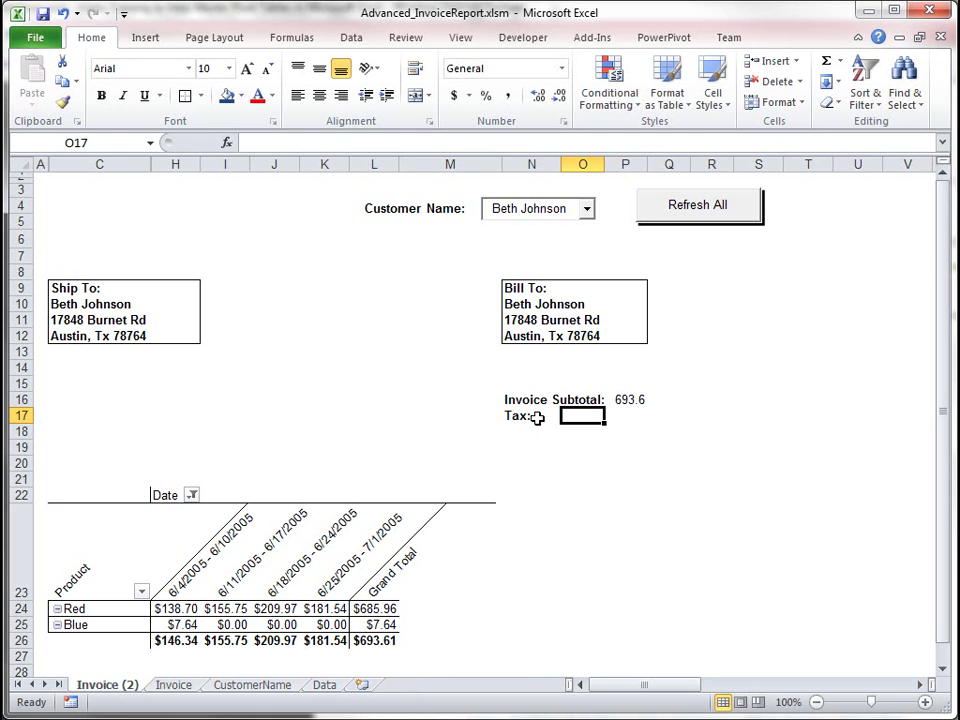
{"action": "type", "text": "="}
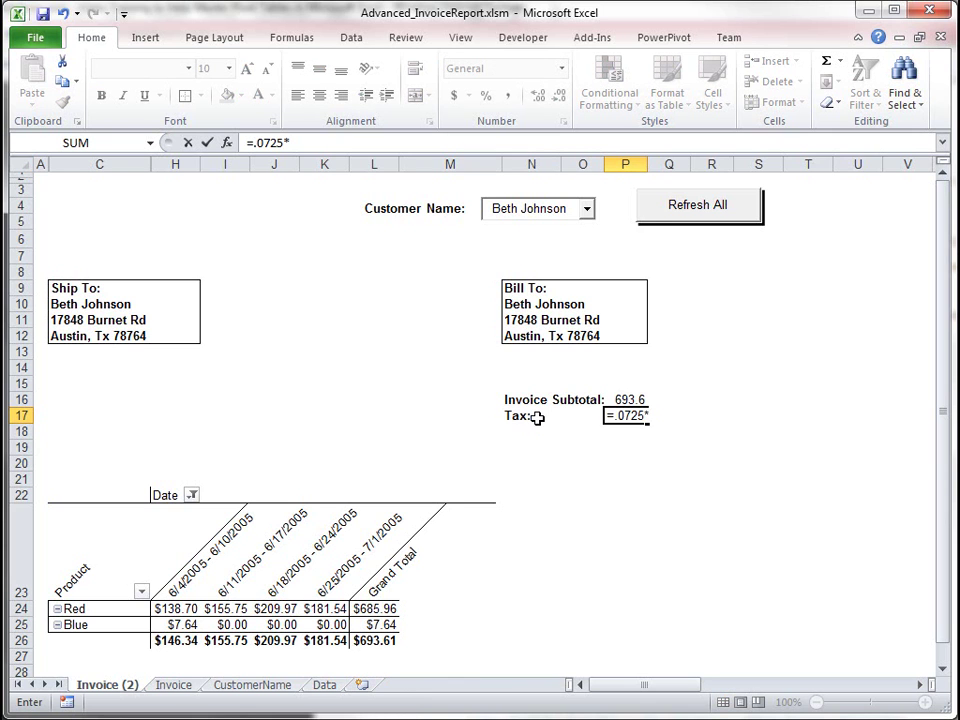
{"action": "type", "text": ".0725*"}
{"action": "left_click", "coordinate": [621, 399]}
{"action": "key", "text": "Return"}
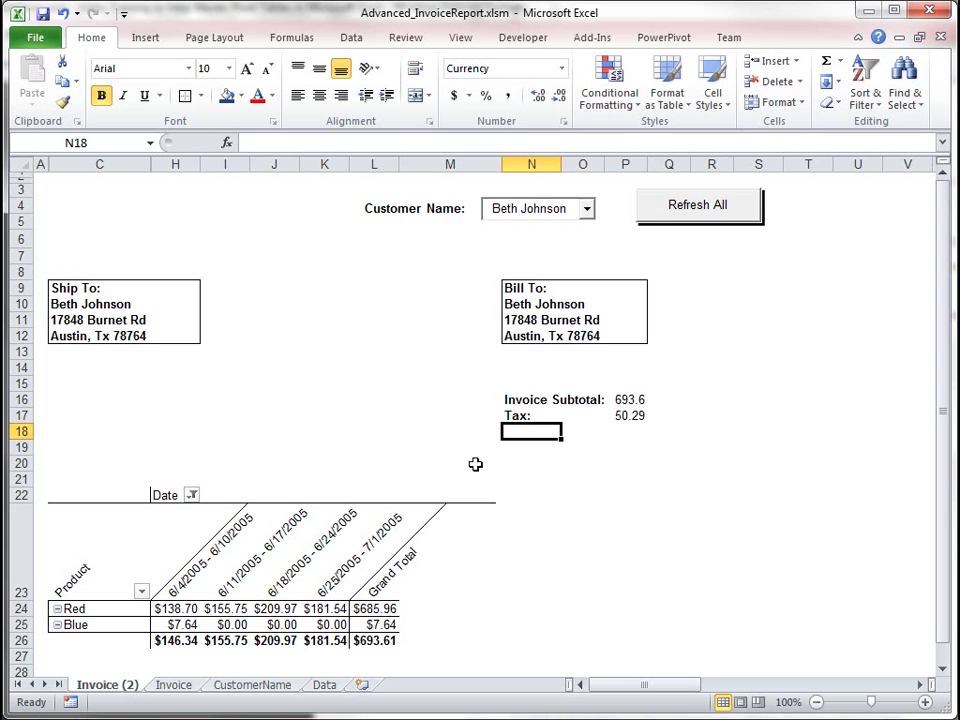
Step: Add the label "Invoice Total" in N18 and sum the subtotal P16 and tax P17 in P18
{"action": "type", "text": "Invo"}
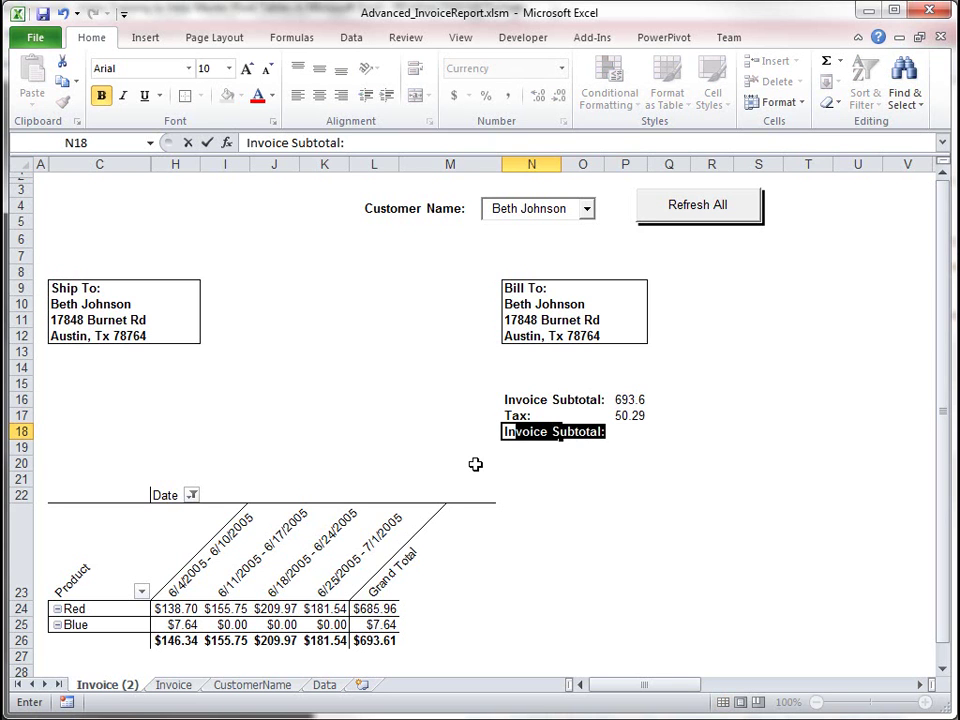
{"action": "type", "text": "ice Total"}
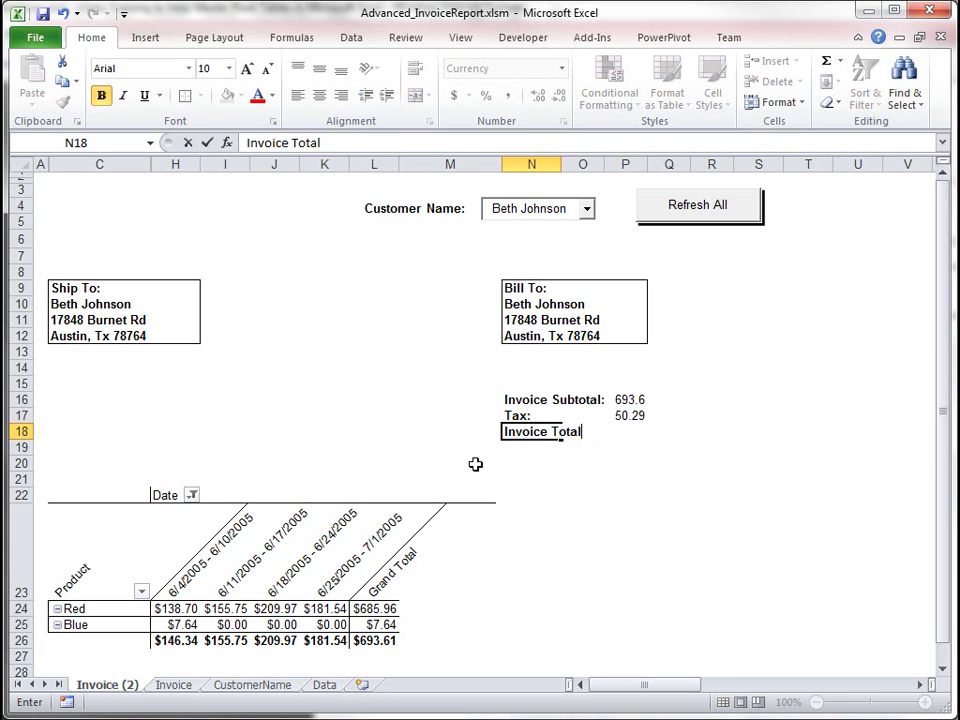
{"action": "key", "text": "Tab"}
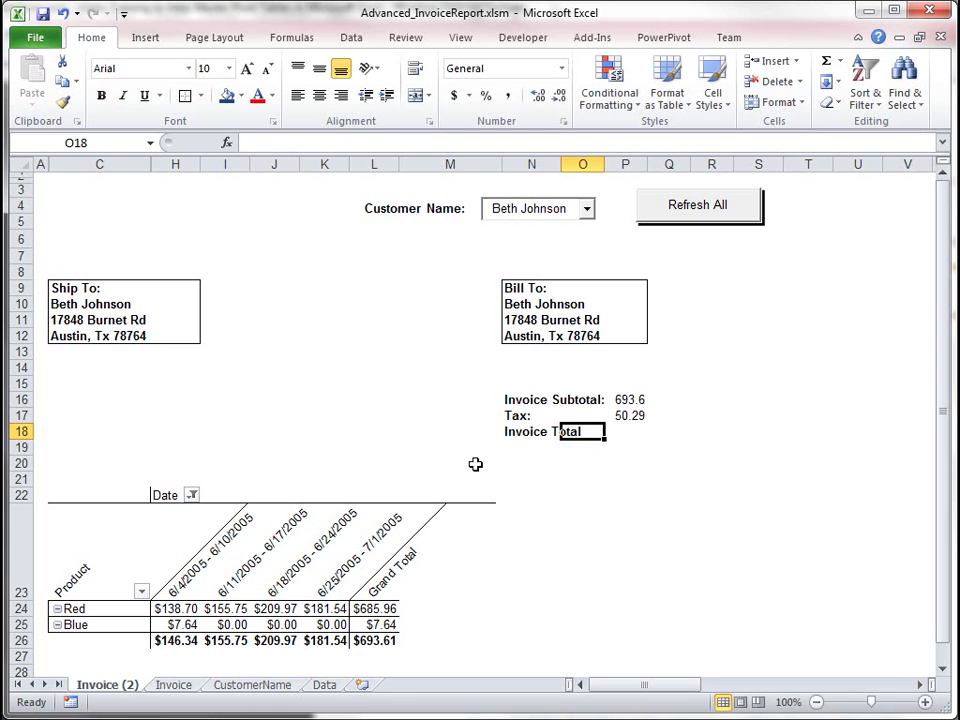
{"action": "key", "text": "Tab"}
{"action": "type", "text": "="}
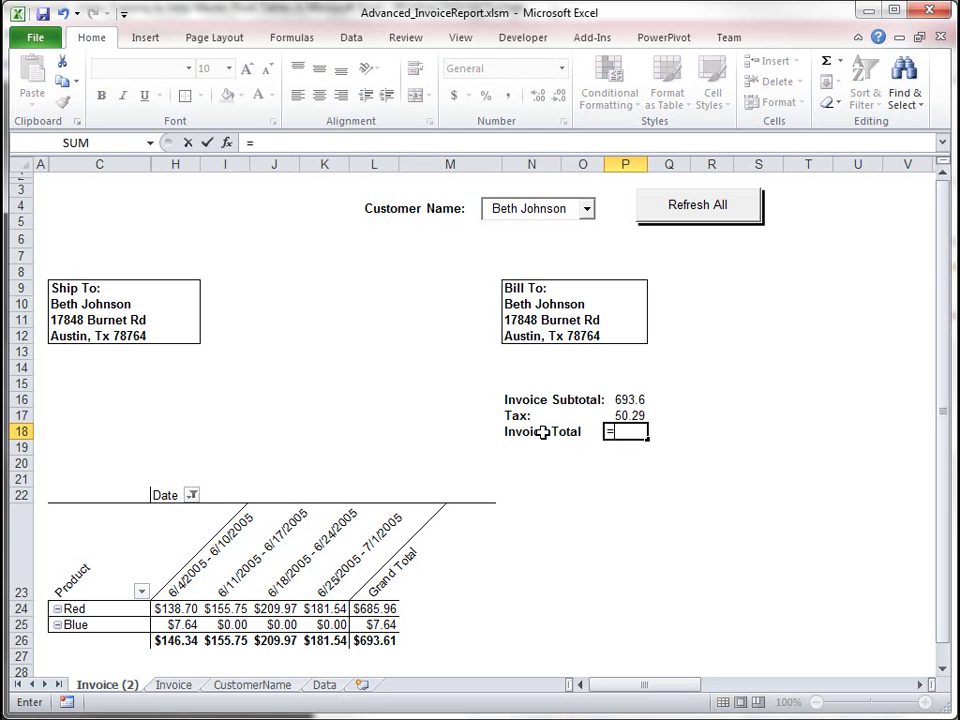
{"action": "left_click", "coordinate": [630, 399]}
{"action": "type", "text": "+"}
{"action": "left_click", "coordinate": [624, 415]}
{"action": "key", "text": "Return"}
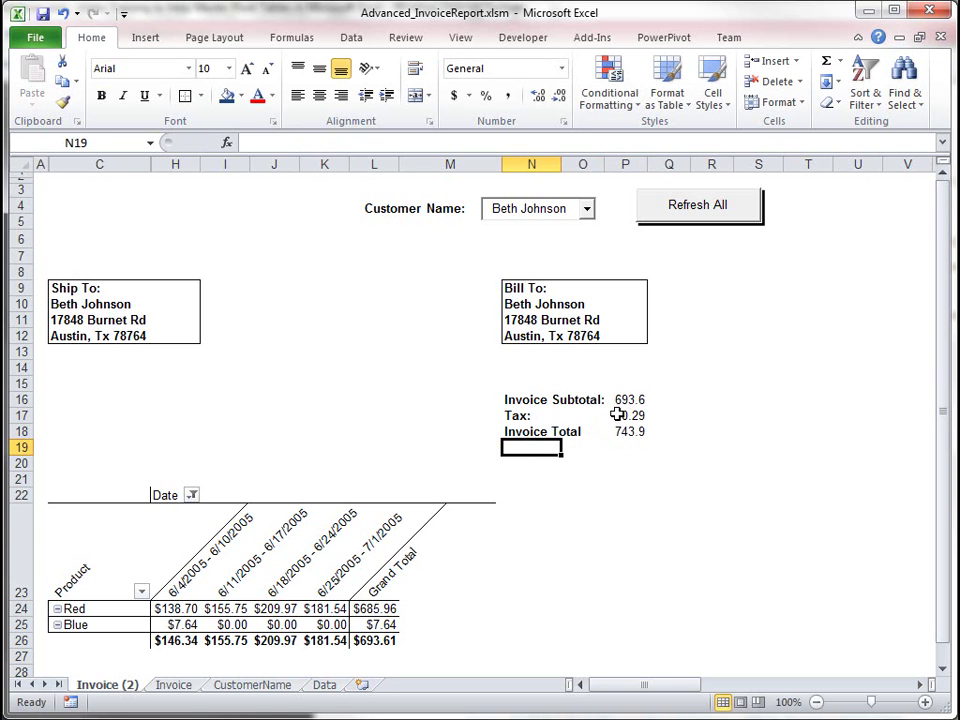
Step: Apply the dollar Accounting format to the invoice amounts P16:P18 and autofit column P to their width
{"action": "left_click_drag", "start_coordinate": [628, 396], "coordinate": [638, 431]}
{"action": "left_click", "coordinate": [455, 96]}
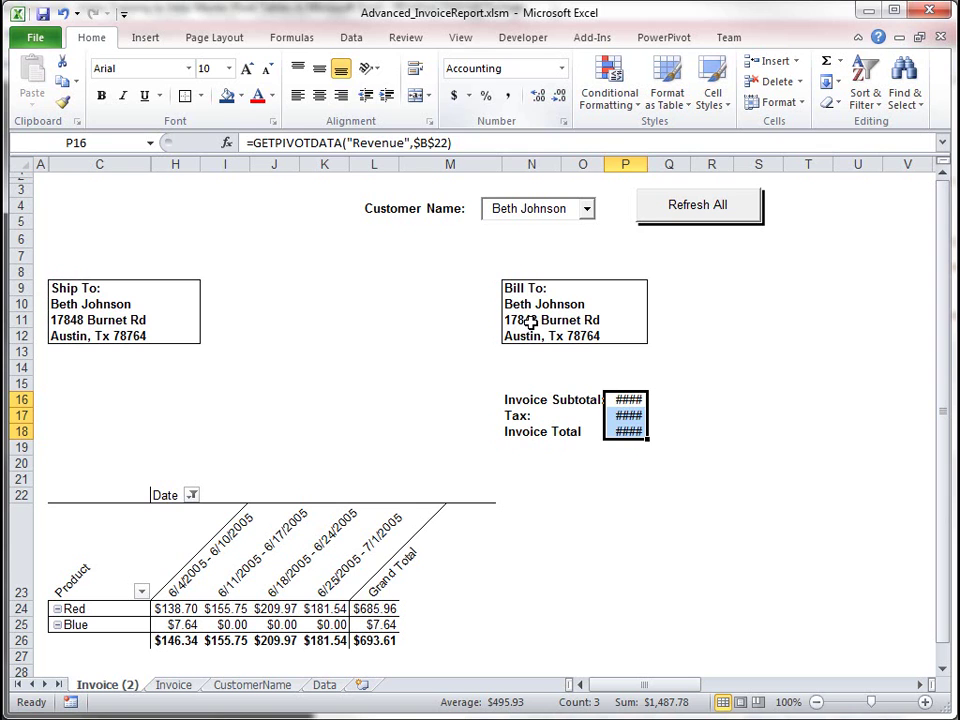
{"action": "double_click", "coordinate": [647, 164]}
{"action": "left_click", "coordinate": [636, 563]}
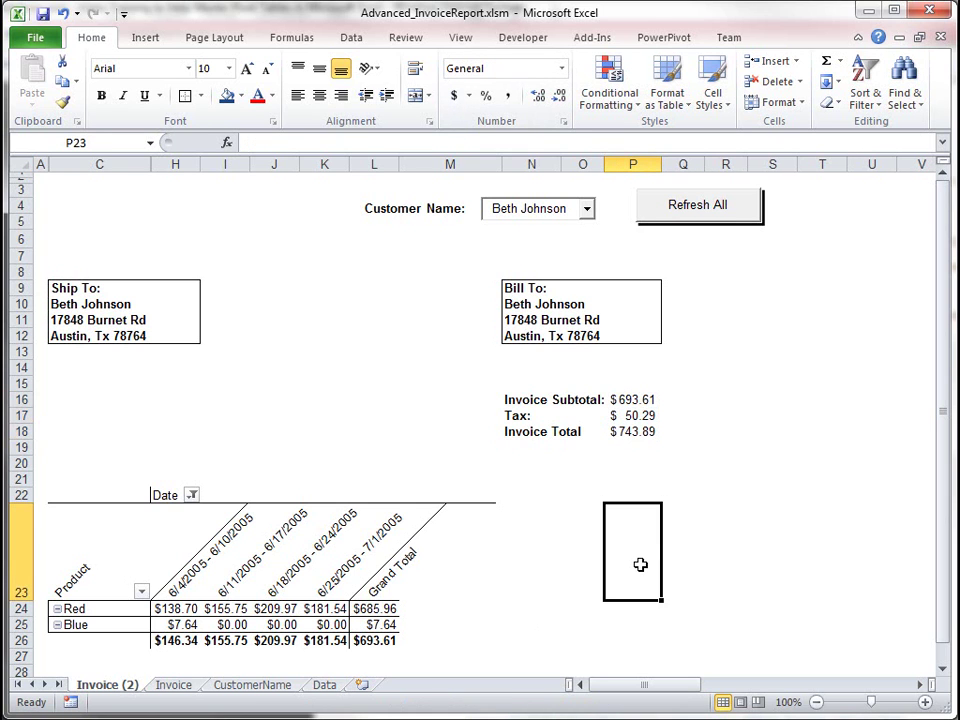
Step: Remove the trailing colons from the Tax label in N17 and the Invoice Subtotal label in N16
{"action": "left_click", "coordinate": [557, 418]}
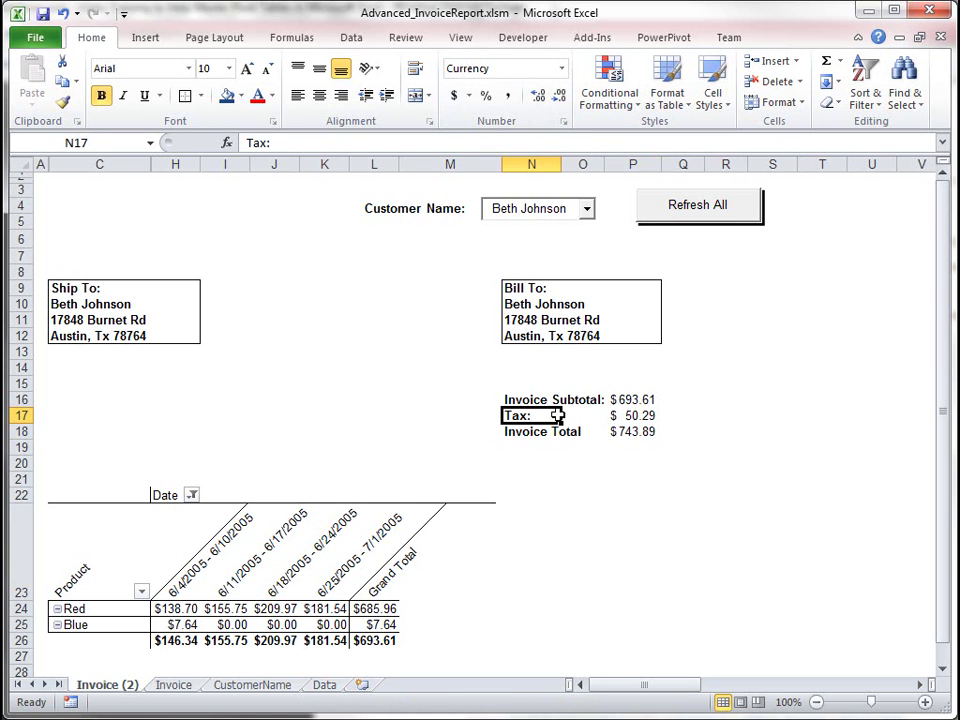
{"action": "left_click", "coordinate": [291, 145]}
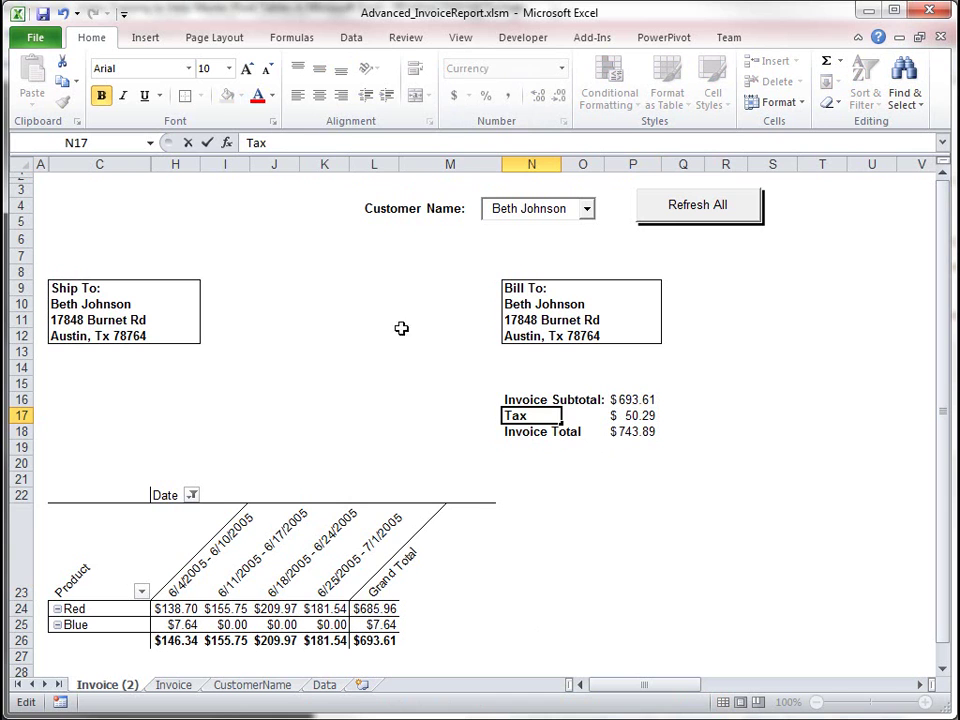
{"action": "left_click", "coordinate": [529, 400]}
{"action": "left_click", "coordinate": [357, 142]}
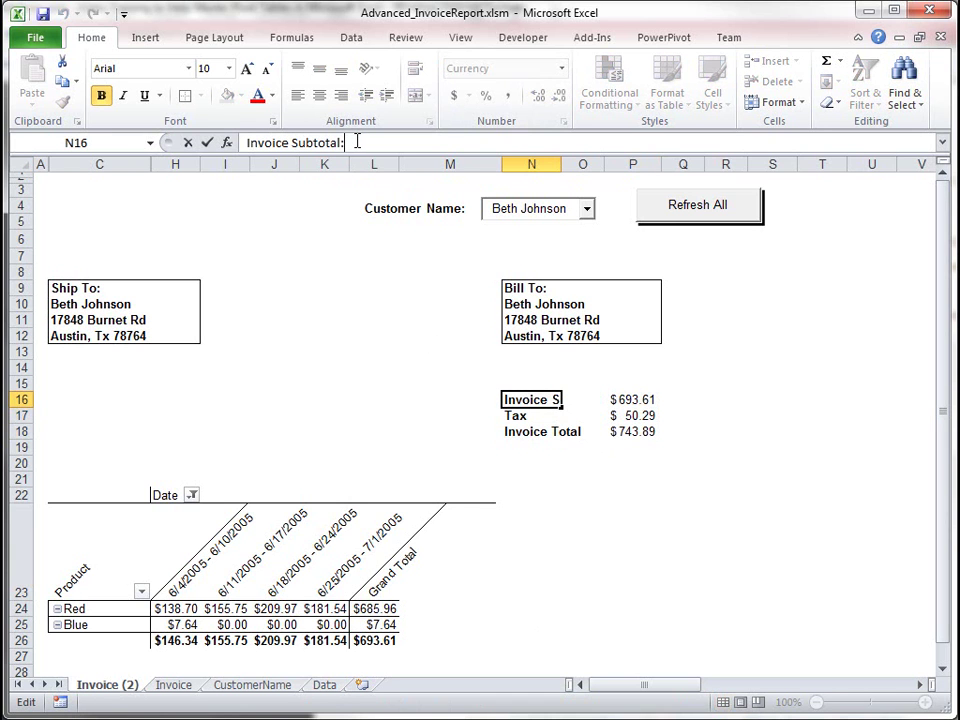
{"action": "key", "text": "BackSpace"}
{"action": "key", "text": "Return"}
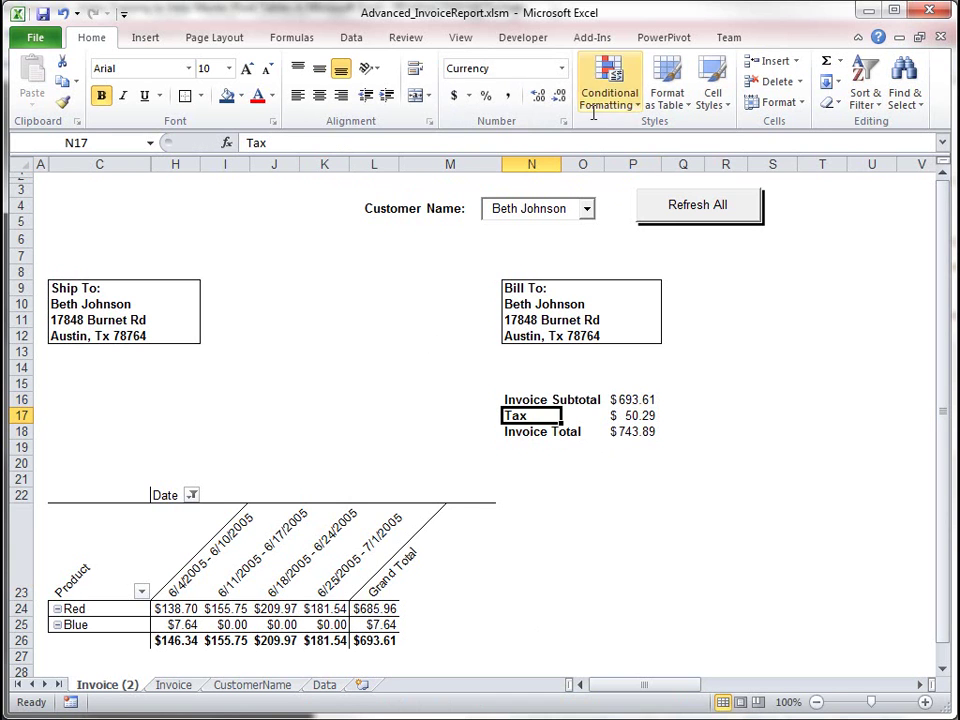
{"action": "left_click", "coordinate": [620, 503]}
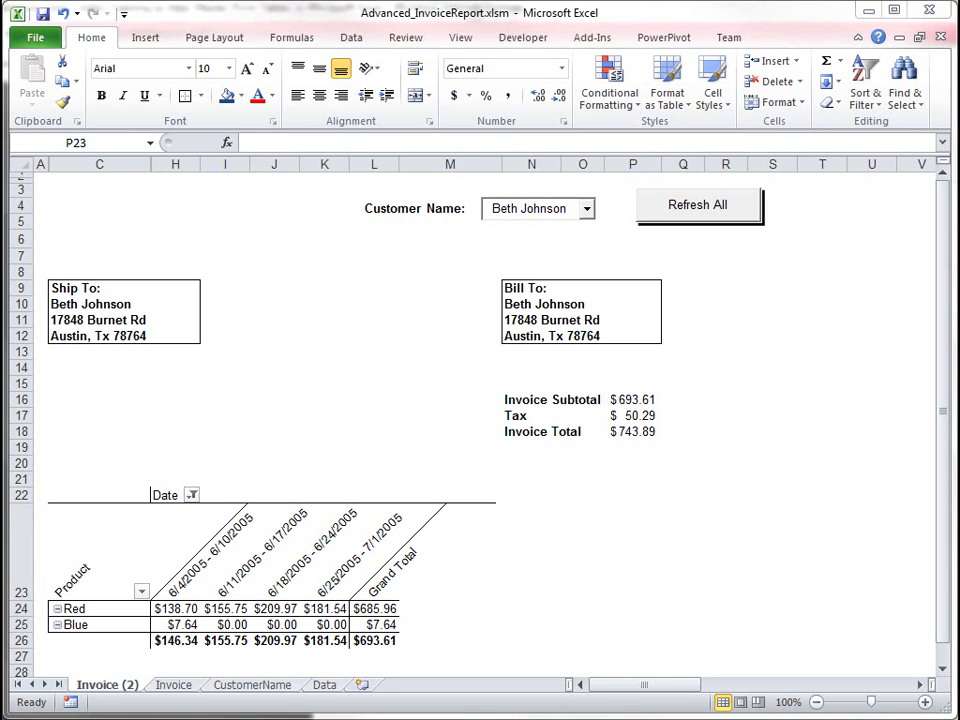
Step: Insert a text box above the Ship To block with "Mike and Ike's Lemonade Inc." and the company's address, sized to fit three lines
{"action": "left_click", "coordinate": [105, 218]}
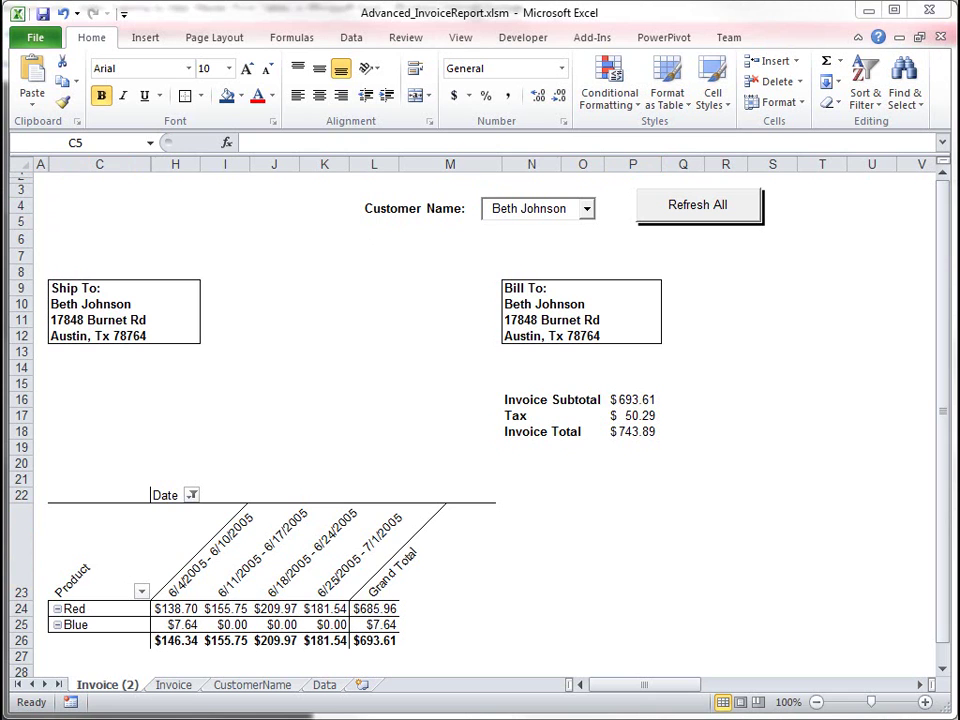
{"action": "left_click", "coordinate": [146, 219]}
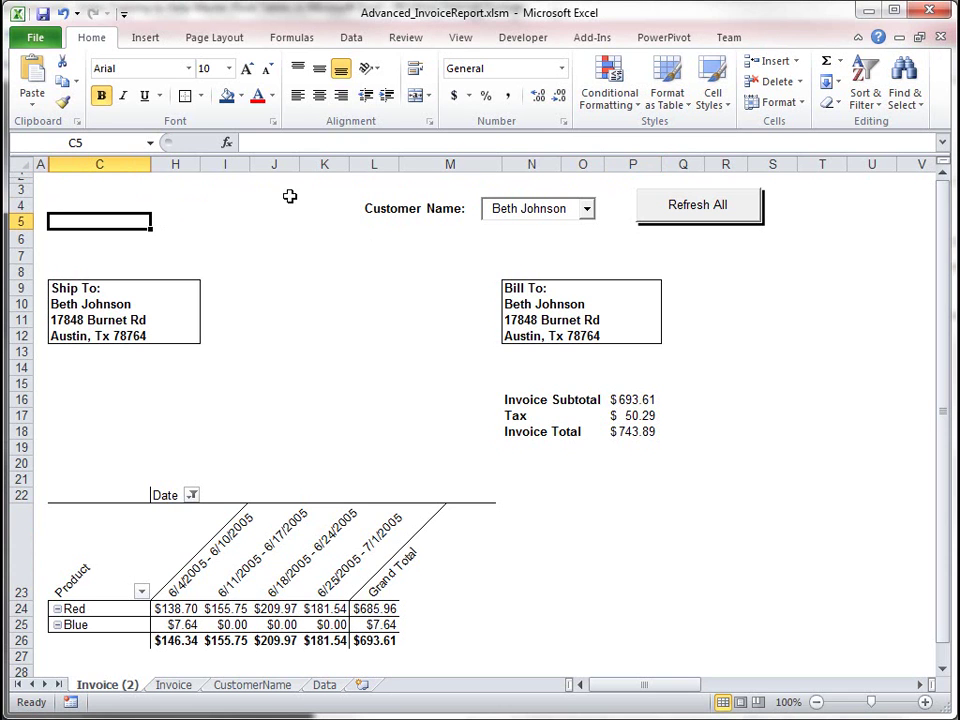
{"action": "left_click", "coordinate": [148, 37]}
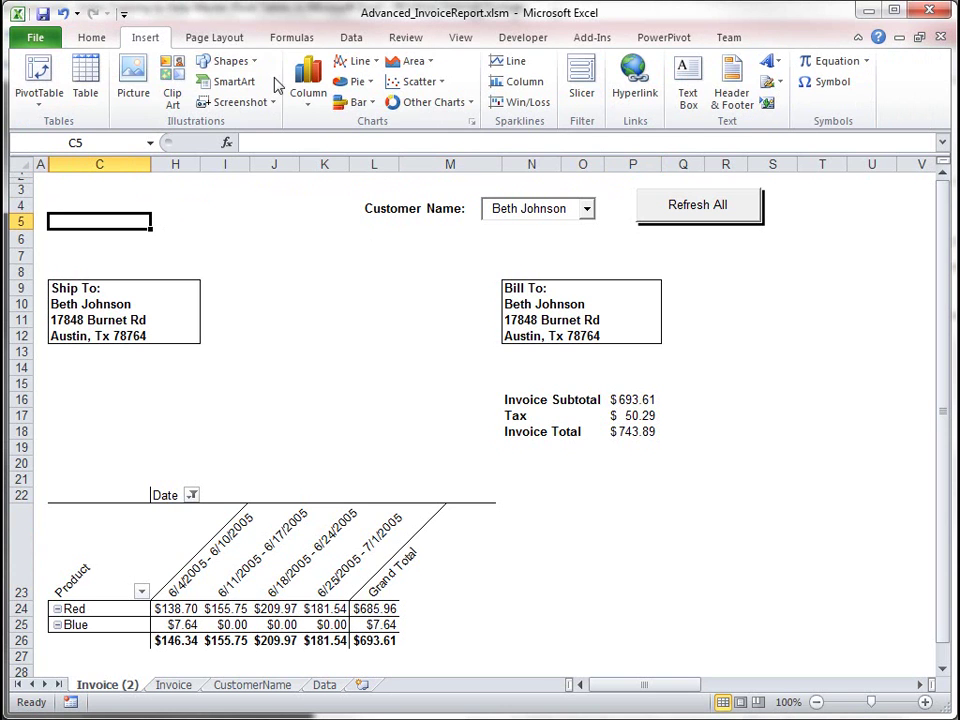
{"action": "left_click", "coordinate": [689, 92]}
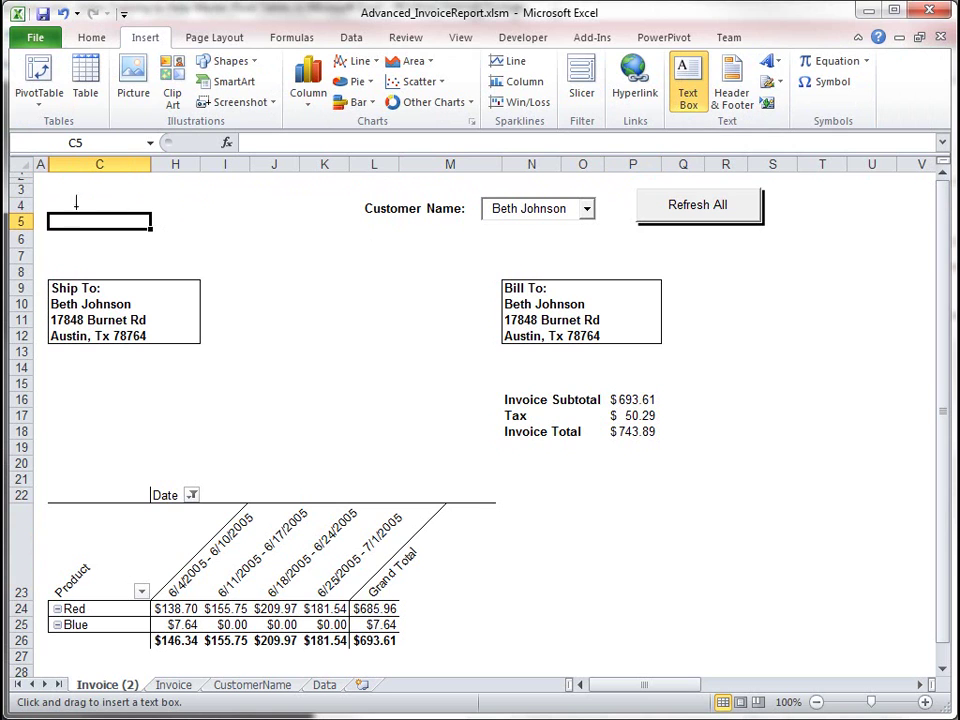
{"action": "mouse_move", "coordinate": [50, 203]}
{"action": "left_mouse_down"}
{"action": "mouse_move", "coordinate": [77, 229]}
{"action": "mouse_move", "coordinate": [250, 264]}
{"action": "mouse_move", "coordinate": [229, 262]}
{"action": "left_mouse_up"}
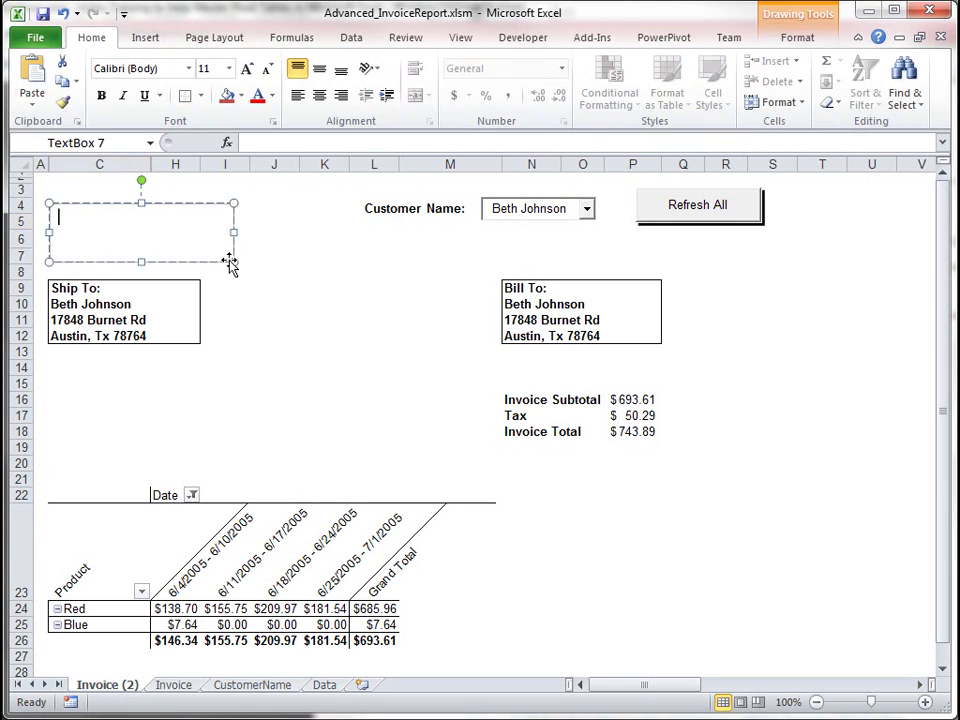
{"action": "type", "text": "Mike and Ike's Lemonade Inc. 16789 Bee Caves Austin, Tx. 7842"}
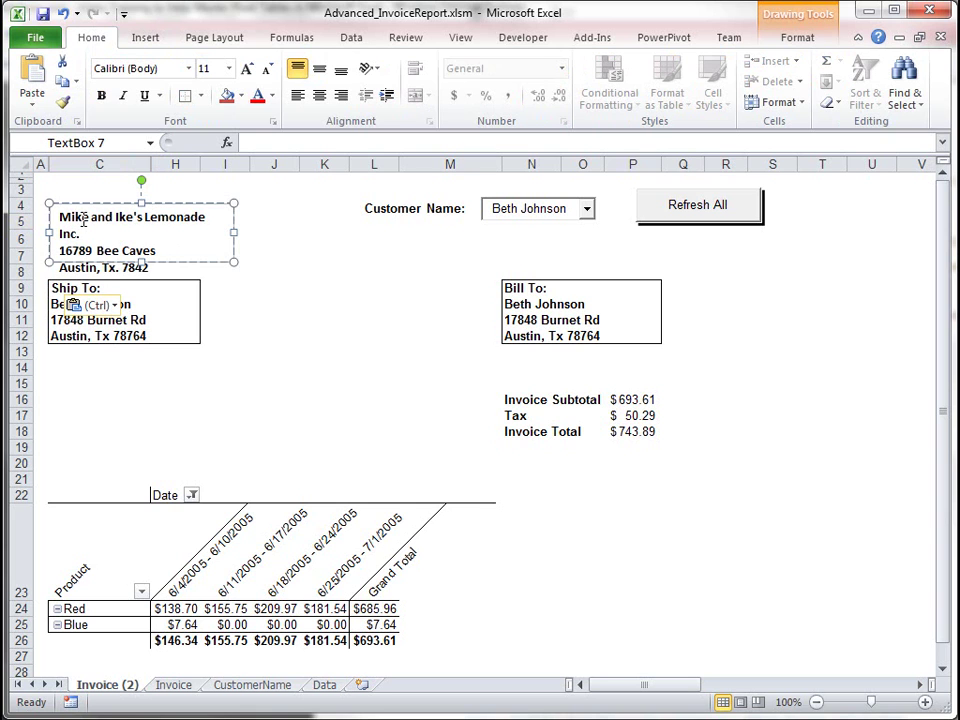
{"action": "left_click_drag", "start_coordinate": [235, 259], "coordinate": [268, 268]}
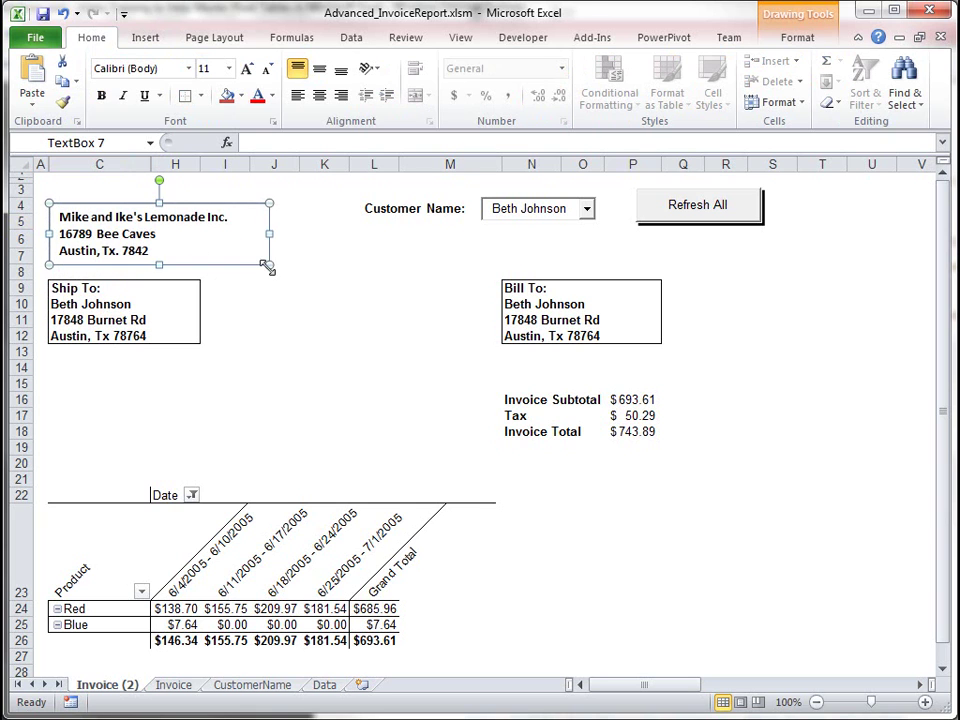
{"action": "left_click", "coordinate": [304, 274]}
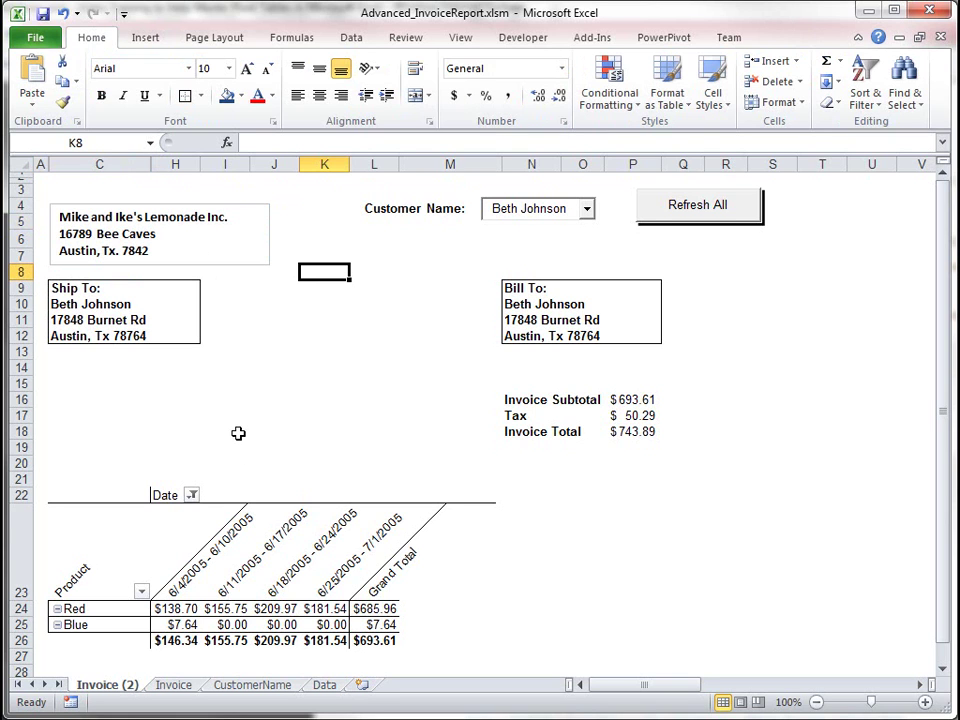
Step: Narrow the company text box slightly and move it to columns H:L beside the Customer Name label, leaving column C free
{"action": "left_click", "coordinate": [270, 238]}
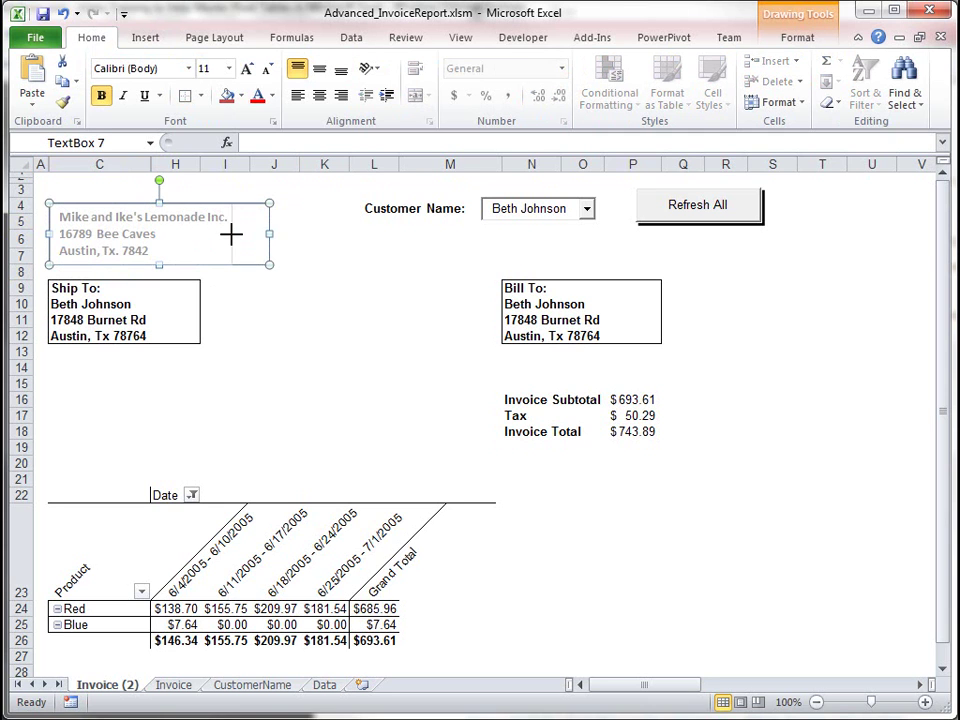
{"action": "left_click_drag", "start_coordinate": [235, 234], "coordinate": [264, 236]}
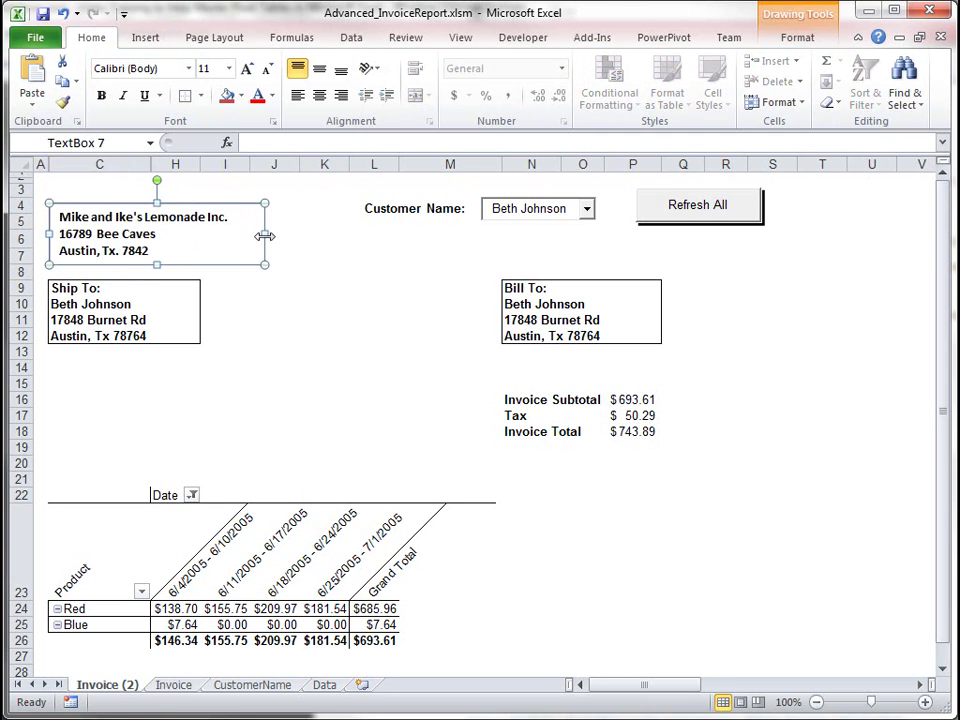
{"action": "mouse_move", "coordinate": [48, 236]}
{"action": "left_mouse_down"}
{"action": "mouse_move", "coordinate": [142, 234]}
{"action": "mouse_move", "coordinate": [147, 203]}
{"action": "left_mouse_up"}
{"action": "left_click", "coordinate": [253, 401]}
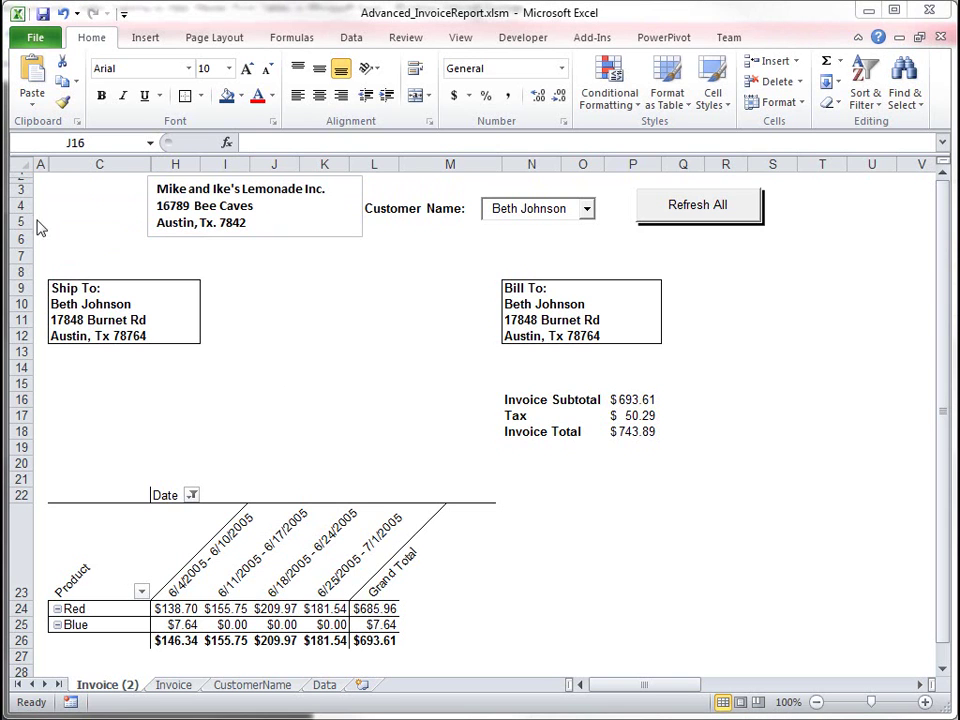
Step: Paste the copied lemonade pitcher picture at C4, beside the company text box
{"action": "left_click", "coordinate": [68, 203]}
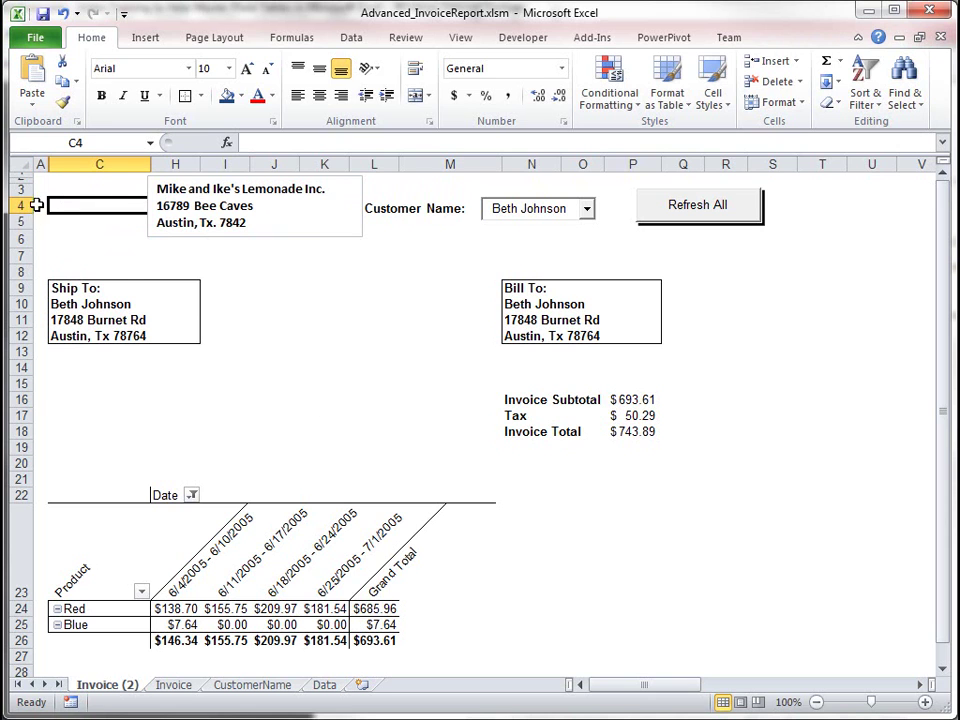
{"action": "key", "text": "ctrl+v"}
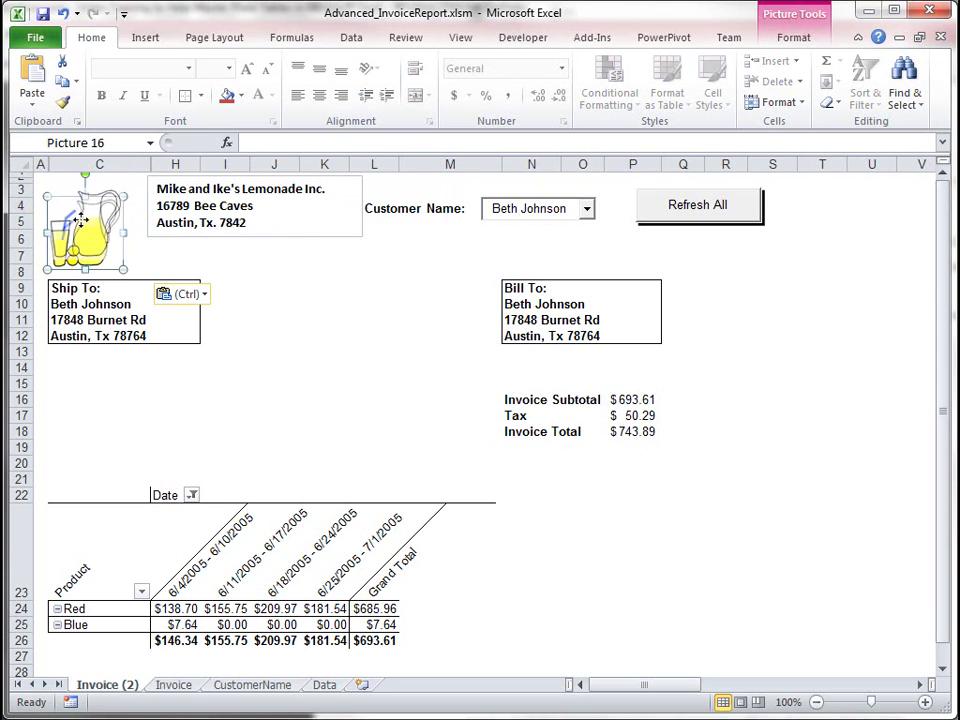
Step: Move the lemonade pitcher picture up to row 3 in column C and shrink it to span about rows 3 to 5
{"action": "left_click_drag", "start_coordinate": [80, 218], "coordinate": [80, 202]}
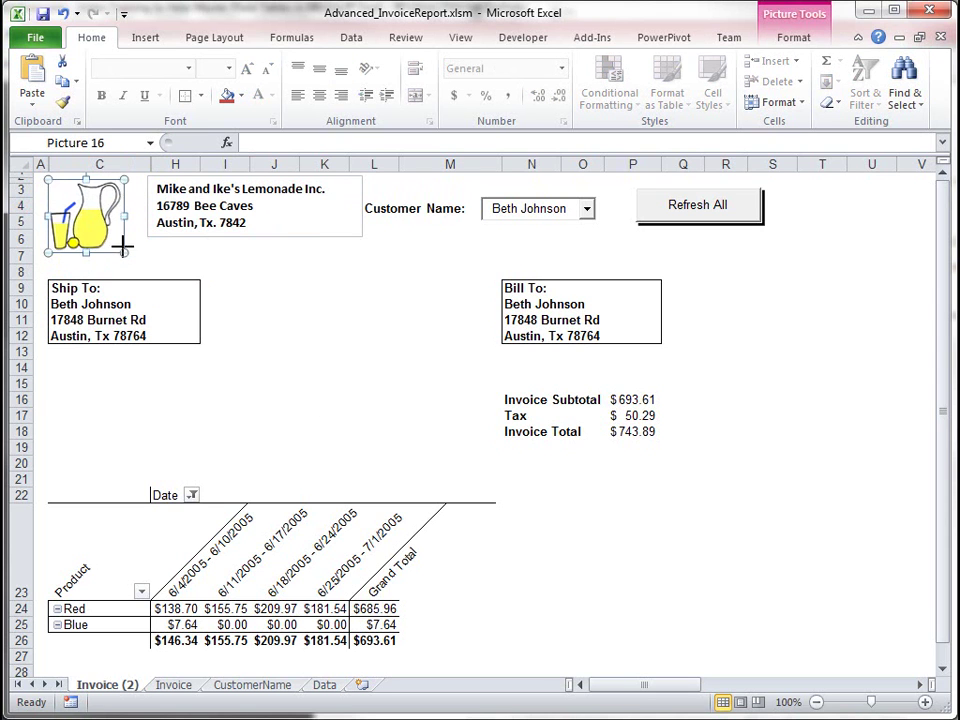
{"action": "left_click_drag", "start_coordinate": [123, 247], "coordinate": [92, 222]}
{"action": "left_click", "coordinate": [128, 242]}
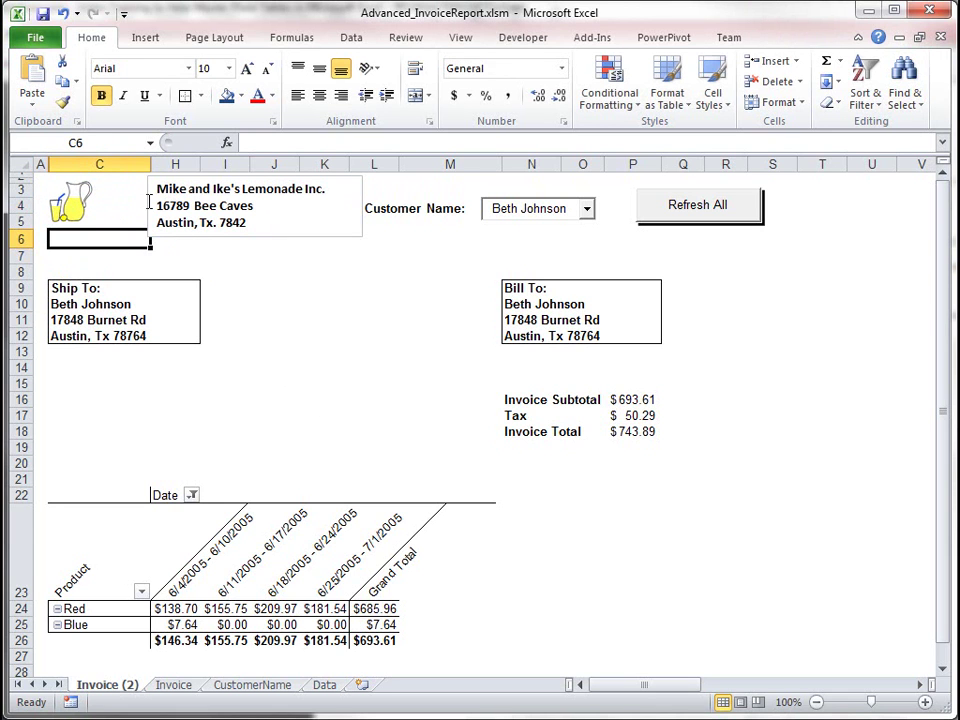
Step: Shift the company address text box left so it sits directly beside the shrunken pitcher picture
{"action": "left_click", "coordinate": [148, 204]}
{"action": "left_click_drag", "start_coordinate": [147, 203], "coordinate": [136, 204]}
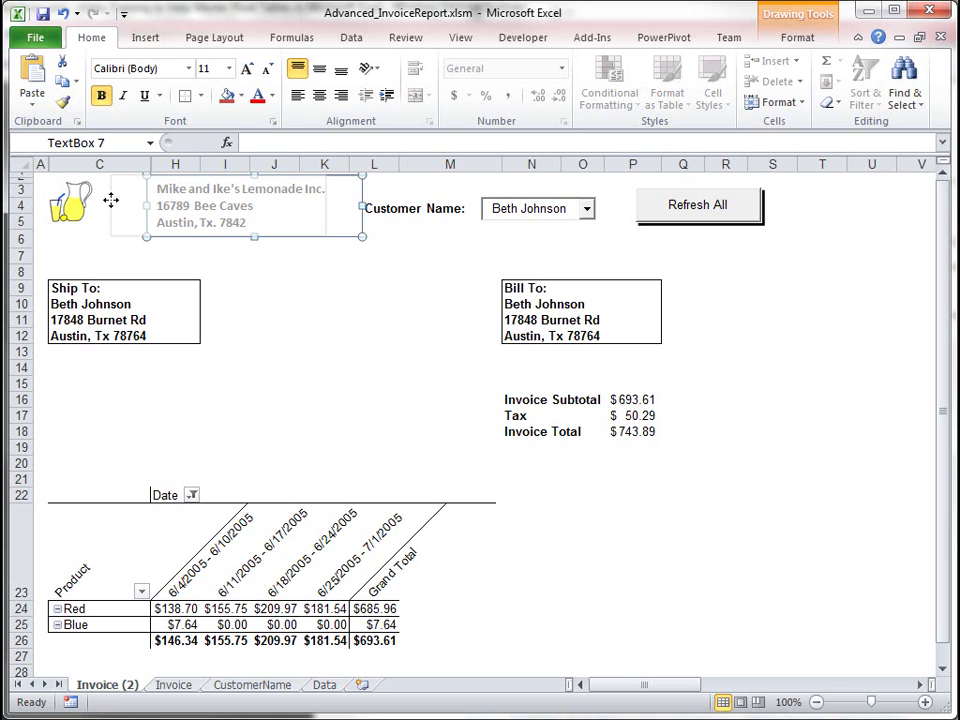
{"action": "left_click_drag", "start_coordinate": [110, 200], "coordinate": [100, 199]}
{"action": "left_click", "coordinate": [314, 334]}
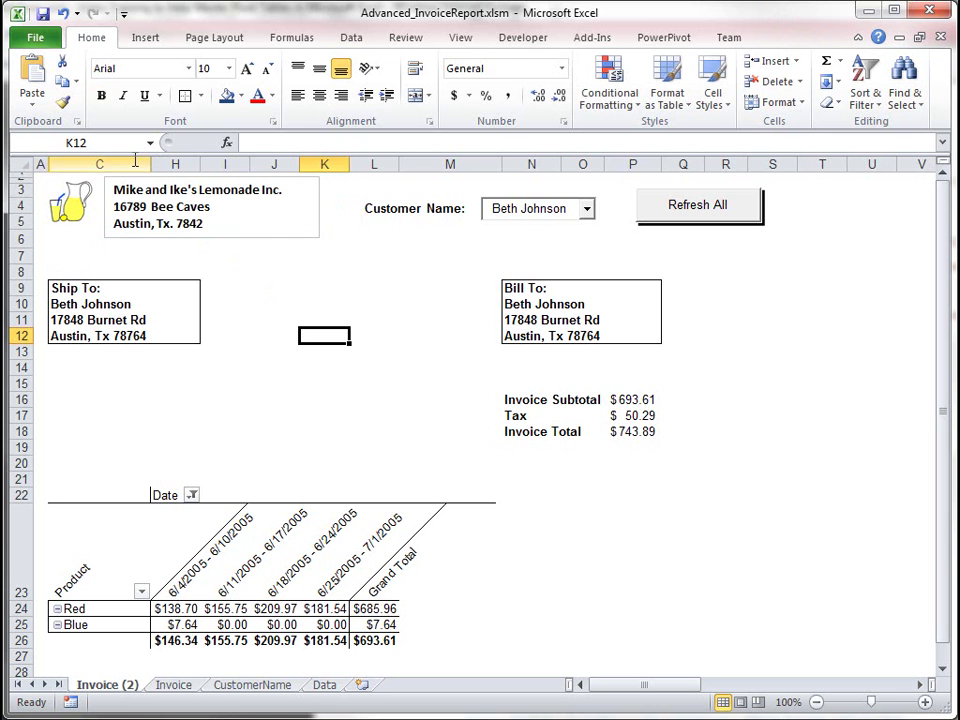
{"action": "left_click", "coordinate": [30, 38]}
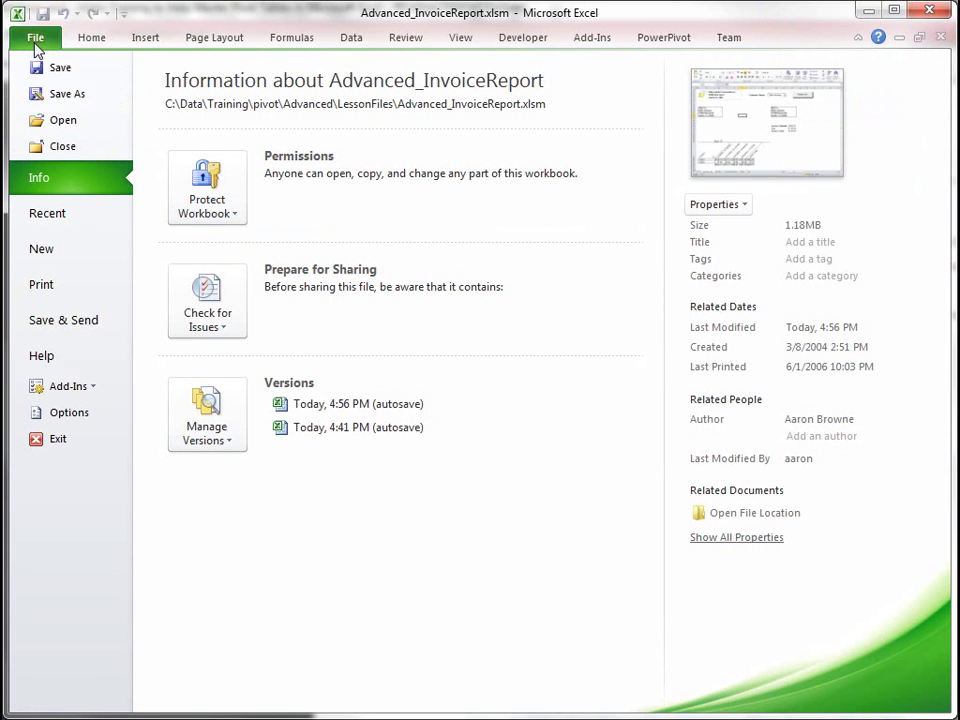
{"action": "left_click", "coordinate": [62, 289]}
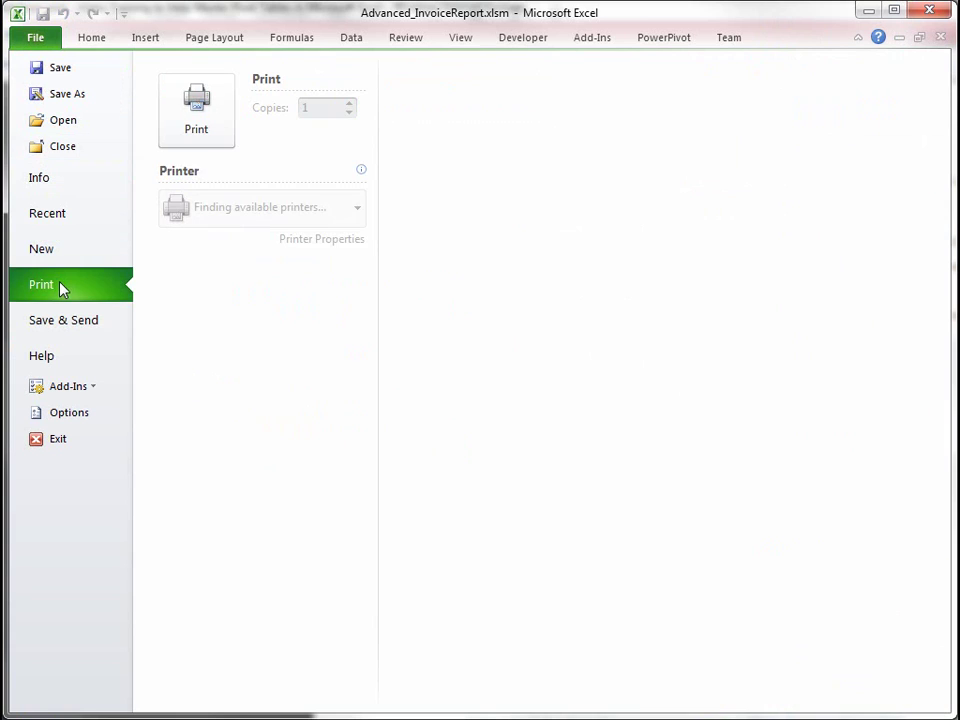
{"action": "left_click", "coordinate": [200, 123]}
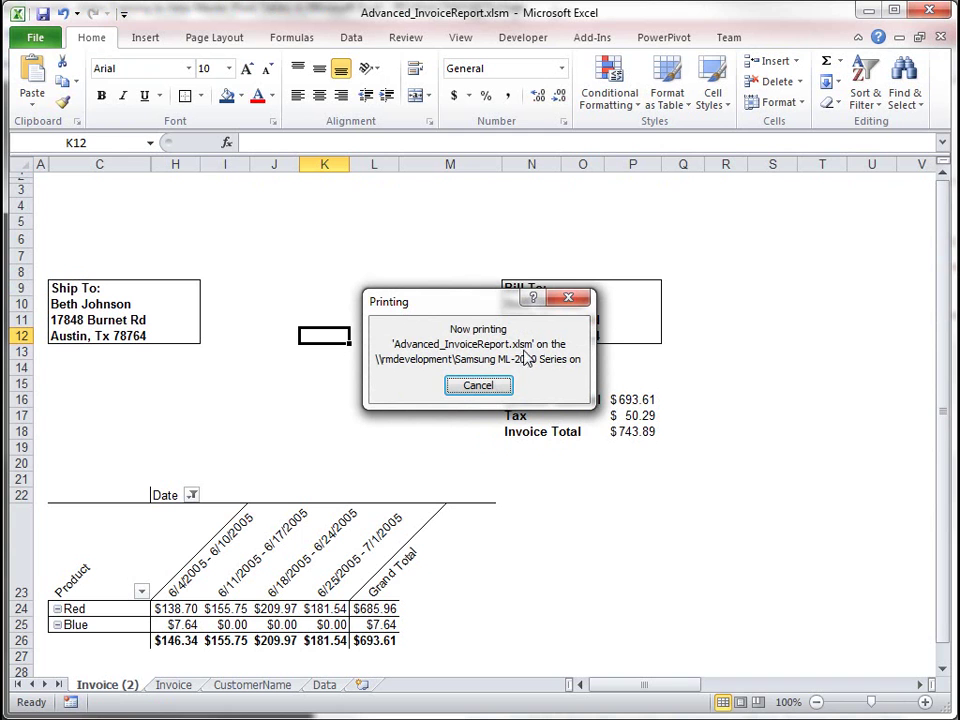
{"action": "left_click", "coordinate": [478, 386]}
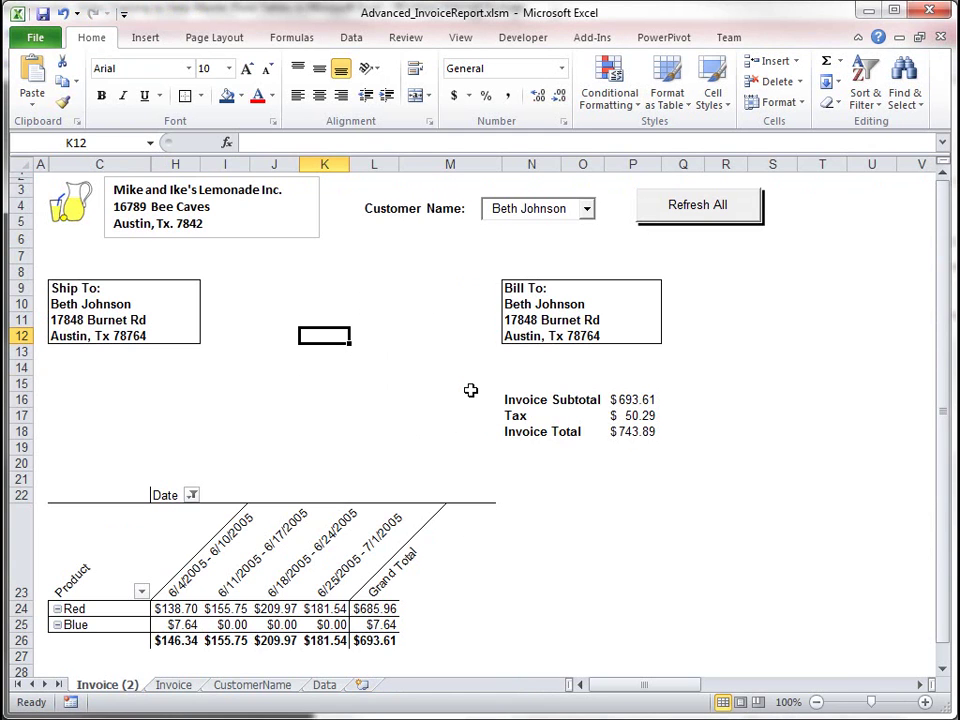
Step: Preview the printed invoice to check whether the Bill To block and totals fit on the page, and return to the sheet
{"action": "left_click", "coordinate": [44, 40]}
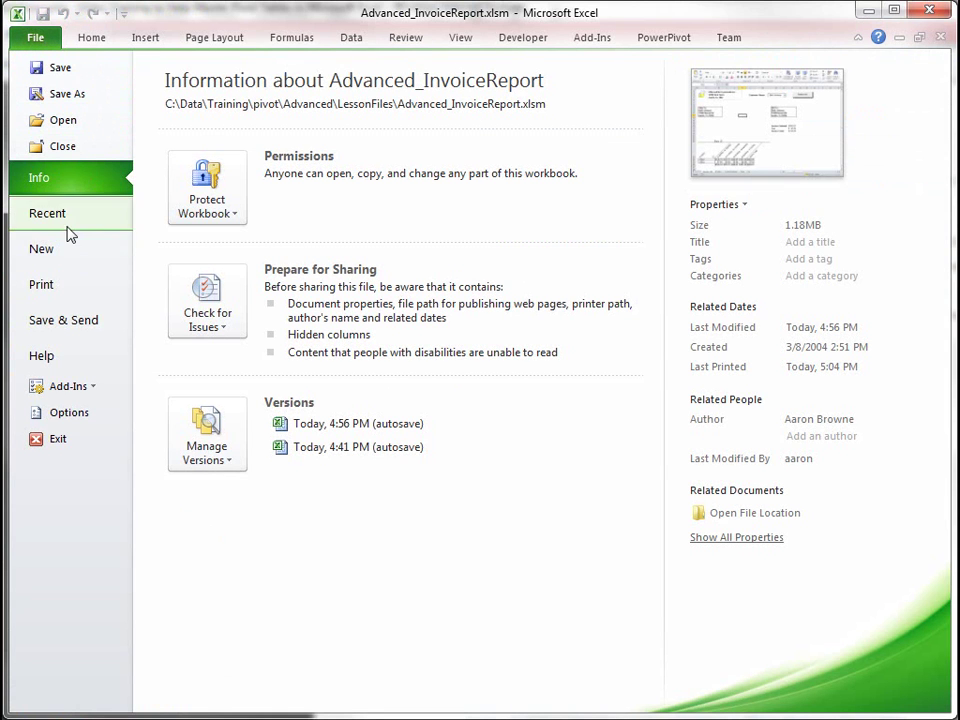
{"action": "left_click", "coordinate": [35, 287]}
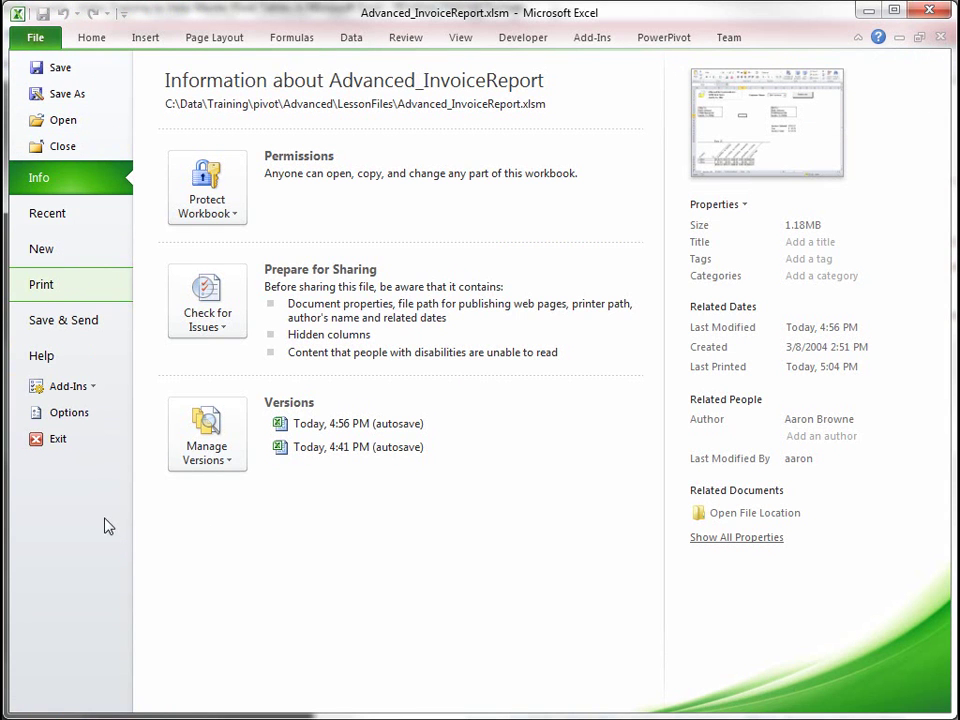
{"action": "left_click", "coordinate": [36, 282]}
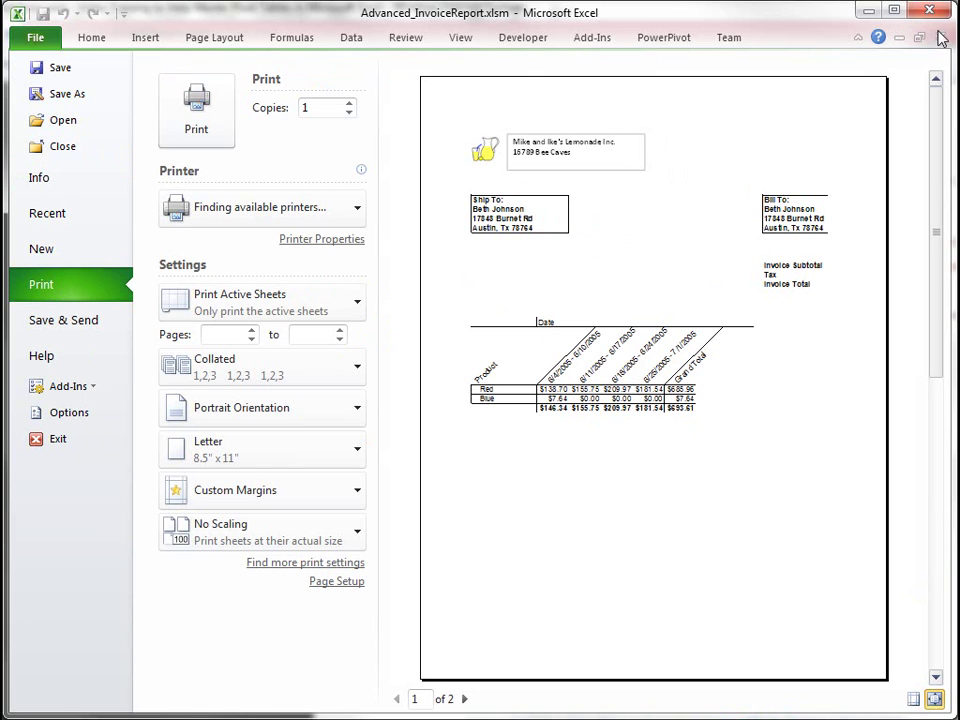
{"action": "left_click", "coordinate": [88, 37]}
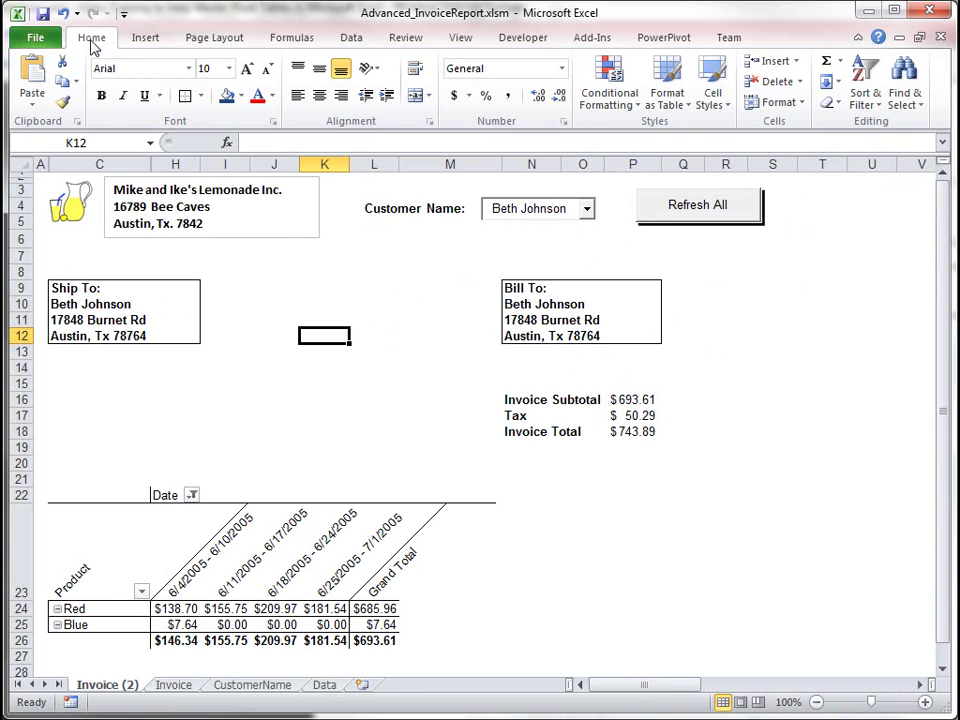
Step: Narrow column M and set column L to a width of about 5.57, and slightly widen column N
{"action": "left_click", "coordinate": [312, 414]}
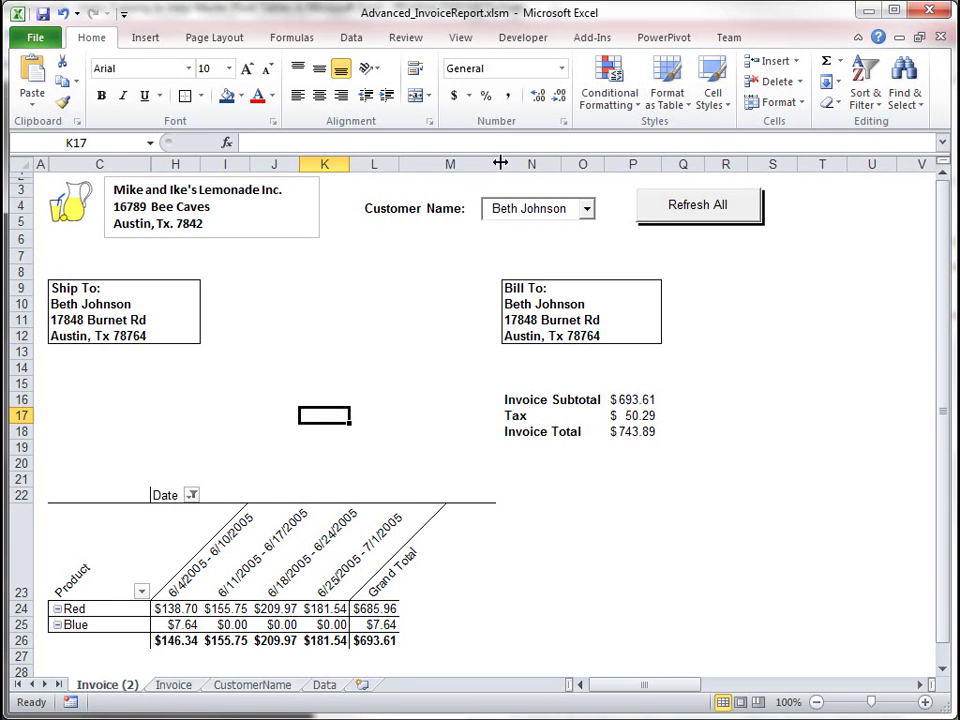
{"action": "left_click_drag", "start_coordinate": [497, 163], "coordinate": [479, 164]}
{"action": "left_click_drag", "start_coordinate": [399, 163], "coordinate": [389, 163]}
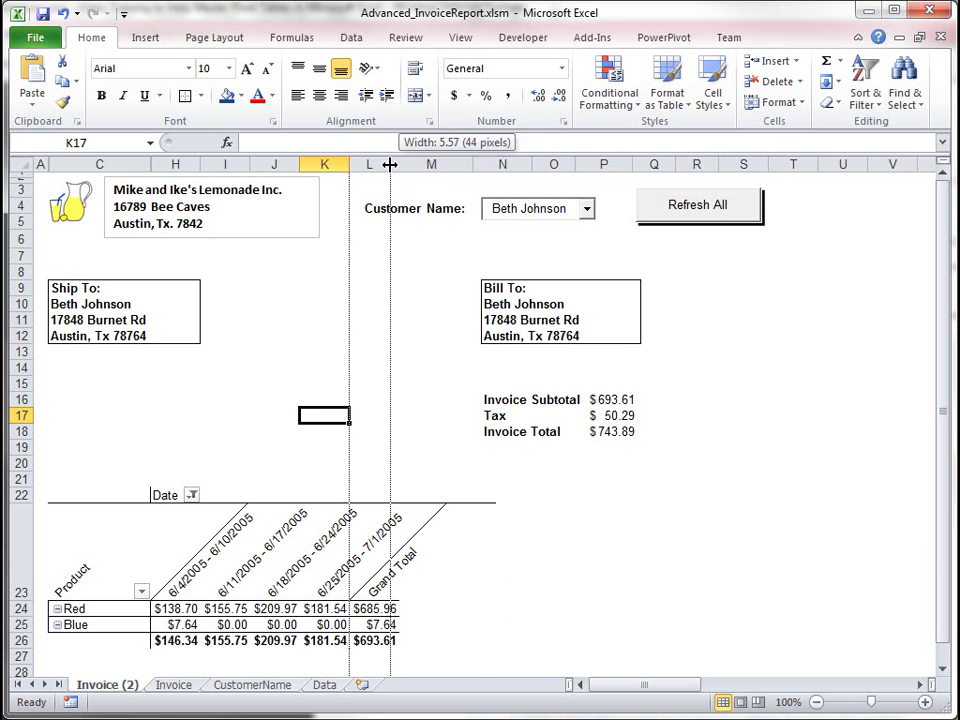
{"action": "left_click_drag", "start_coordinate": [469, 165], "coordinate": [446, 164]}
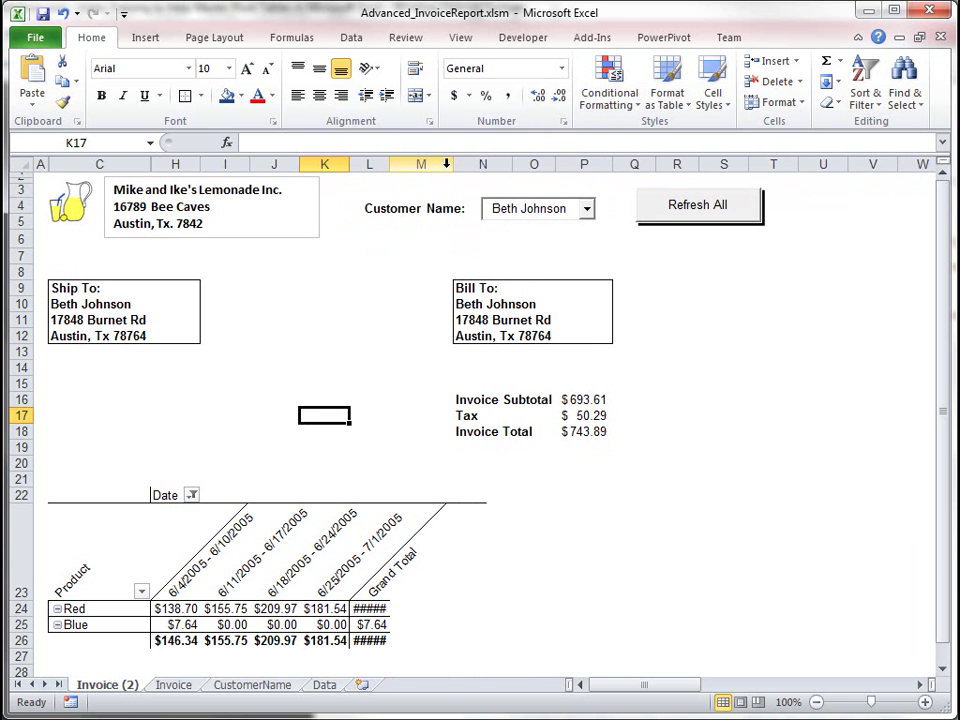
{"action": "mouse_move", "coordinate": [508, 163]}
{"action": "left_mouse_down"}
{"action": "mouse_move", "coordinate": [499, 164]}
{"action": "mouse_move", "coordinate": [515, 163]}
{"action": "left_mouse_up"}
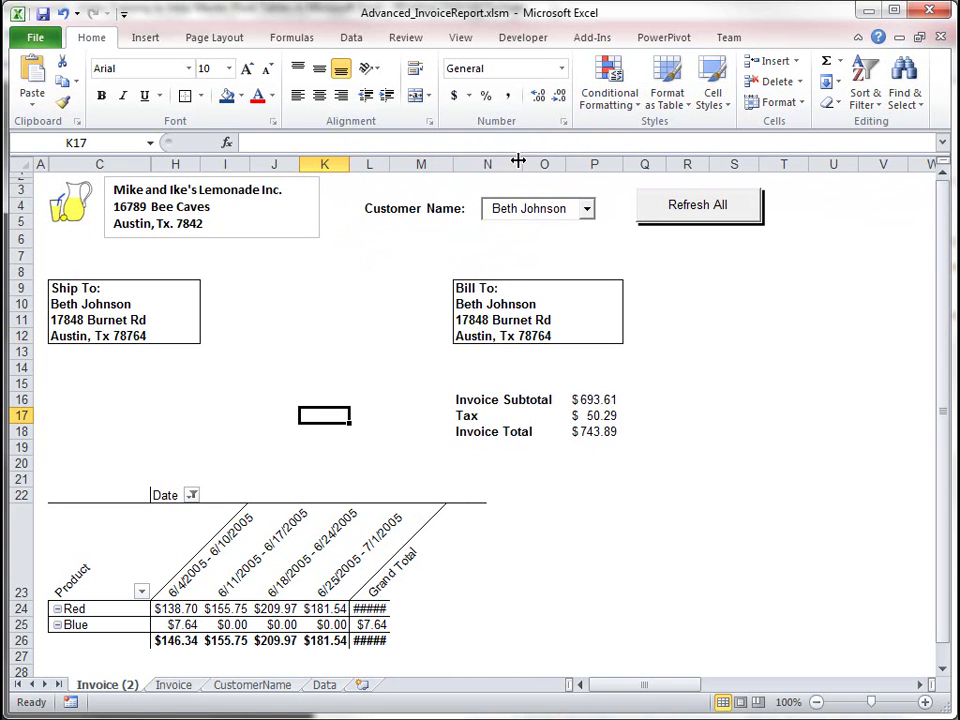
Step: AutoFit column L to show the Grand Total amounts in full, and widen column K slightly
{"action": "left_click", "coordinate": [373, 163]}
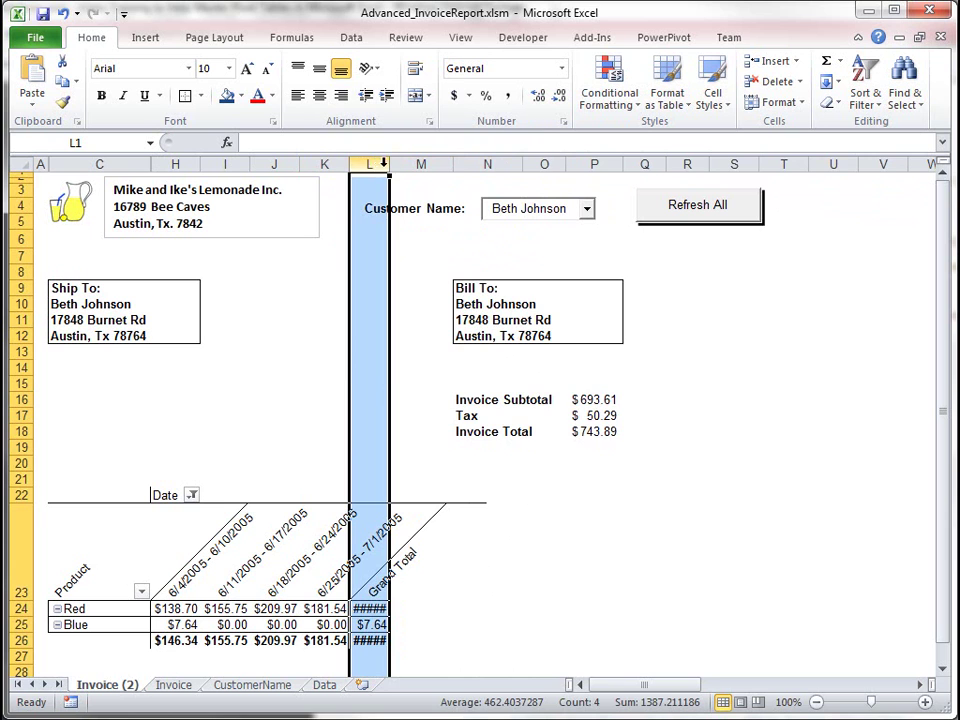
{"action": "double_click", "coordinate": [389, 163]}
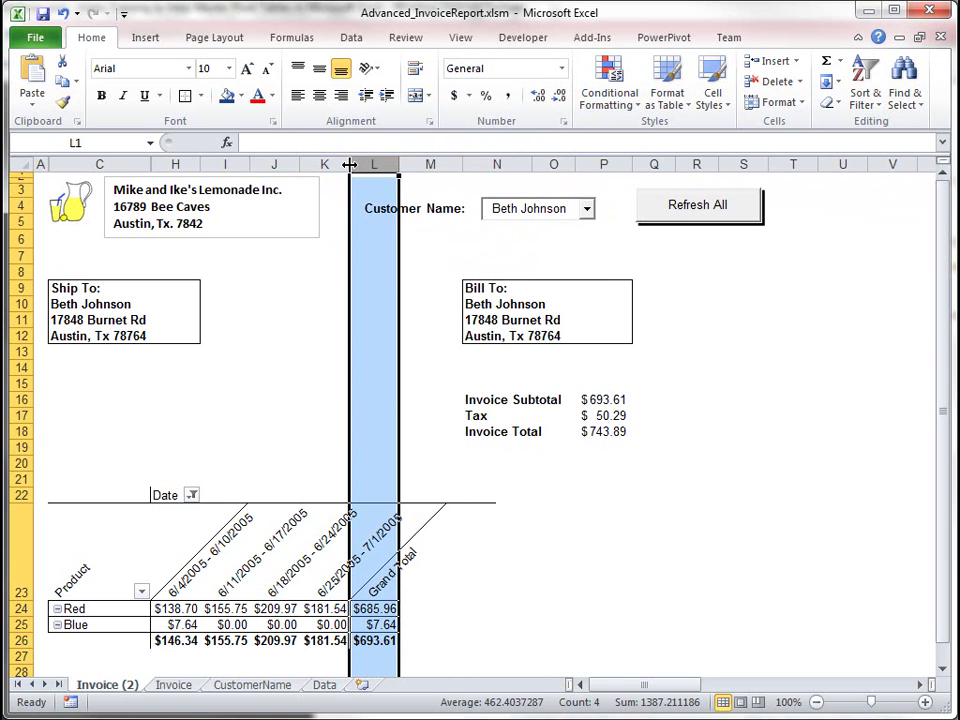
{"action": "mouse_move", "coordinate": [350, 163]}
{"action": "left_mouse_down"}
{"action": "mouse_move", "coordinate": [341, 163]}
{"action": "mouse_move", "coordinate": [360, 163]}
{"action": "left_mouse_up"}
{"action": "left_click", "coordinate": [293, 369]}
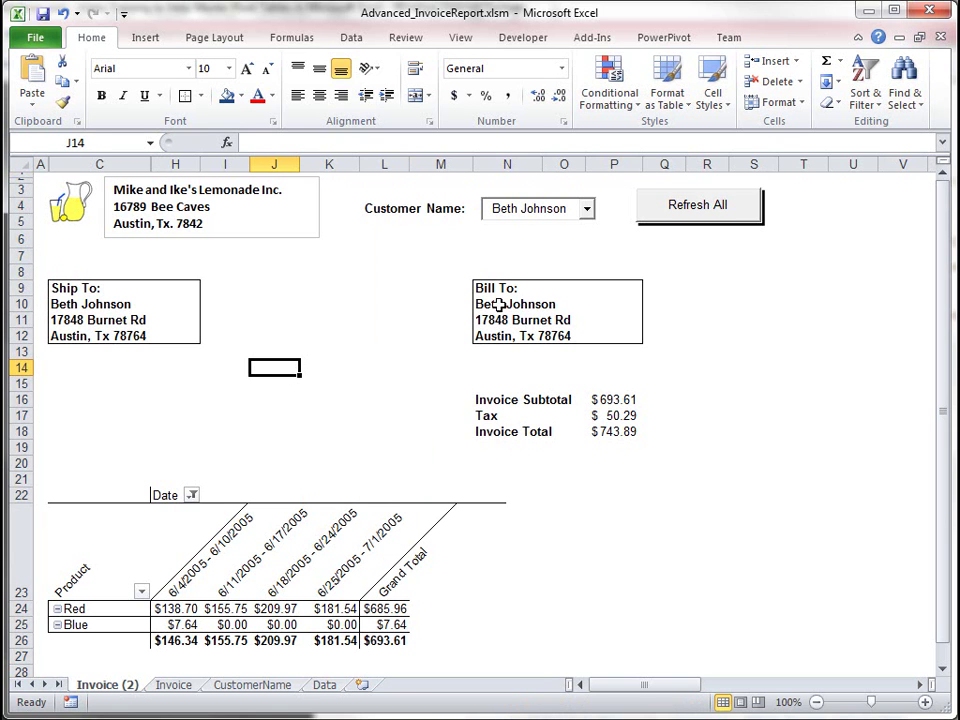
Step: Move the Bill To block and invoice totals from N9:P18 to M9:O18, and widen column O to fit the amounts
{"action": "left_click_drag", "start_coordinate": [497, 290], "coordinate": [628, 431]}
{"action": "key", "text": "ctrl+c"}
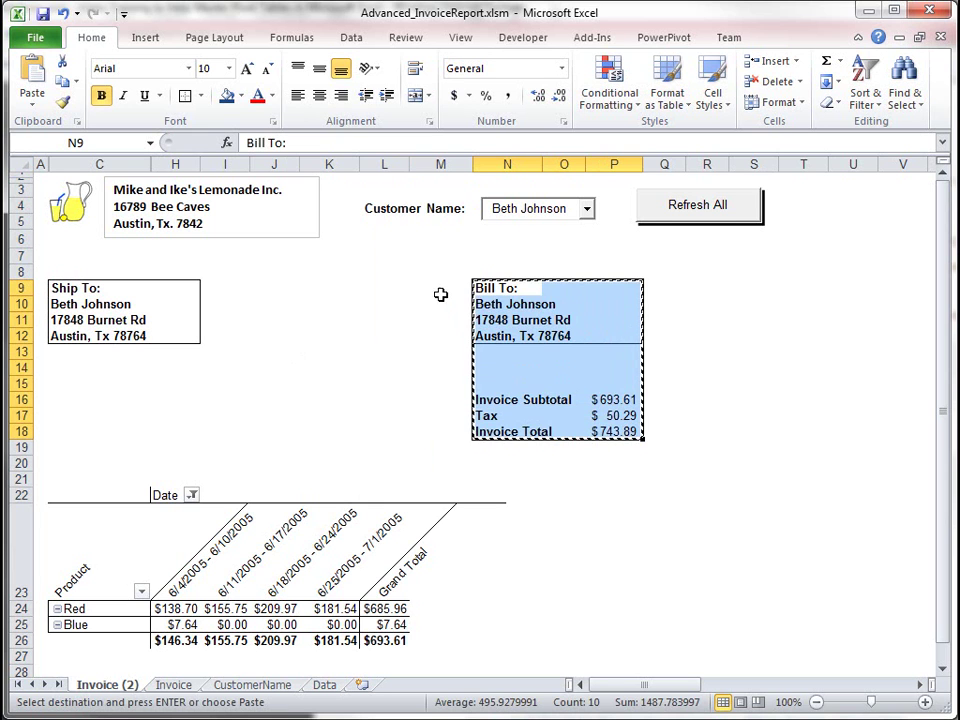
{"action": "left_click", "coordinate": [422, 289]}
{"action": "key", "text": "Return"}
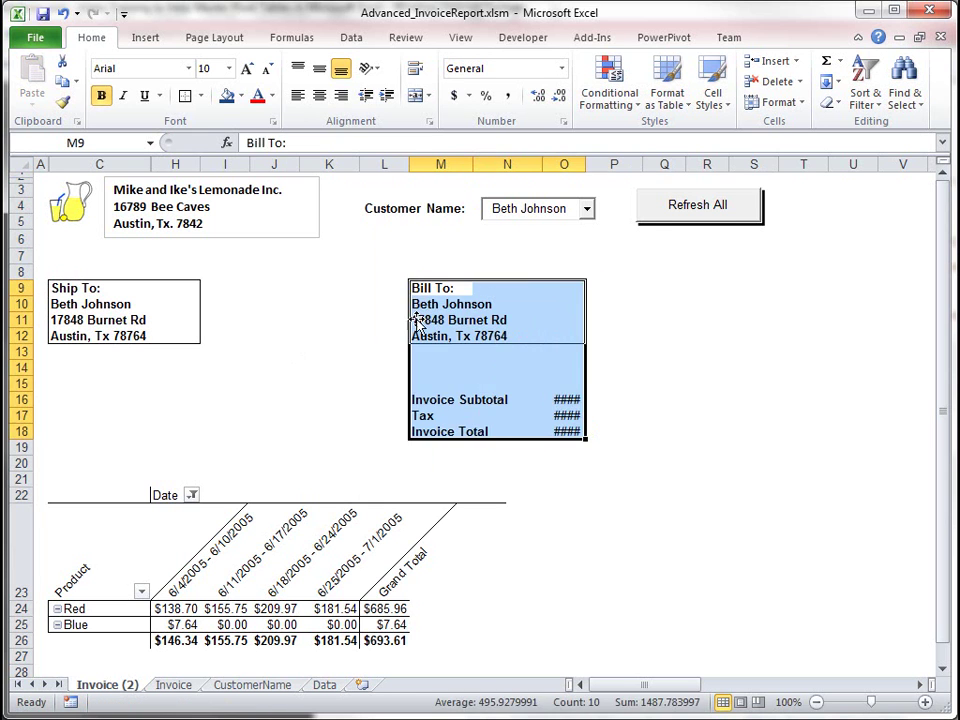
{"action": "left_click", "coordinate": [330, 320]}
{"action": "left_click", "coordinate": [758, 222]}
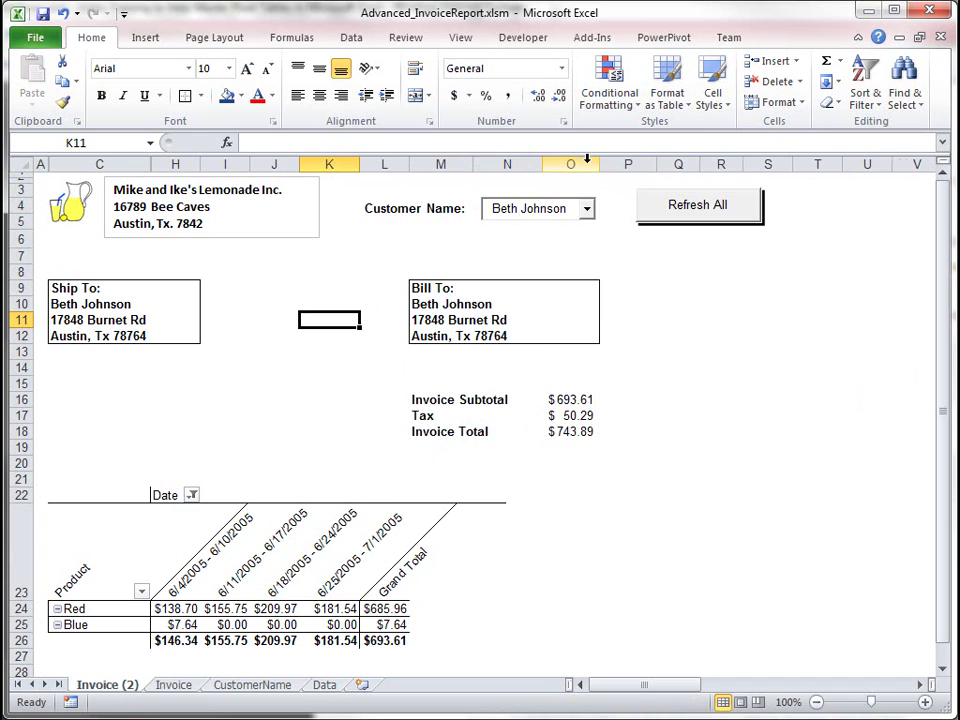
Step: Preview the printout again to check the page fit with the moved Bill To block, and return to the sheet
{"action": "left_click", "coordinate": [50, 43]}
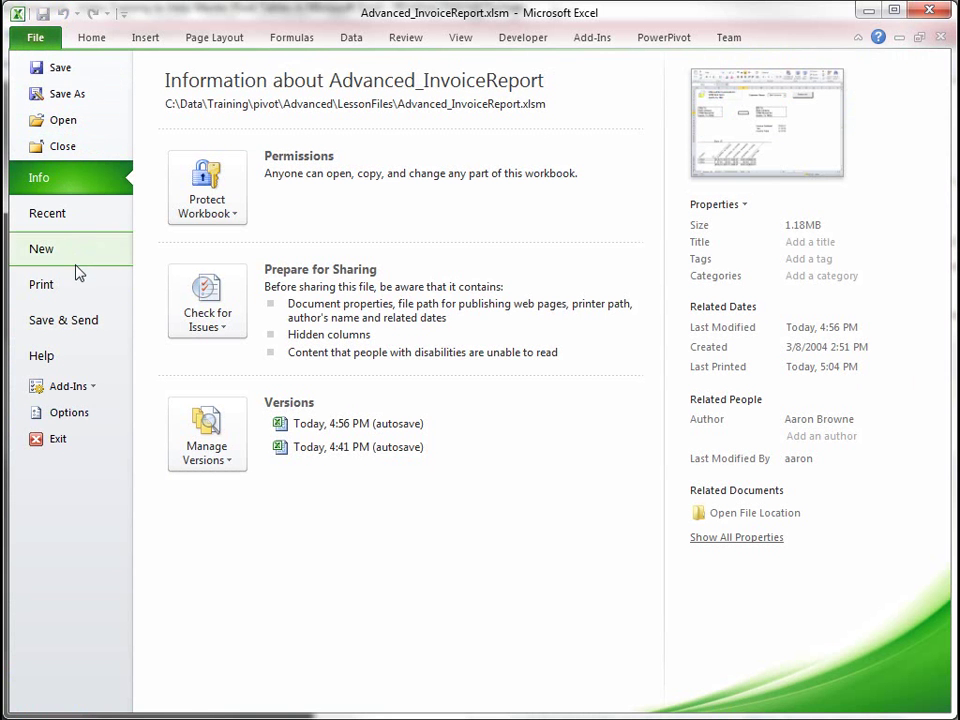
{"action": "left_click", "coordinate": [47, 292]}
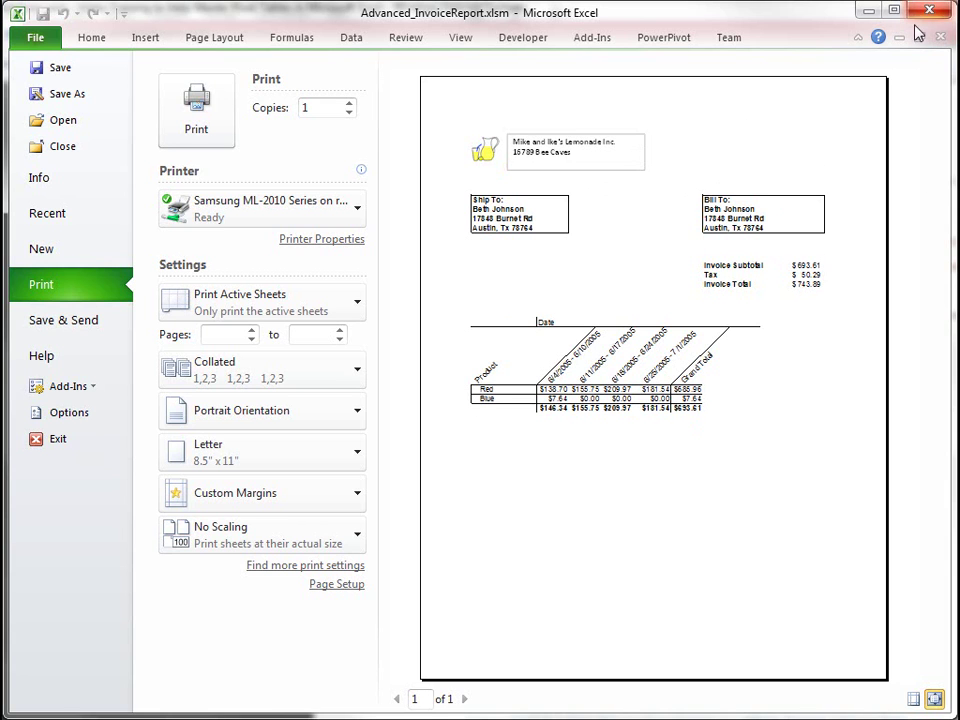
{"action": "left_click", "coordinate": [92, 37]}
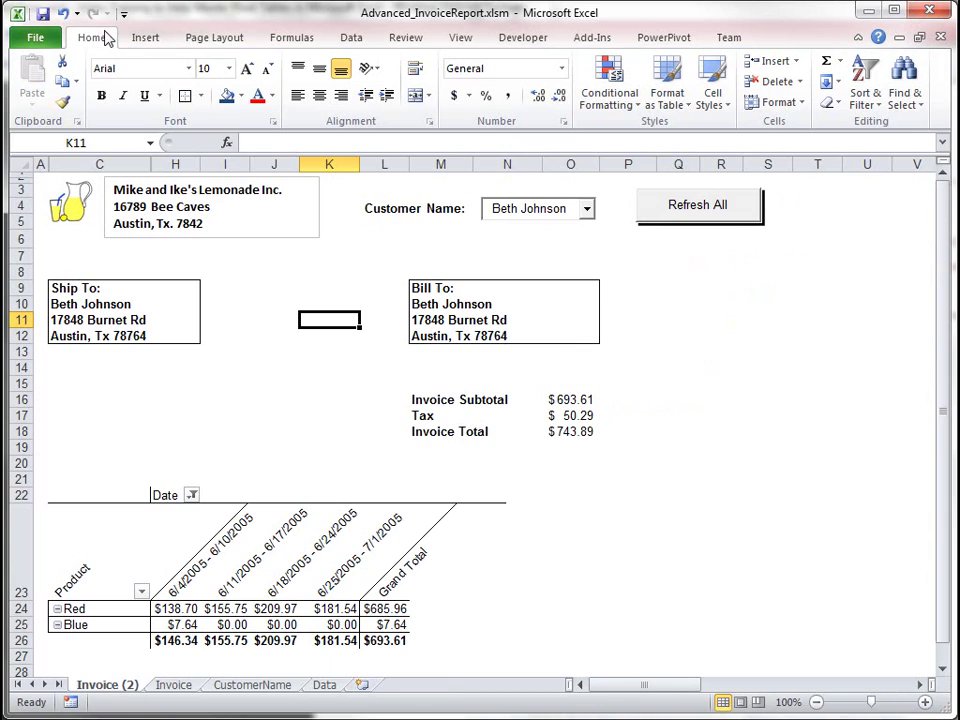
Step: Turn on Design Mode and review the Refresh All button's positioning and Print object settings in Format Control without changing them
{"action": "left_click", "coordinate": [655, 217]}
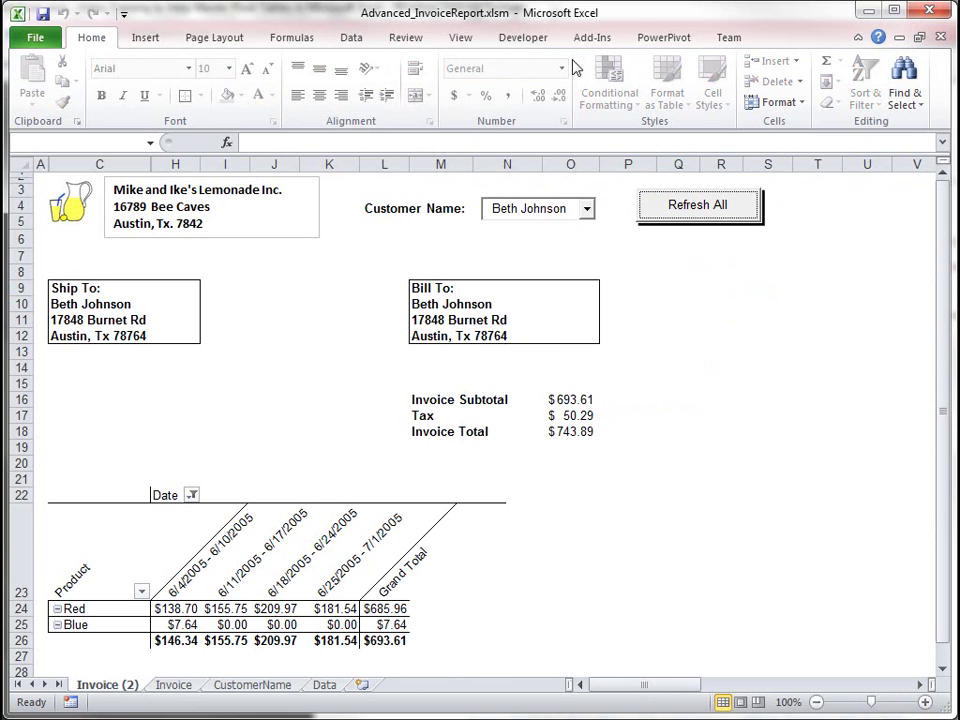
{"action": "left_click", "coordinate": [523, 37]}
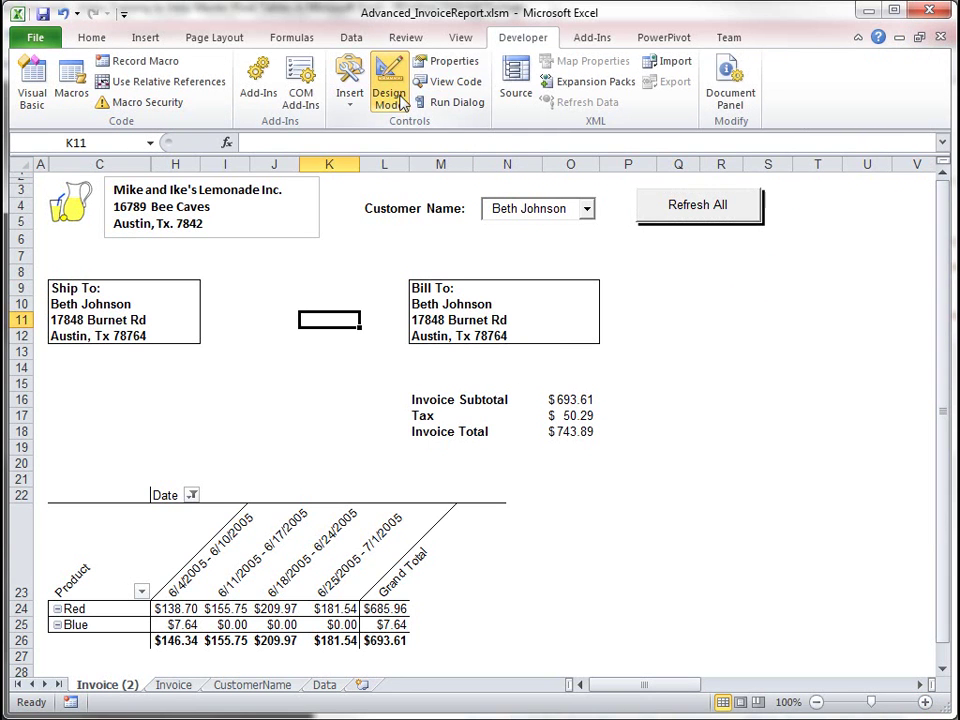
{"action": "left_click", "coordinate": [400, 100]}
{"action": "right_click", "coordinate": [701, 201]}
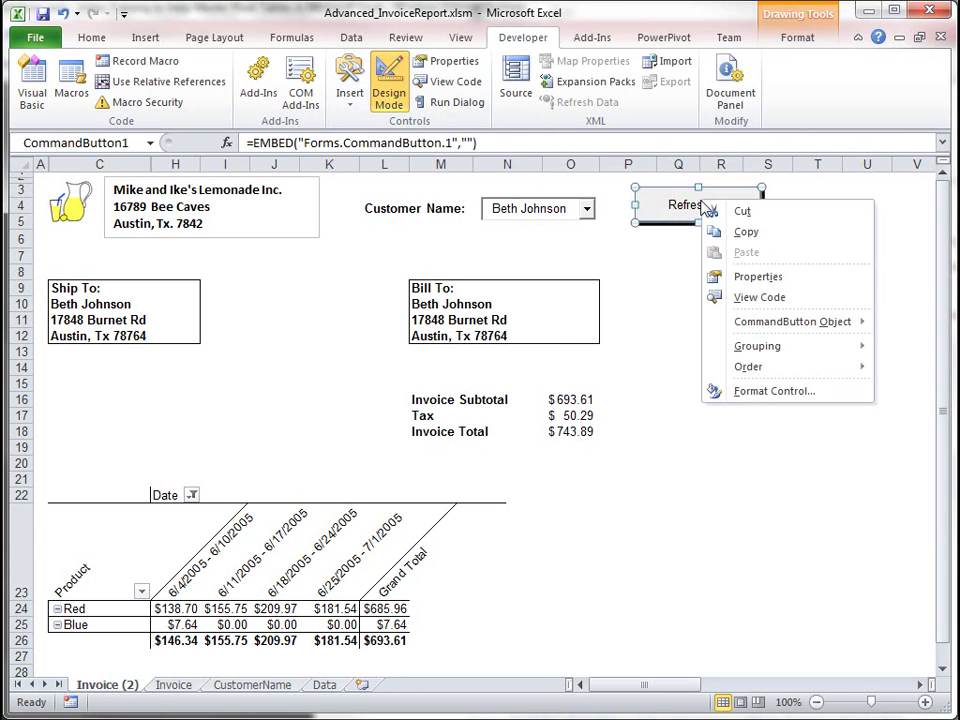
{"action": "left_click", "coordinate": [762, 396]}
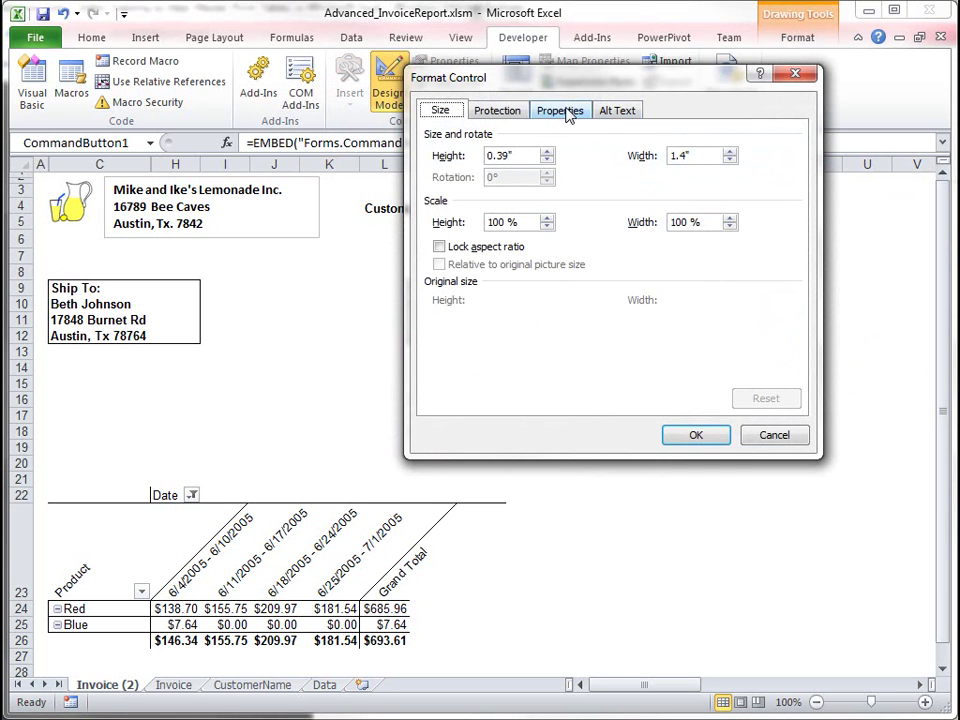
{"action": "left_click", "coordinate": [568, 114]}
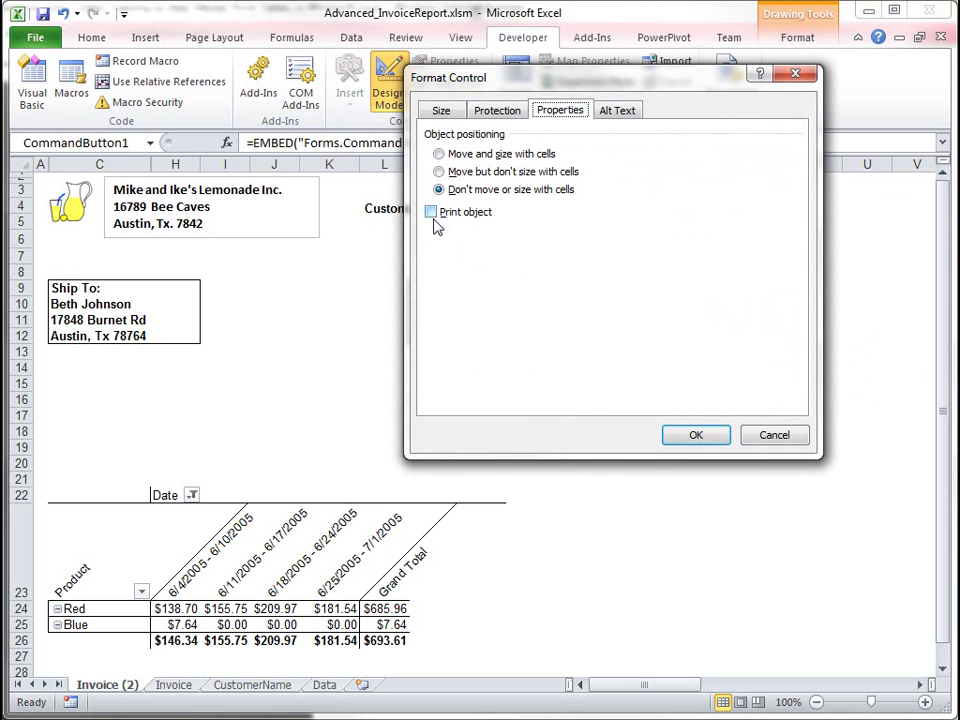
{"action": "left_click", "coordinate": [778, 437]}
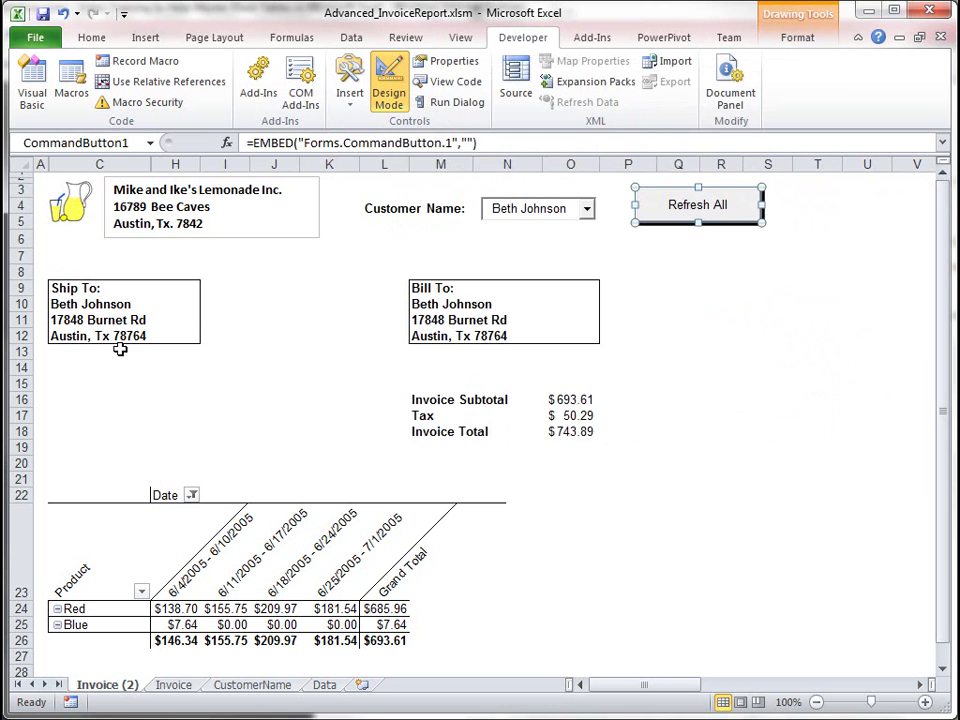
{"action": "left_click", "coordinate": [280, 304]}
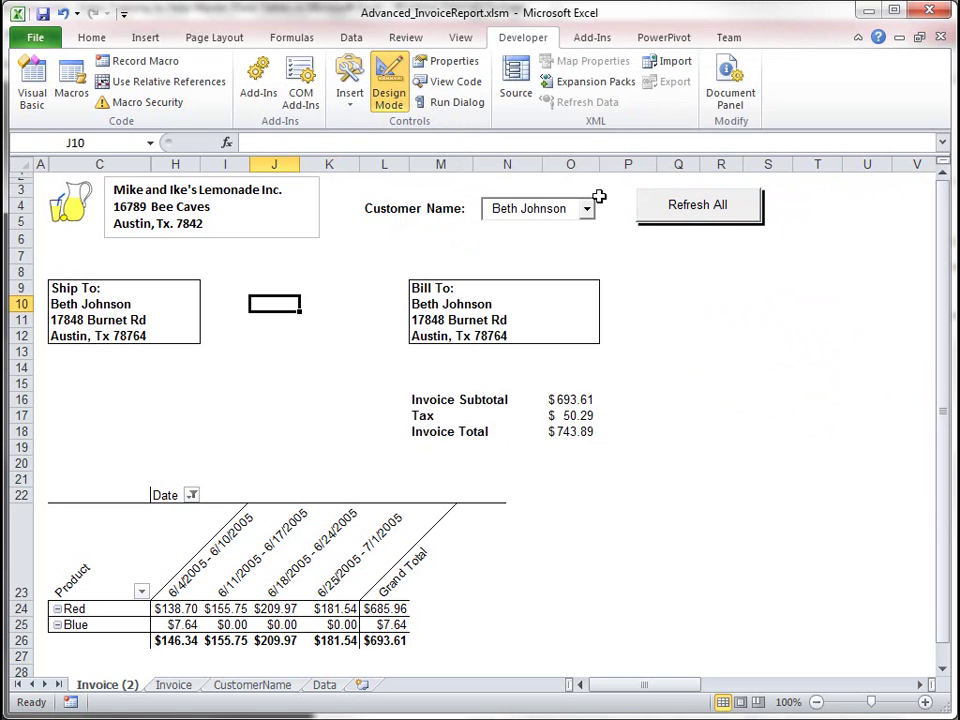